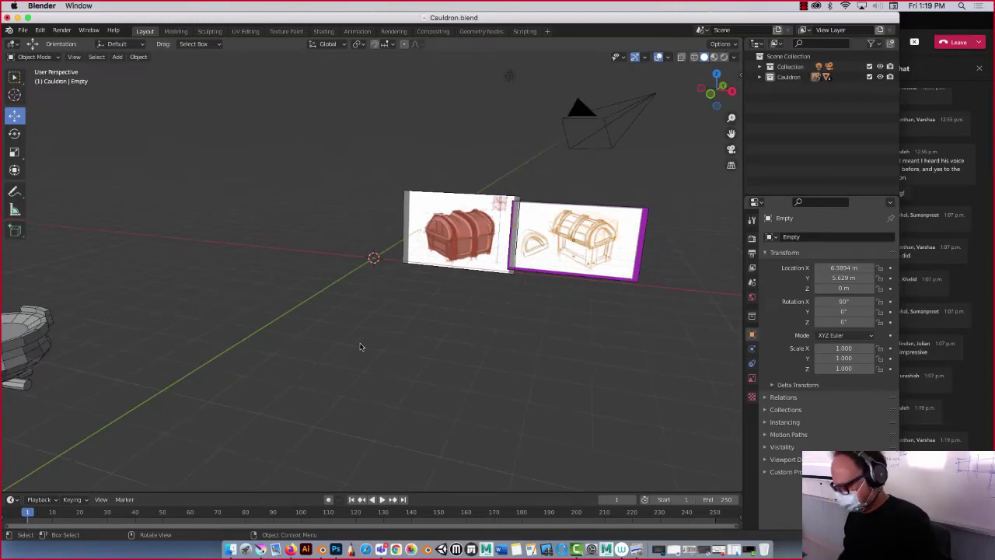
# - Zoom out and orbit until the chest reference images and the camera are in view
pyautogui.scroll(-2, 365, 342)
pyautogui.moveTo(371, 340); pyautogui.dragTo(362, 360, button='middle')
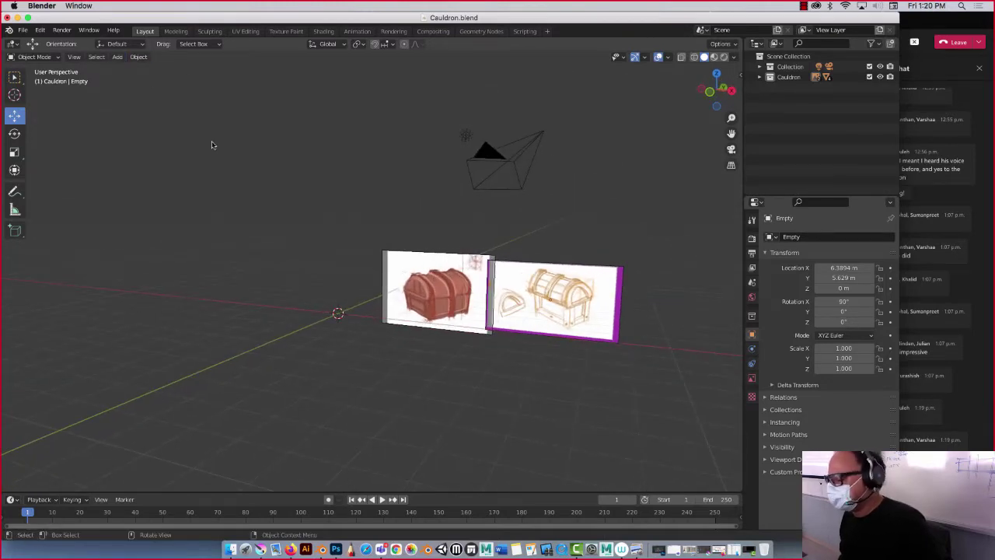
# - Add a cube and roughly stretch it along X and Y into a low box
pyautogui.click(117, 57)
pyautogui.moveTo(122, 68)
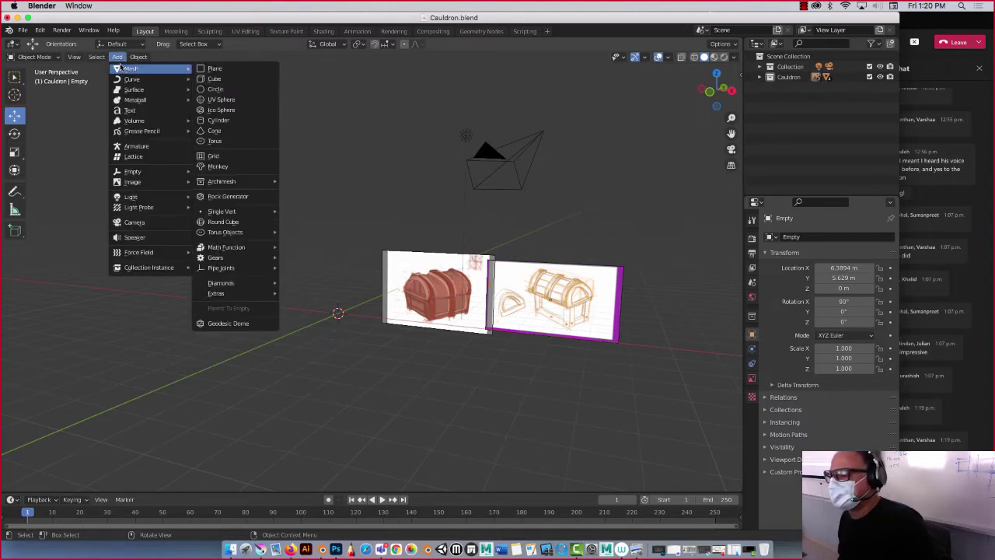
pyautogui.click(214, 79)
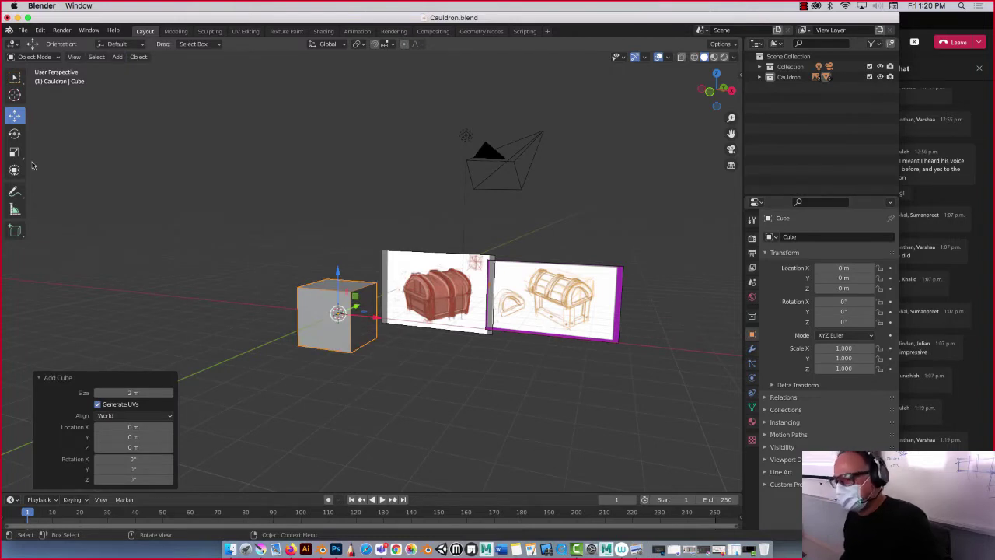
pyautogui.hotkey('shift', 'space')
pyautogui.press('s')
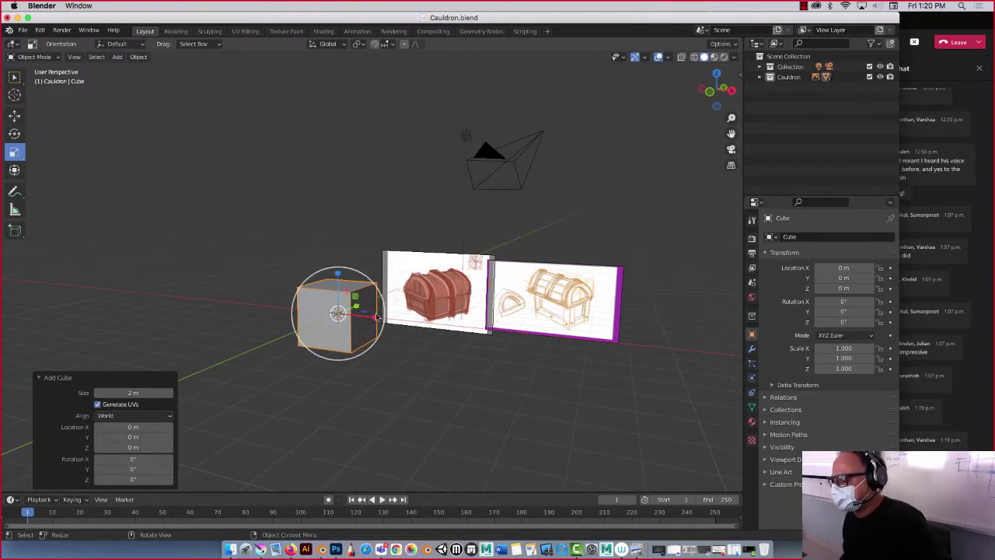
pyautogui.moveTo(375, 317); pyautogui.dragTo(433, 288)
pyautogui.moveTo(433, 288); pyautogui.dragTo(380, 294, button='middle')
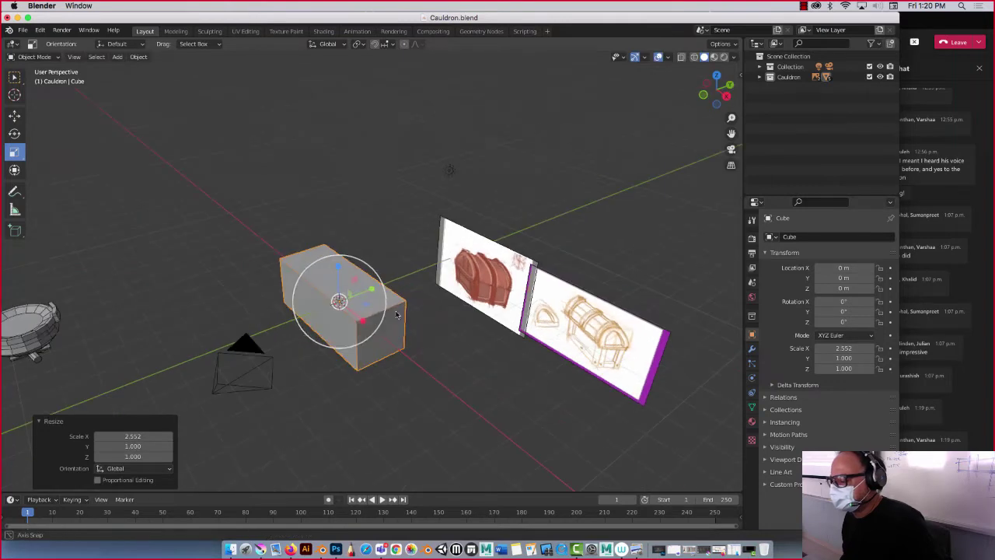
pyautogui.moveTo(378, 292); pyautogui.dragTo(396, 278)
pyautogui.moveTo(367, 327); pyautogui.dragTo(377, 329)
pyautogui.moveTo(377, 329); pyautogui.dragTo(206, 286, button='middle')
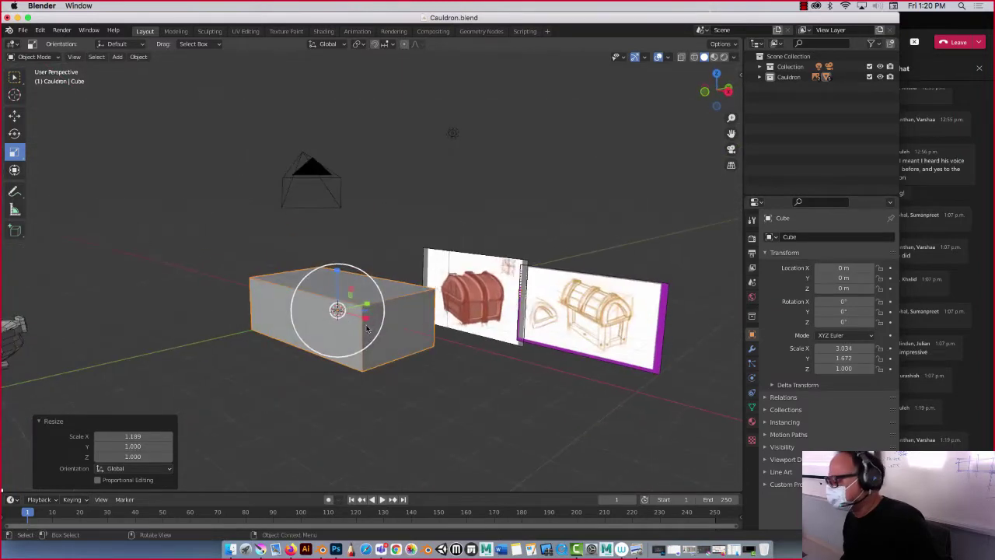
# - Set the box's scale exactly to X 3 and Y 1.5, then deselect it
pyautogui.click(858, 348)
pyautogui.write('3')
pyautogui.press('Tab')
pyautogui.write('1.5')
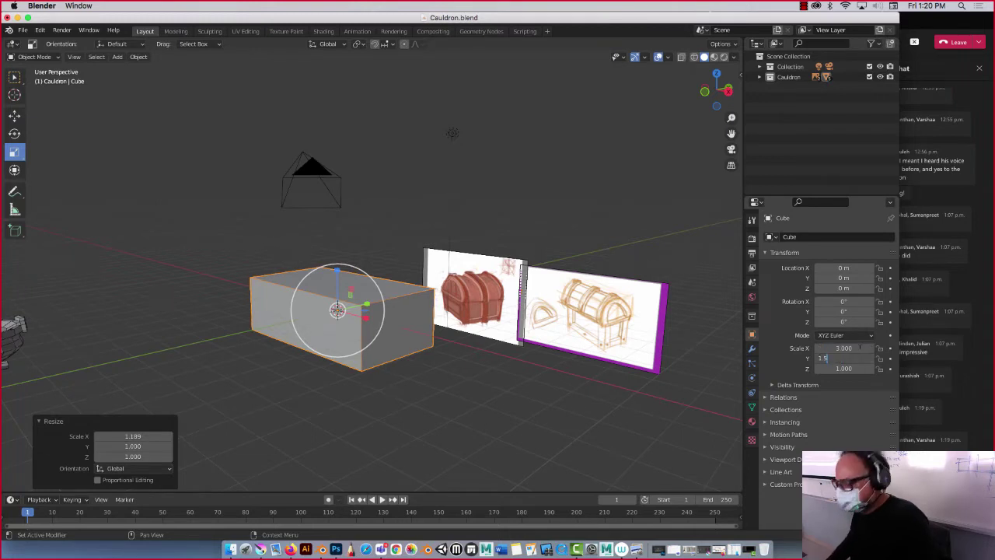
pyautogui.press('Return')
pyautogui.click(193, 207)
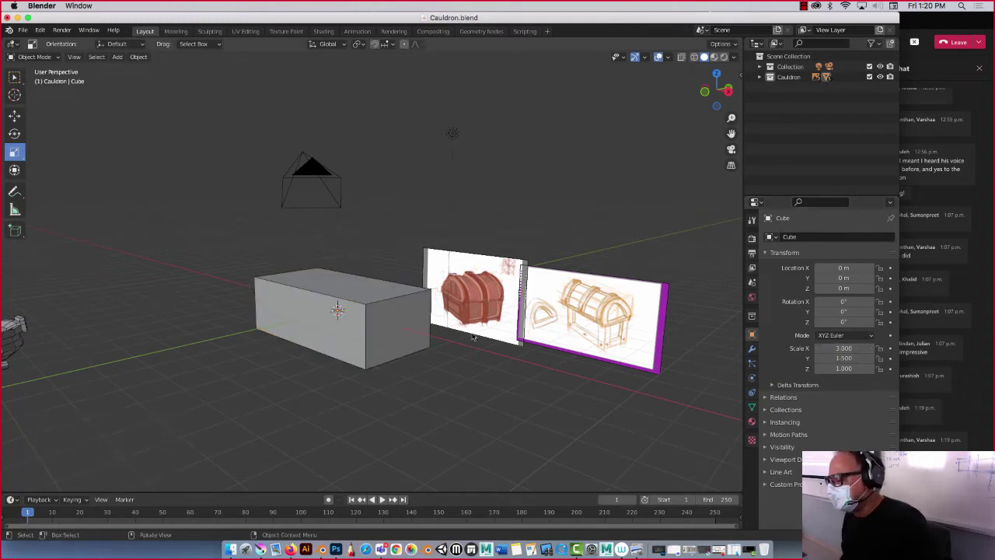
# - Select the box and drag Cube from Cauldron into the Scene Collection, then collapse the collections
pyautogui.click(14, 115)
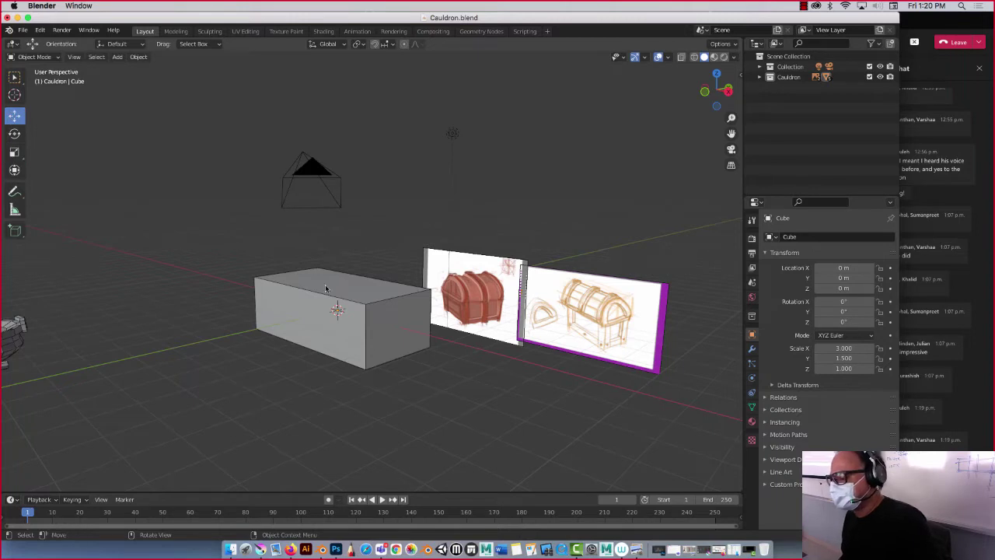
pyautogui.rightClick(326, 288)
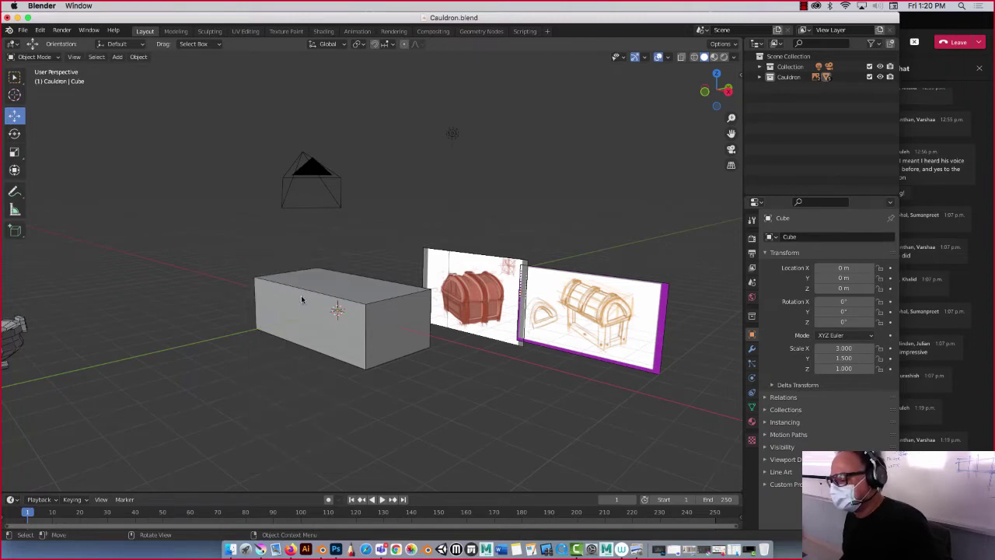
pyautogui.click(302, 299)
pyautogui.click(759, 67)
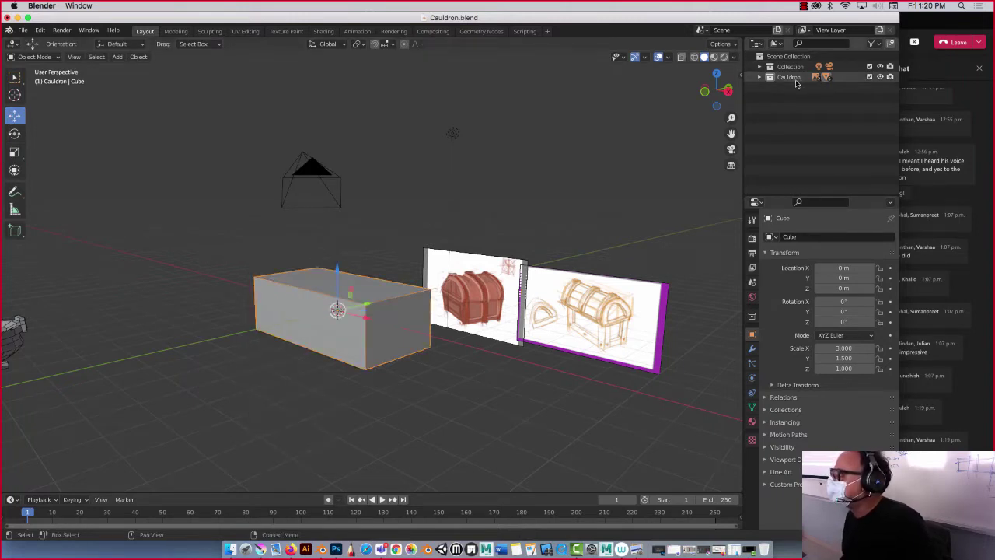
pyautogui.click(760, 67)
pyautogui.click(759, 67)
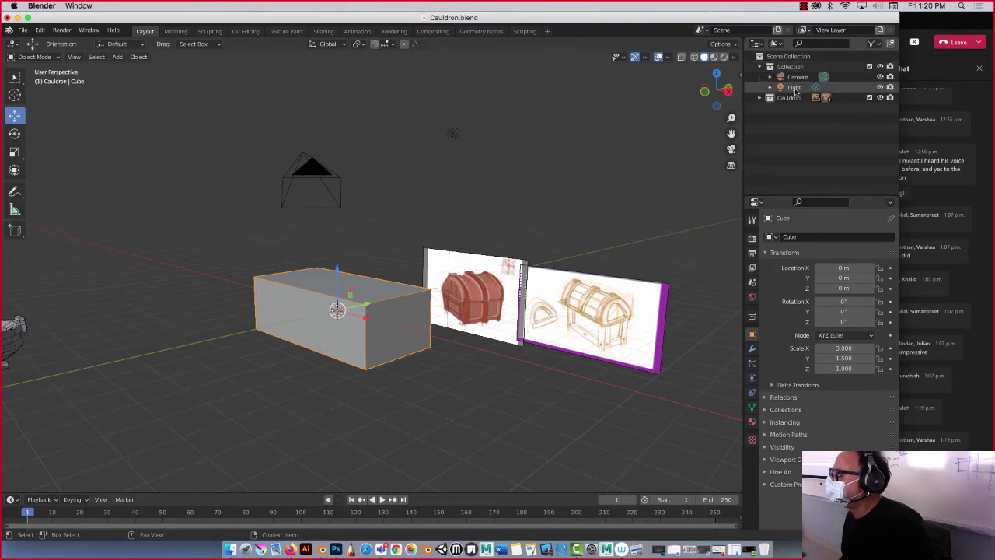
pyautogui.click(758, 98)
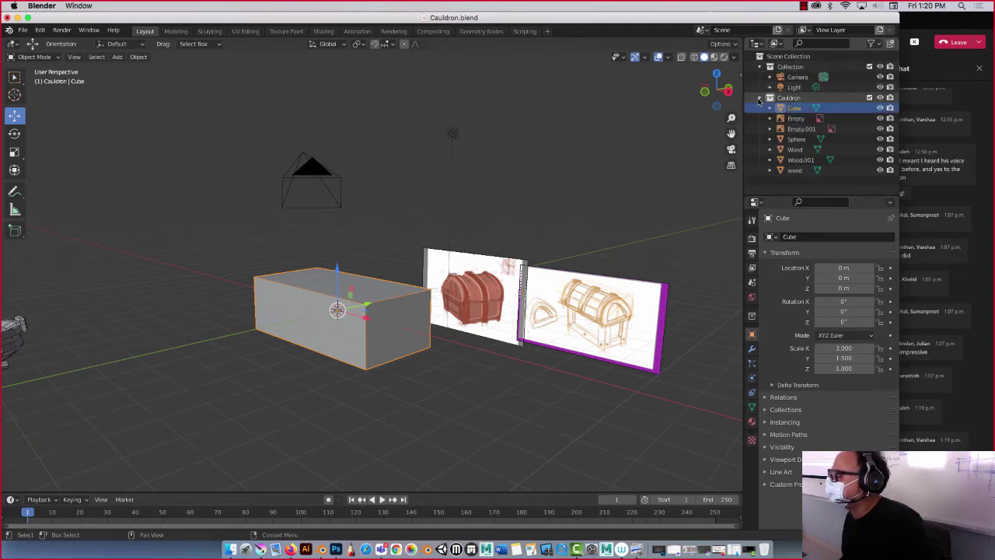
pyautogui.moveTo(780, 105); pyautogui.dragTo(775, 193)
pyautogui.click(759, 98)
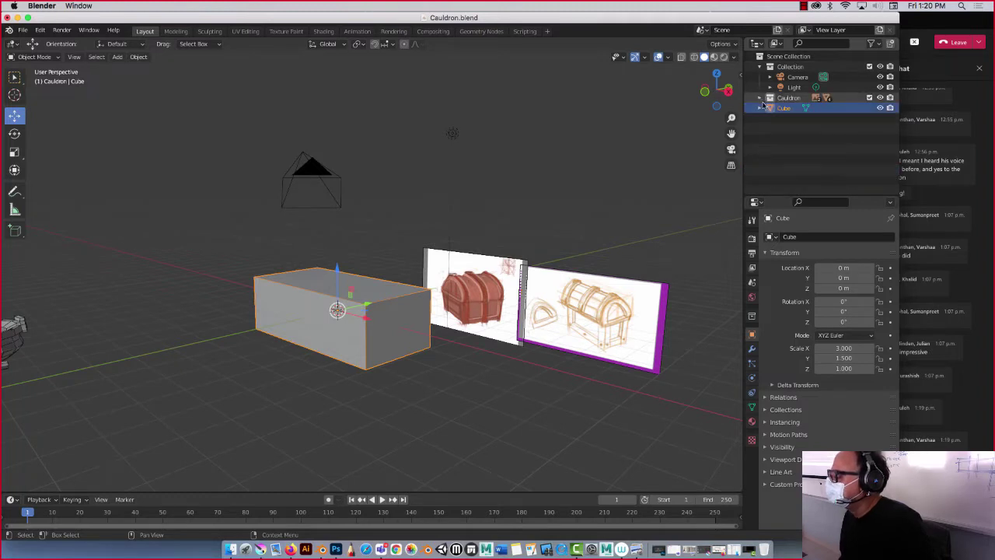
pyautogui.click(769, 67)
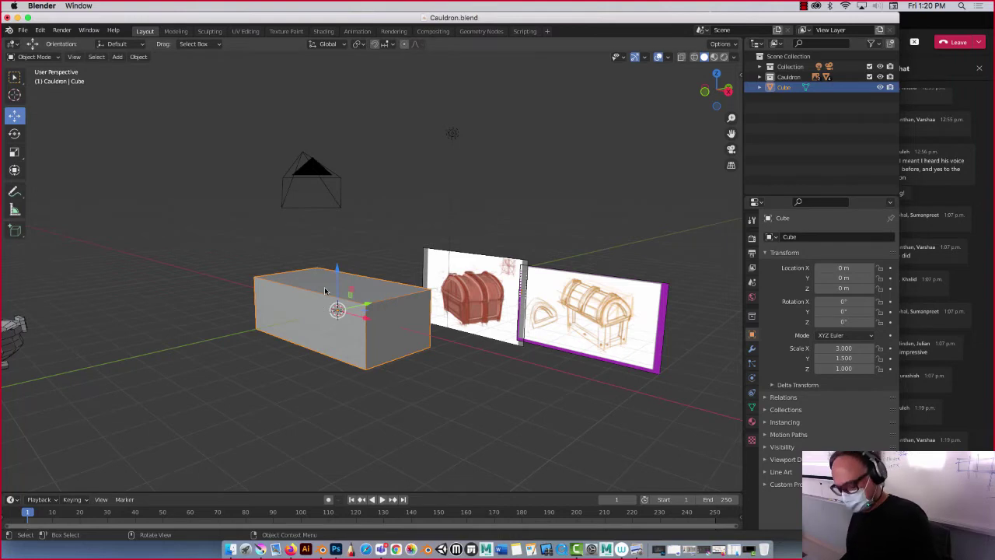
# - Duplicate the box and place the copy 2.0374 m straight up, on top of the original
pyautogui.hotkey('shift', 'd')
pyautogui.press('z')
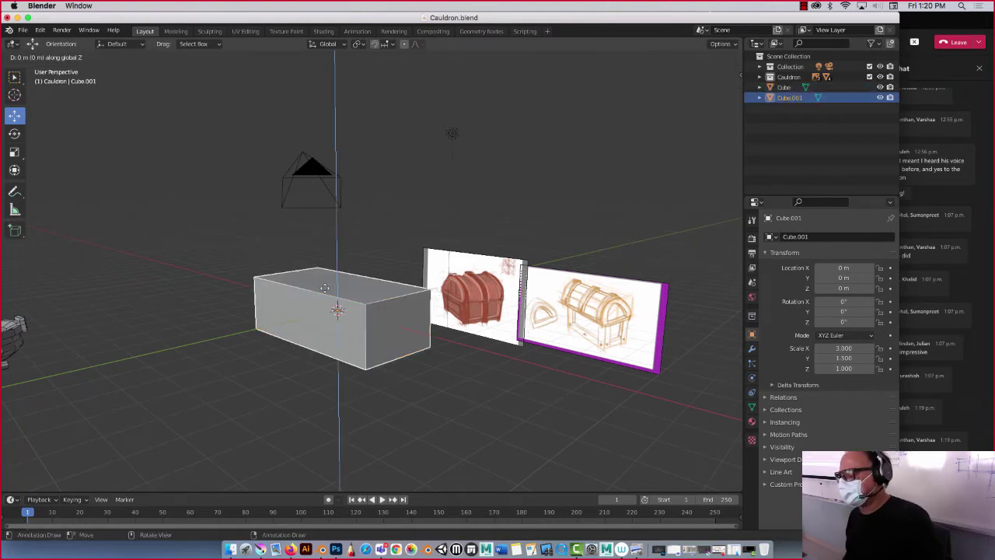
pyautogui.click(336, 234)
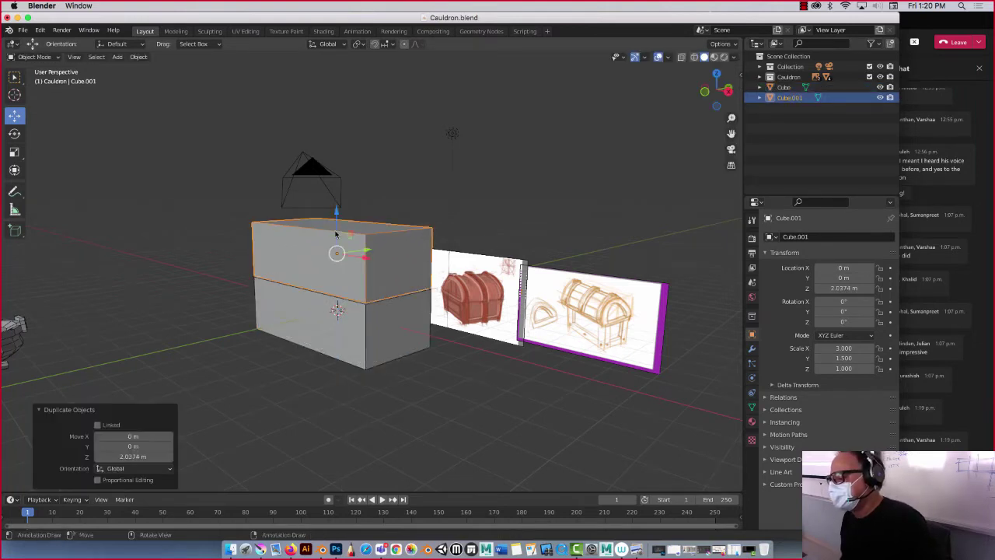
pyautogui.moveTo(306, 246)
pyautogui.mouseDown(button='middle')
pyautogui.moveTo(275, 251)
pyautogui.moveTo(293, 244)
pyautogui.mouseUp(button='middle')
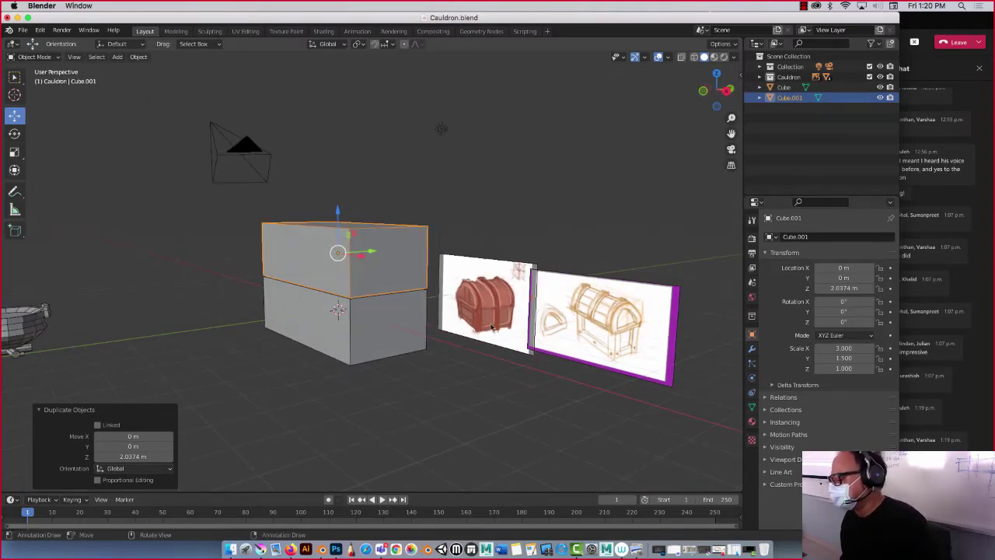
pyautogui.moveTo(329, 306); pyautogui.dragTo(367, 269, button='middle')
# - Check the lower box's mesh, then select the upper box and enter Edit Mode
pyautogui.click(338, 371)
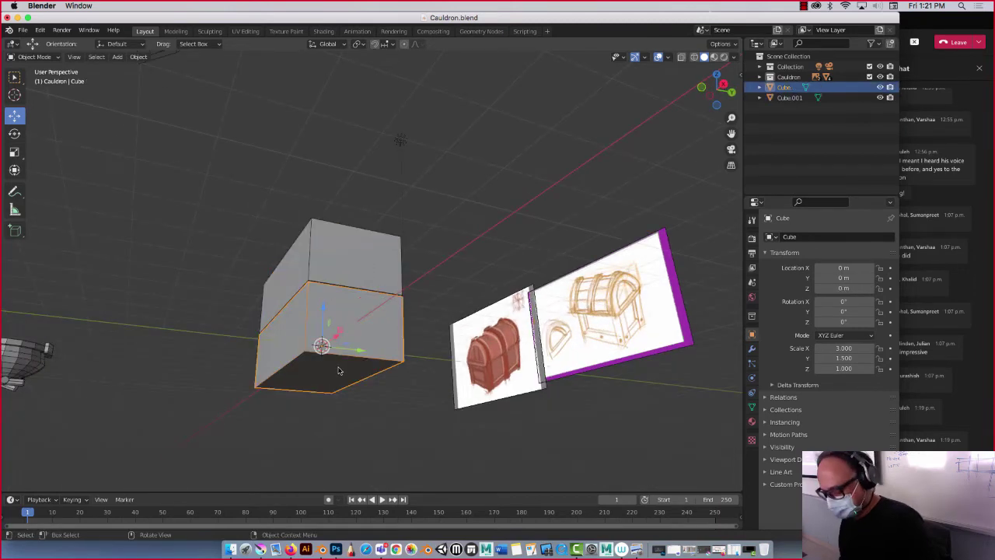
pyautogui.press('Tab')
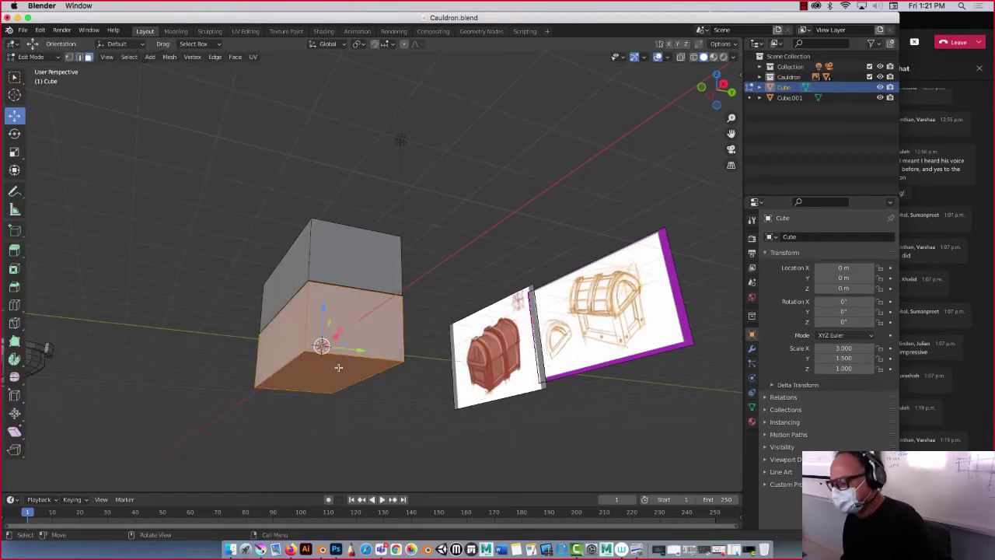
pyautogui.click(338, 367)
pyautogui.moveTo(238, 301); pyautogui.dragTo(257, 340, button='middle')
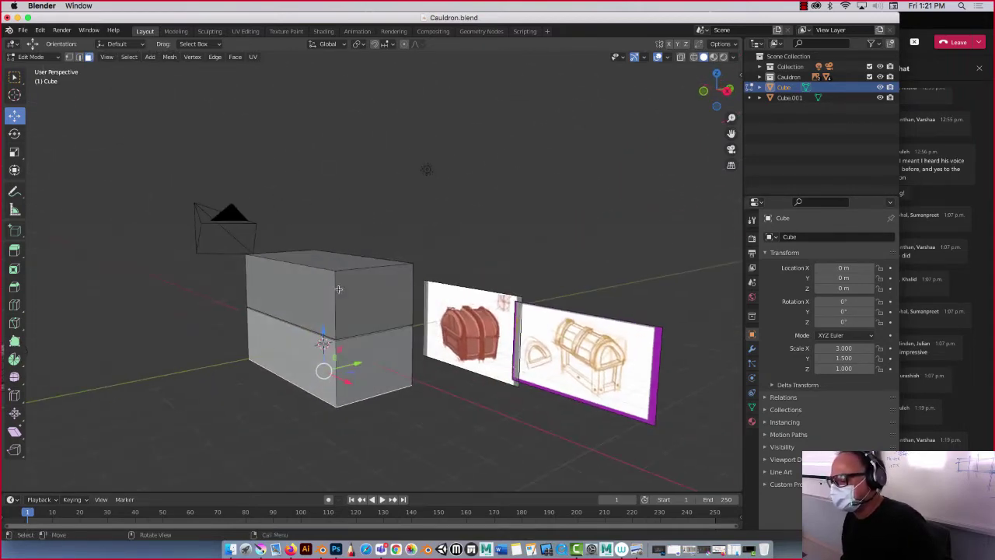
pyautogui.press('Tab')
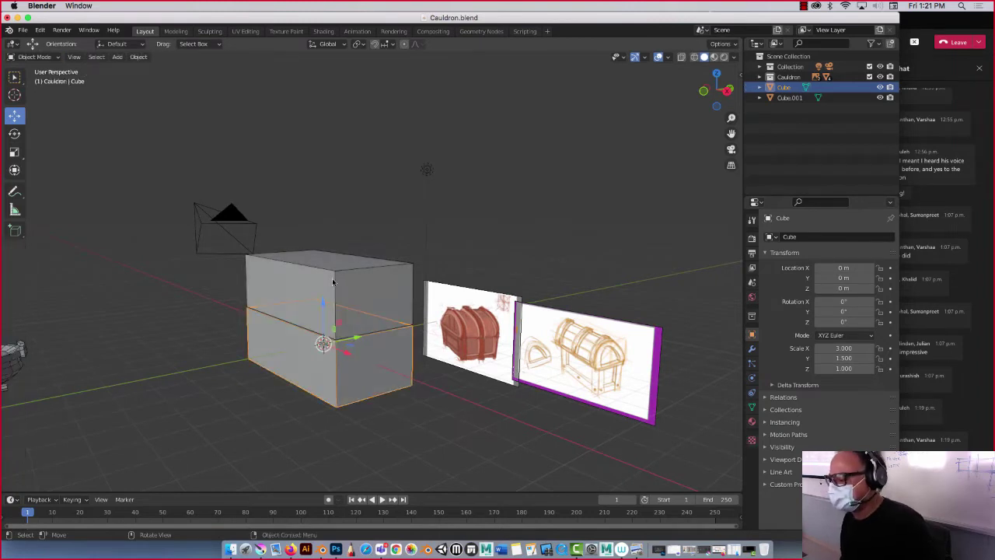
pyautogui.click(332, 279)
pyautogui.moveTo(332, 277); pyautogui.dragTo(310, 289, button='middle')
pyautogui.press('Tab')
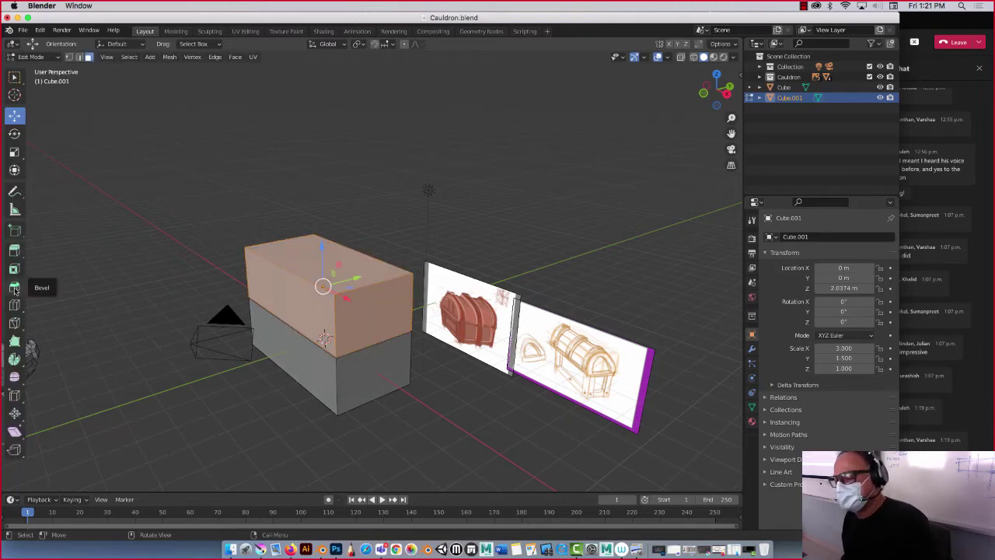
# - Select the upper box's front and back long top edges in edge select mode
pyautogui.click(78, 57)
pyautogui.click(295, 275)
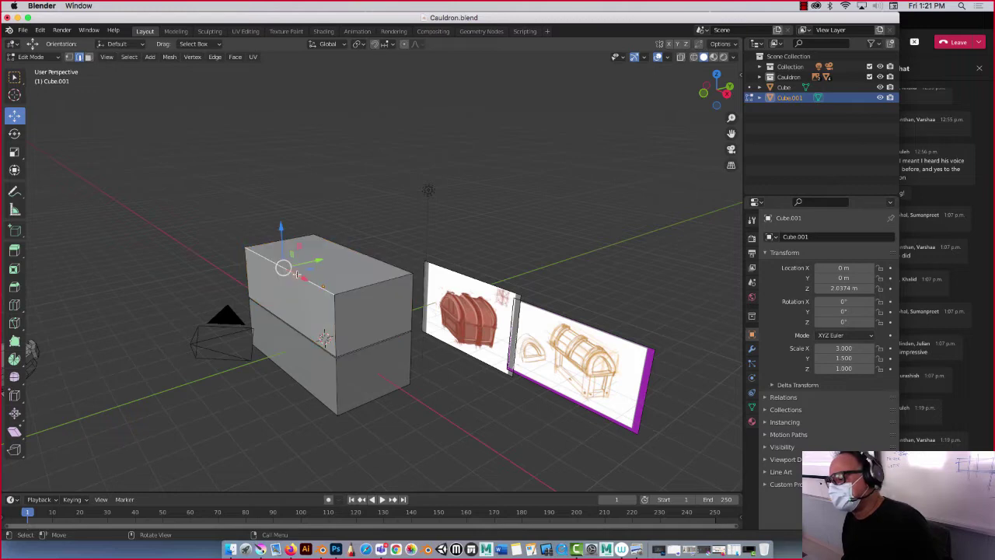
pyautogui.keyDown('shift'); pyautogui.click(363, 255); pyautogui.keyUp('shift')
pyautogui.moveTo(264, 221); pyautogui.dragTo(250, 210, button='middle')
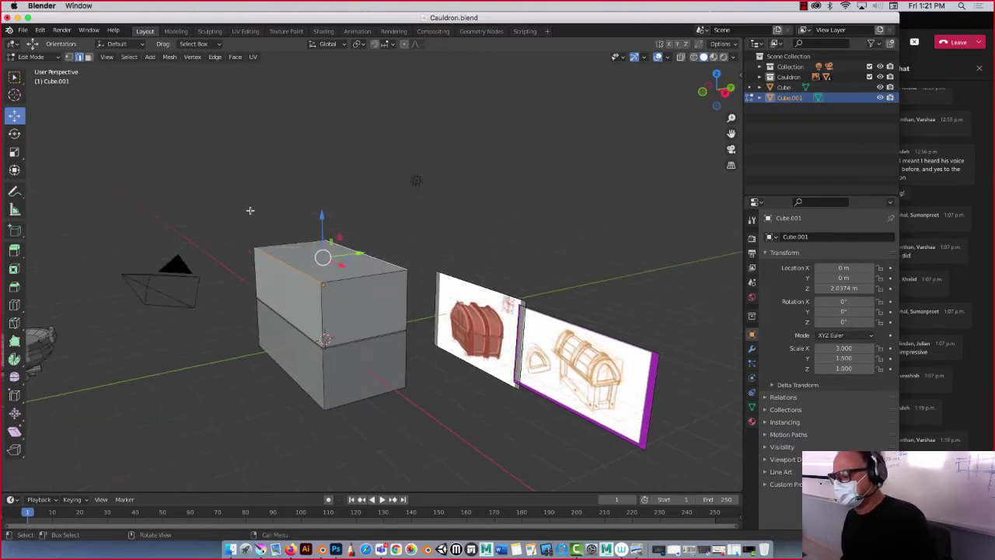
# - Bevel the two top edges 0.915 m with 3 segments, then clear the selection
pyautogui.click(15, 288)
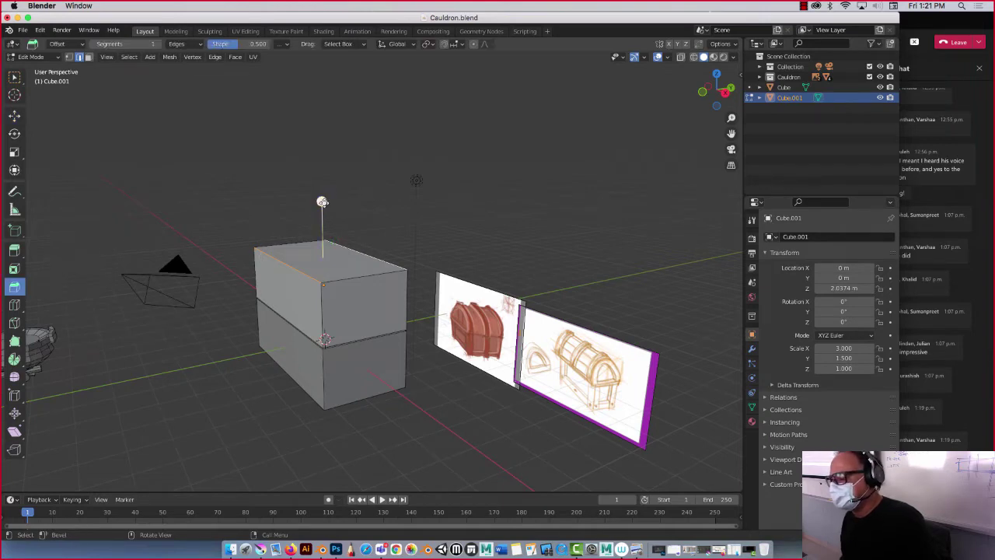
pyautogui.moveTo(321, 202); pyautogui.dragTo(327, 152)
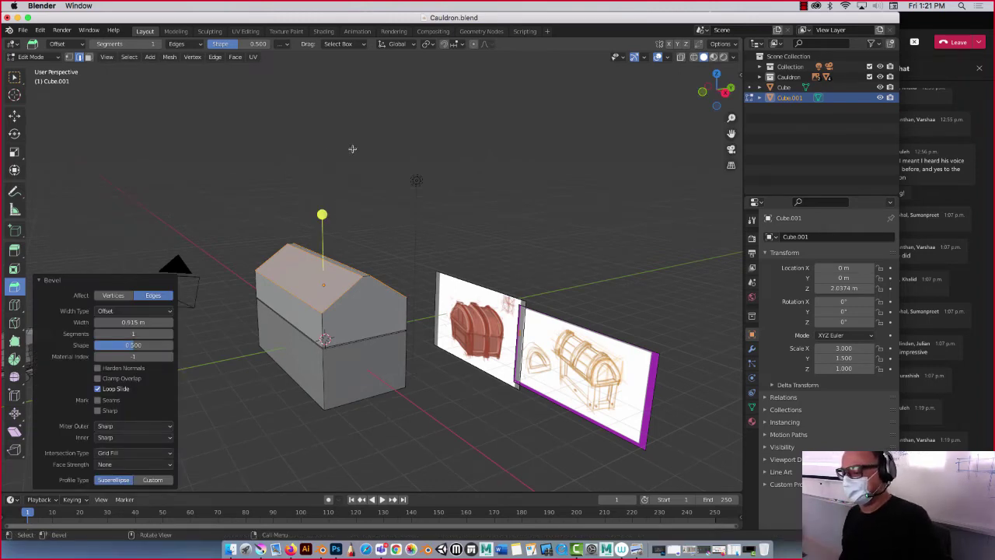
pyautogui.click(170, 333)
pyautogui.click(170, 334)
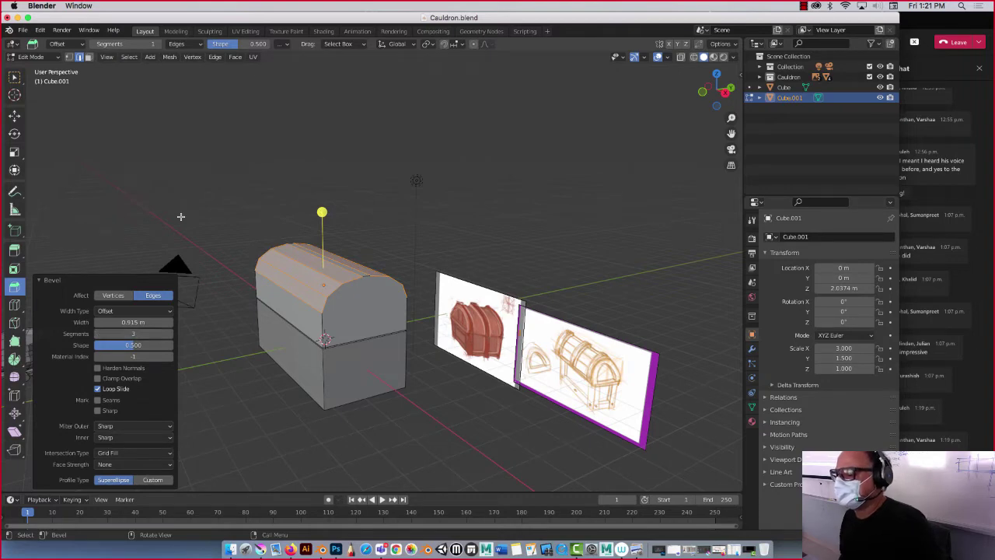
pyautogui.hotkey('alt', 'a')
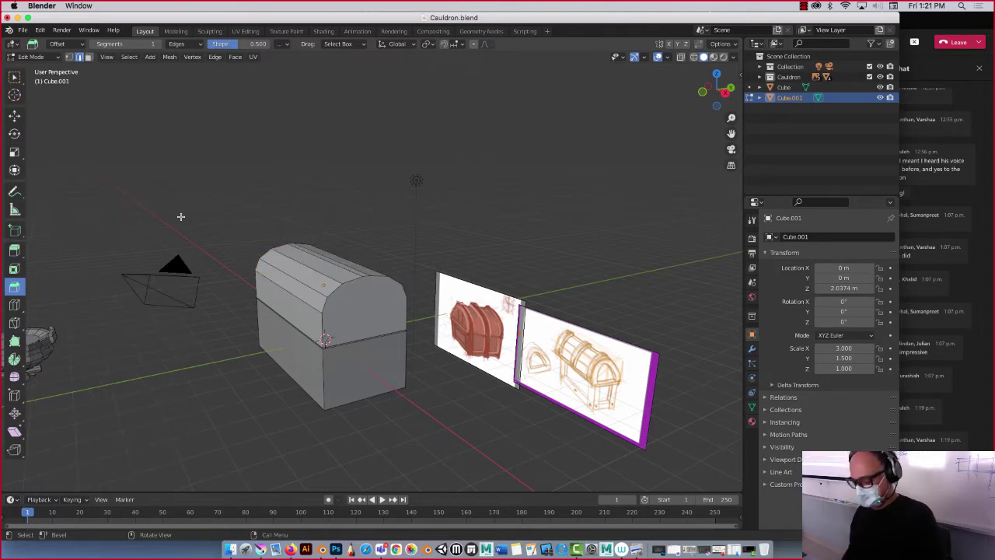
# - Move the old lid Cube.001 aside and stack a duplicate of the box base on top
pyautogui.press('Tab')
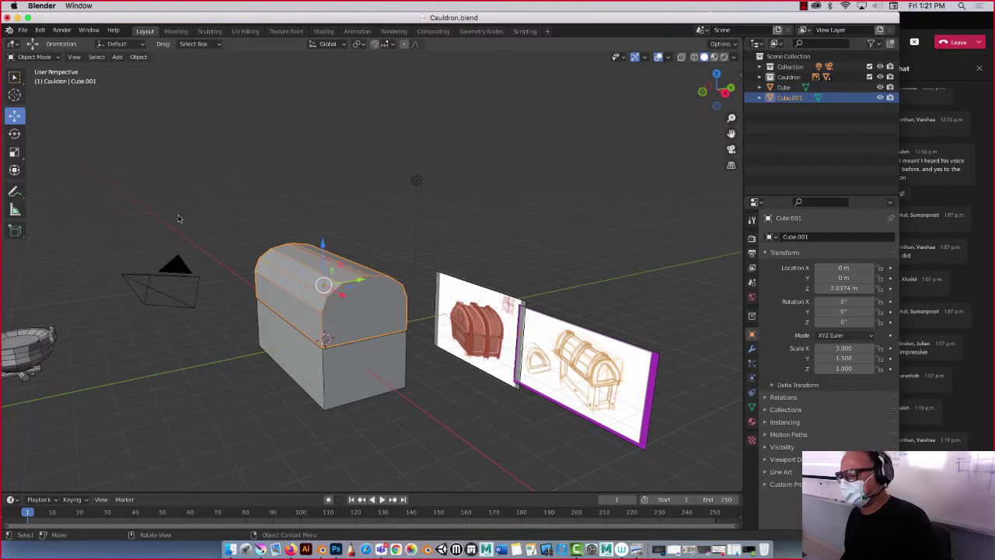
pyautogui.moveTo(345, 299); pyautogui.dragTo(225, 236)
pyautogui.click(336, 331)
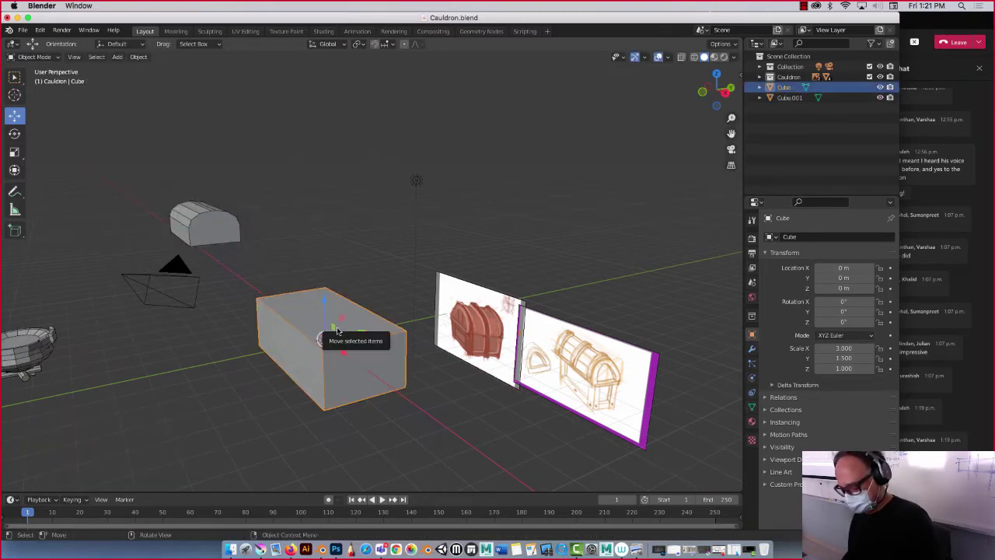
pyautogui.hotkey('shift', 'd')
pyautogui.press('z')
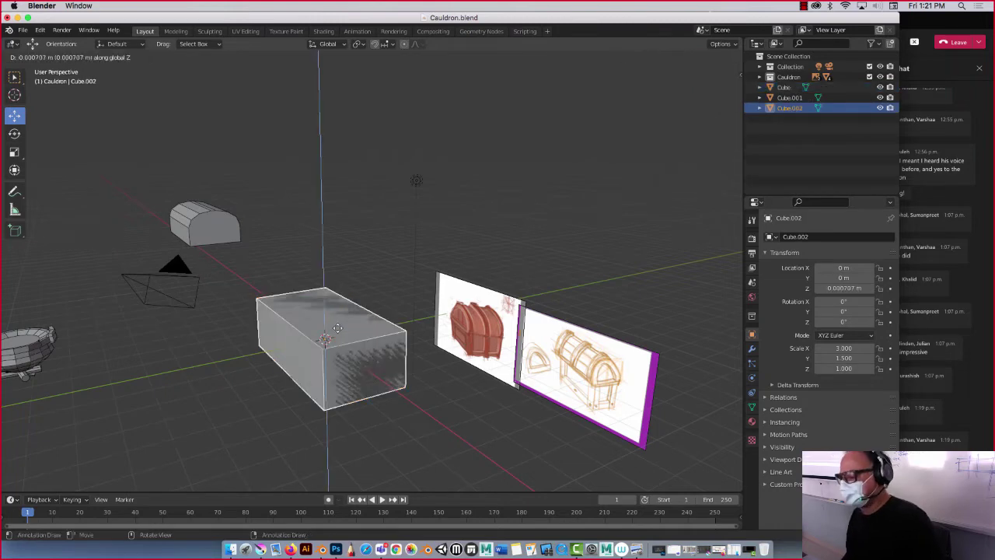
pyautogui.click(346, 280)
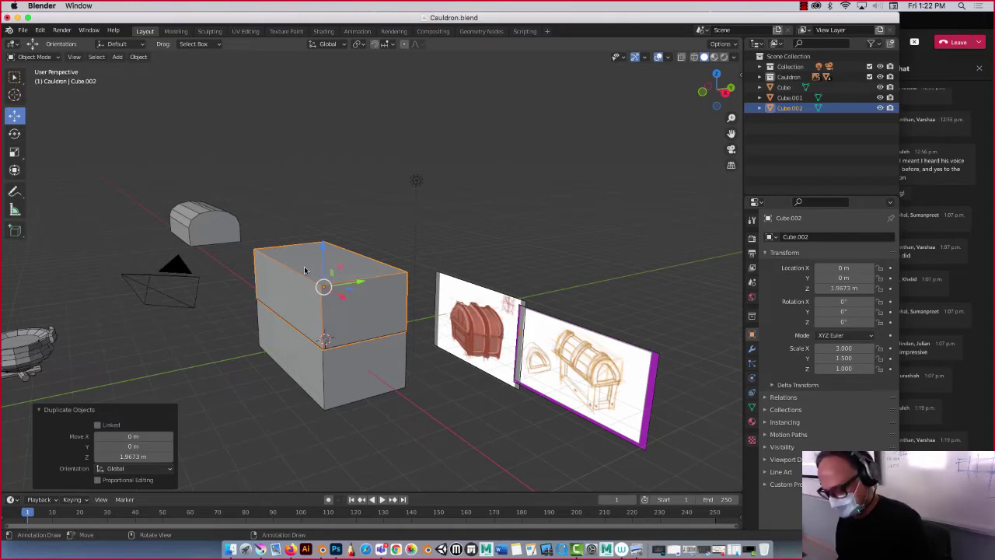
# - Raise the copy slightly, select its top edge loop and bevel it 0.903 m
pyautogui.press('Tab')
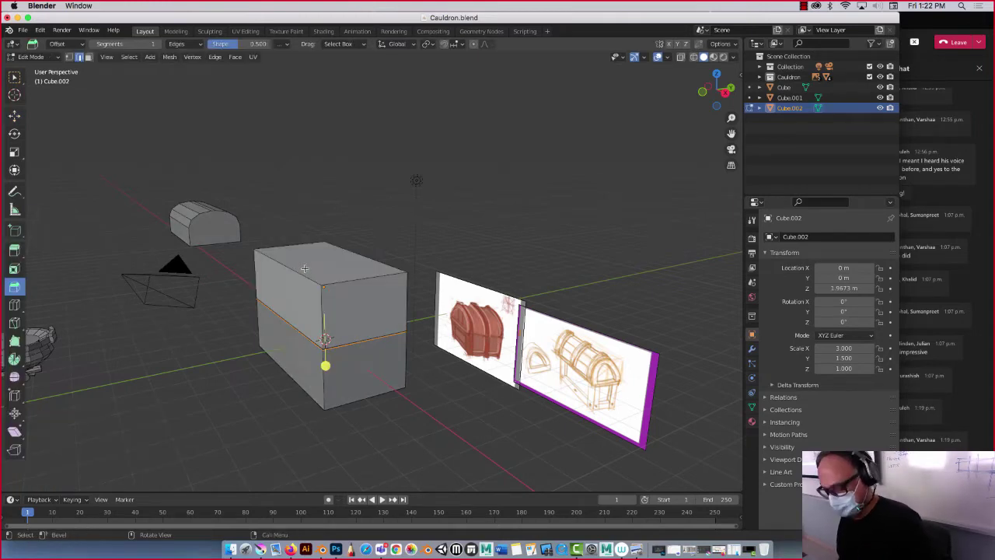
pyautogui.press('Tab')
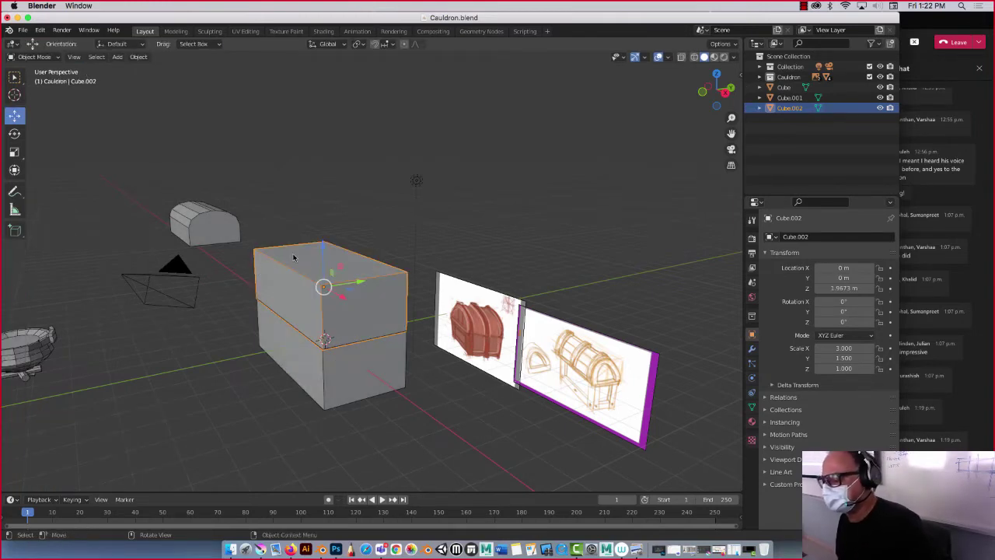
pyautogui.moveTo(324, 256)
pyautogui.mouseDown()
pyautogui.moveTo(324, 233)
pyautogui.moveTo(321, 246)
pyautogui.mouseUp()
pyautogui.press('Tab')
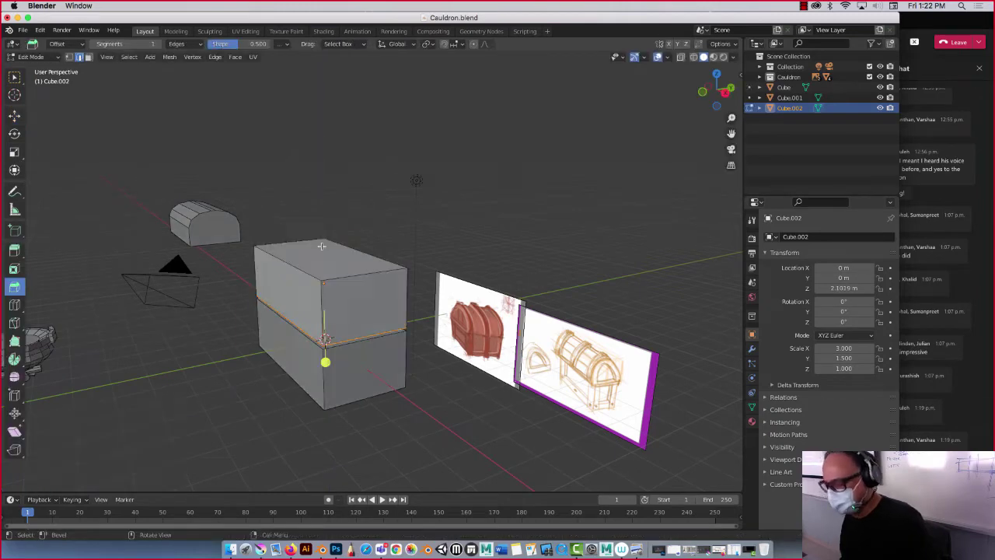
pyautogui.click(14, 115)
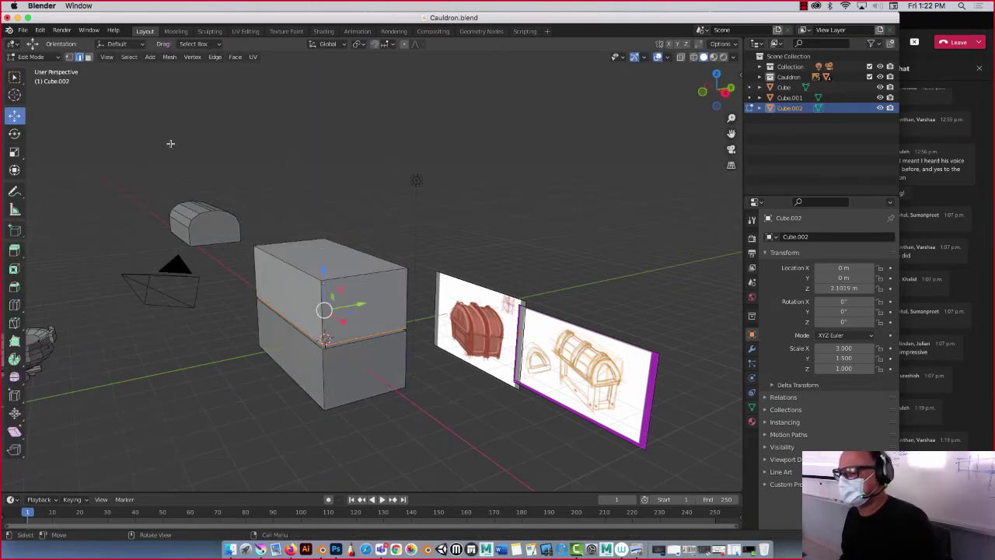
pyautogui.click(273, 255)
pyautogui.keyDown('alt'); pyautogui.click(250, 264); pyautogui.keyUp('alt')
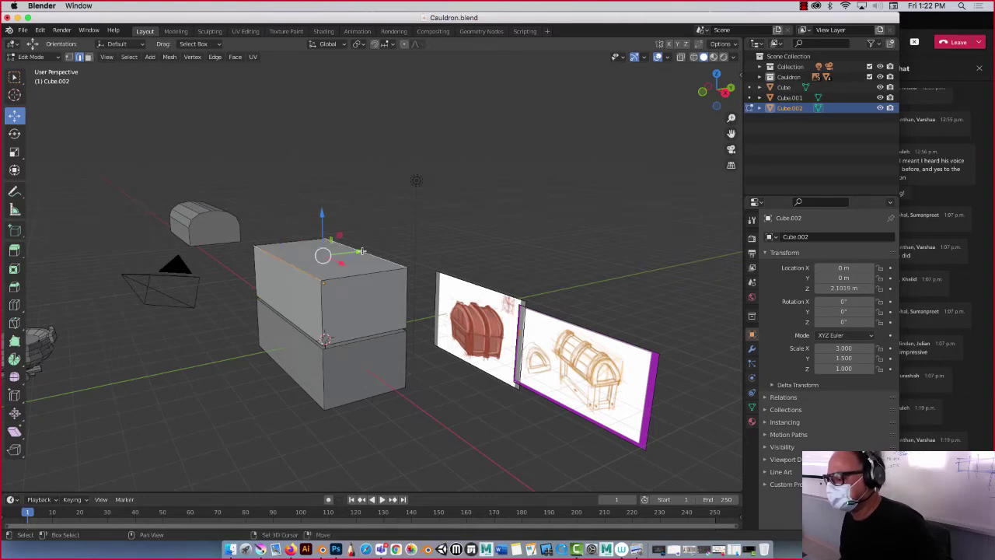
pyautogui.click(14, 288)
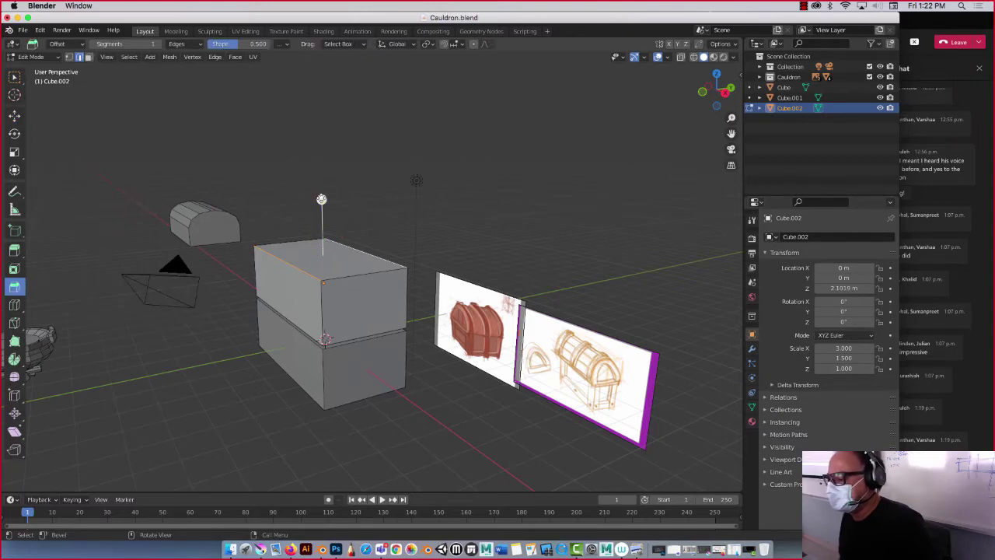
pyautogui.moveTo(321, 197); pyautogui.dragTo(322, 145)
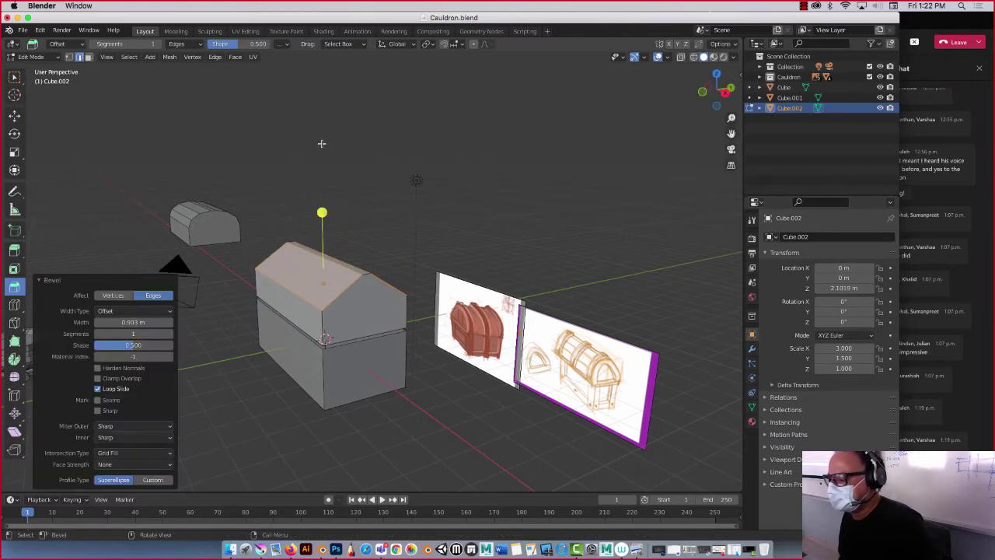
# - Raise the bevel to four segments and try profile shapes 0.2, 0.3, then 0.5
pyautogui.click(170, 333)
pyautogui.click(170, 333)
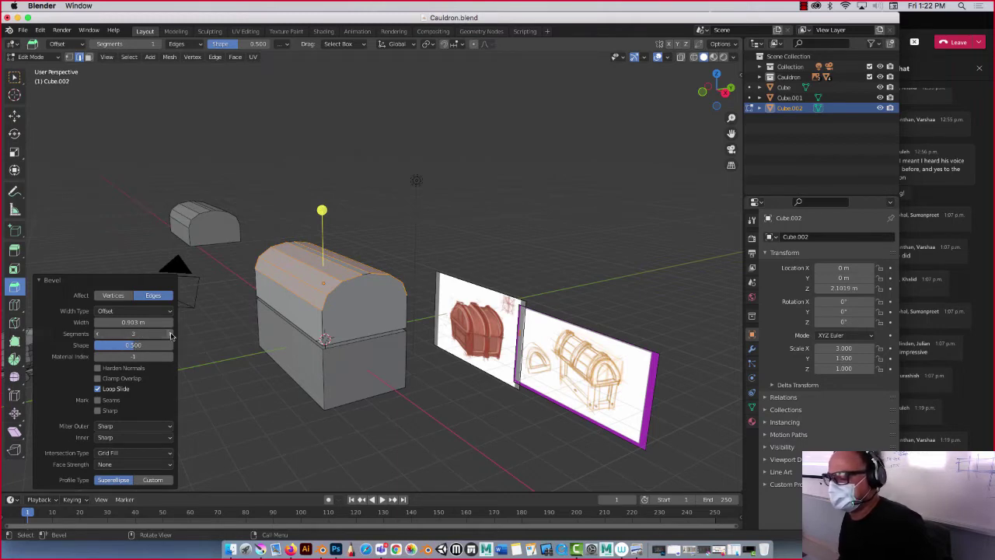
pyautogui.click(170, 334)
pyautogui.click(151, 344)
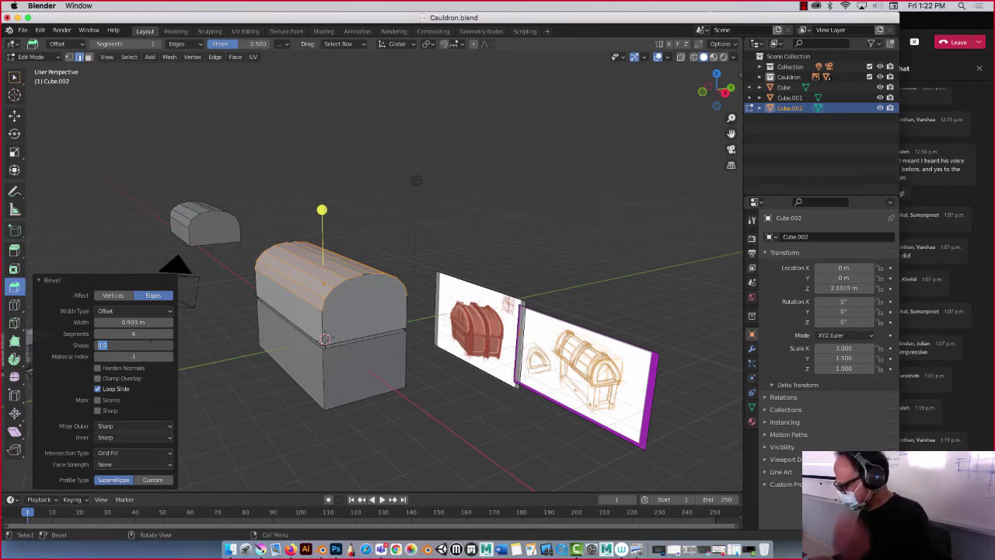
pyautogui.write('0.2')
pyautogui.press('Return')
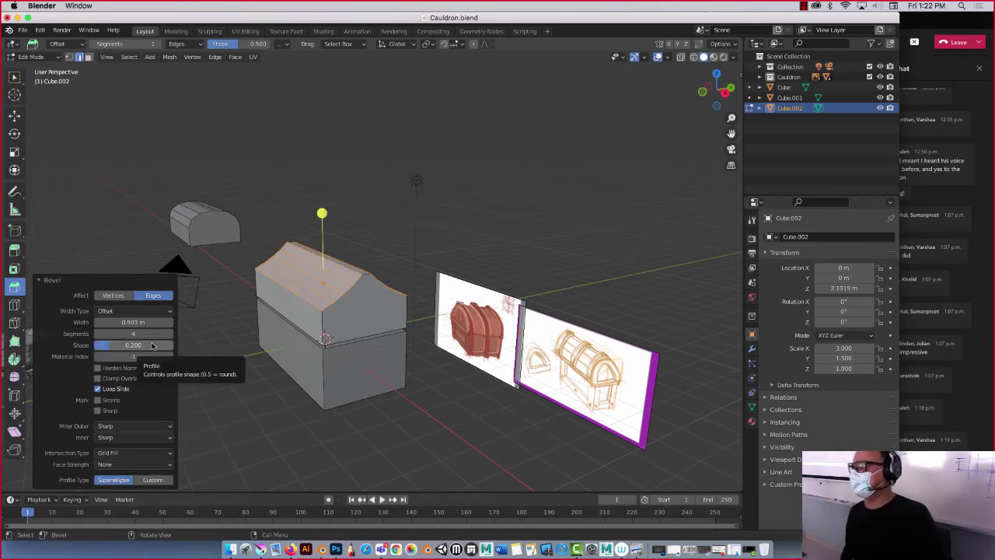
pyautogui.click(145, 345)
pyautogui.write('0.3')
pyautogui.press('Return')
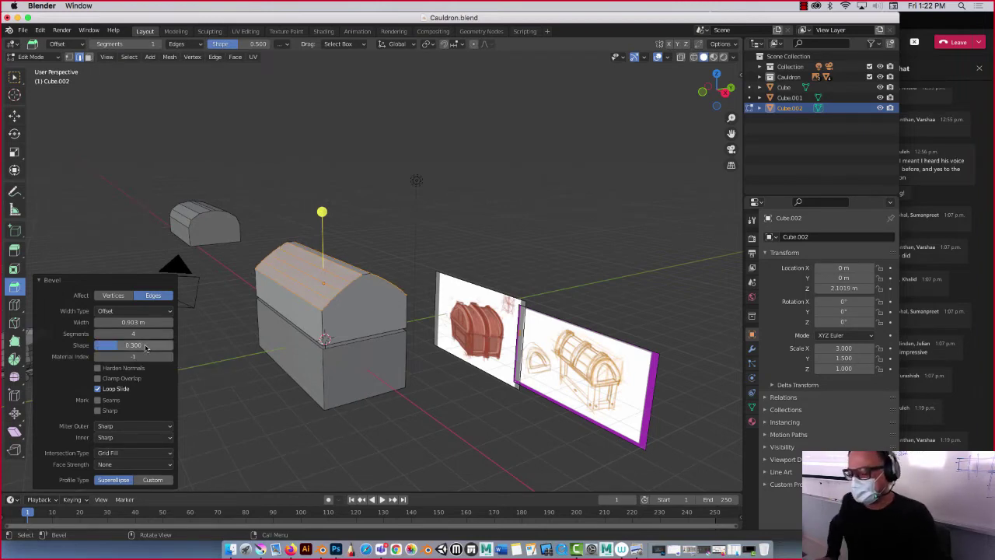
pyautogui.click(144, 345)
pyautogui.write('5')
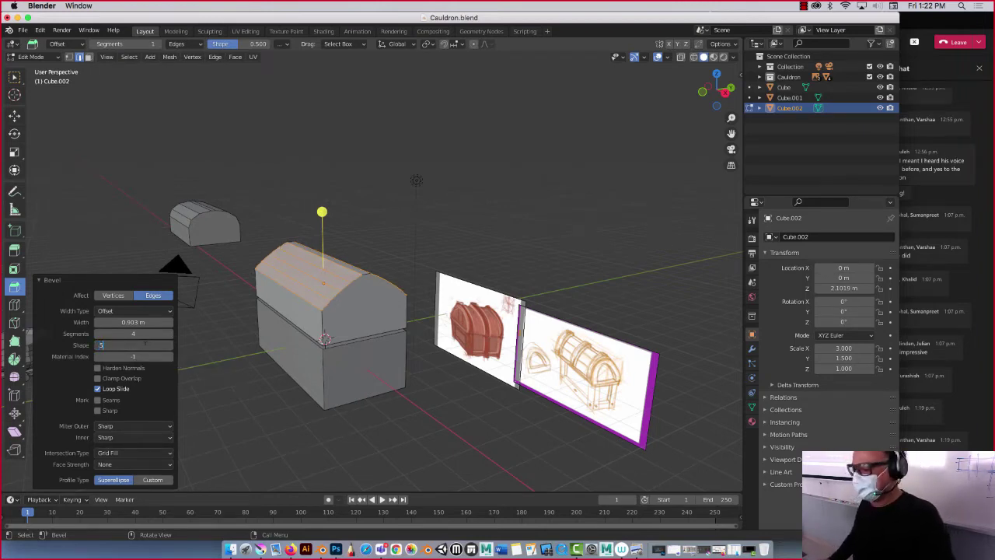
pyautogui.press('Return')
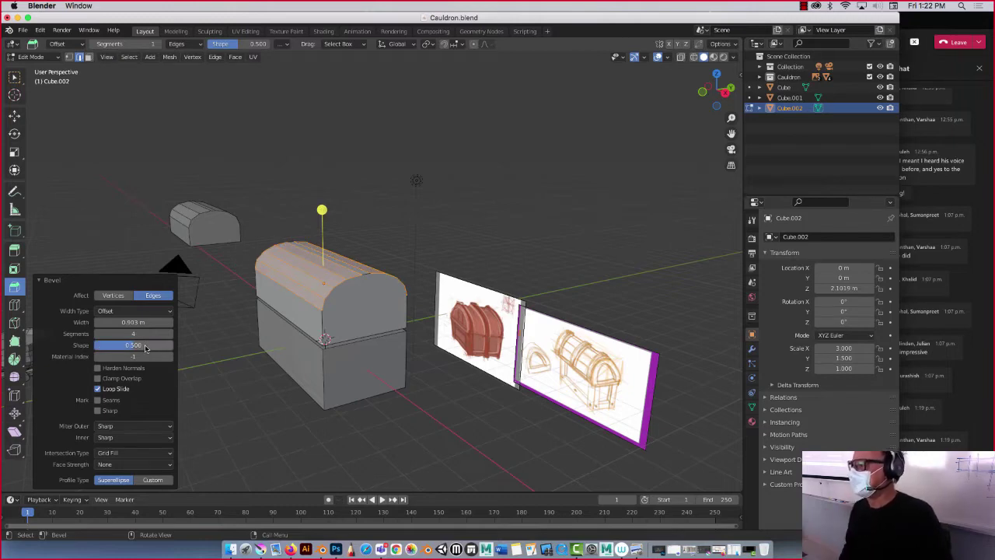
# - Settle the bevel at three segments and inspect the rounded lid from the side
pyautogui.moveTo(351, 308); pyautogui.dragTo(276, 319, button='middle')
pyautogui.click(170, 334)
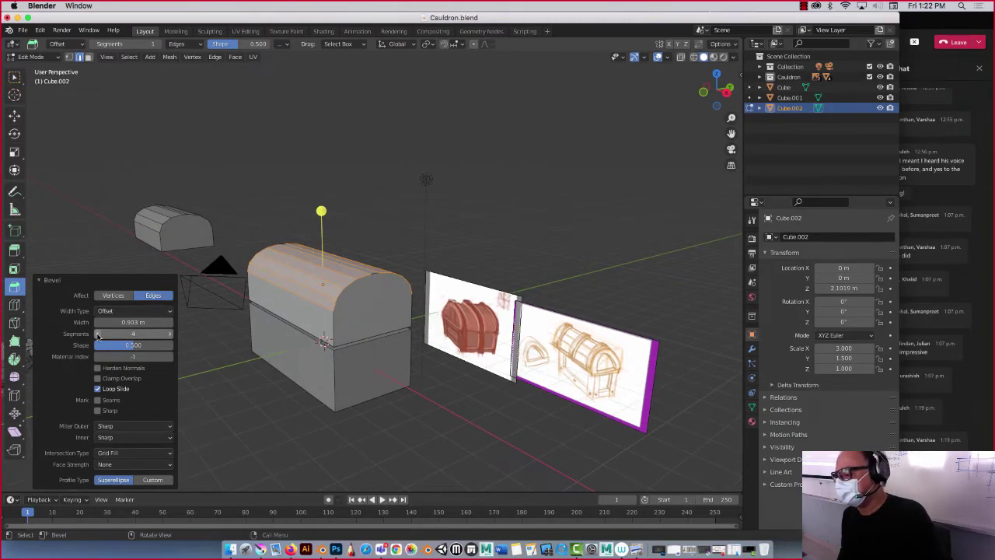
pyautogui.click(97, 334)
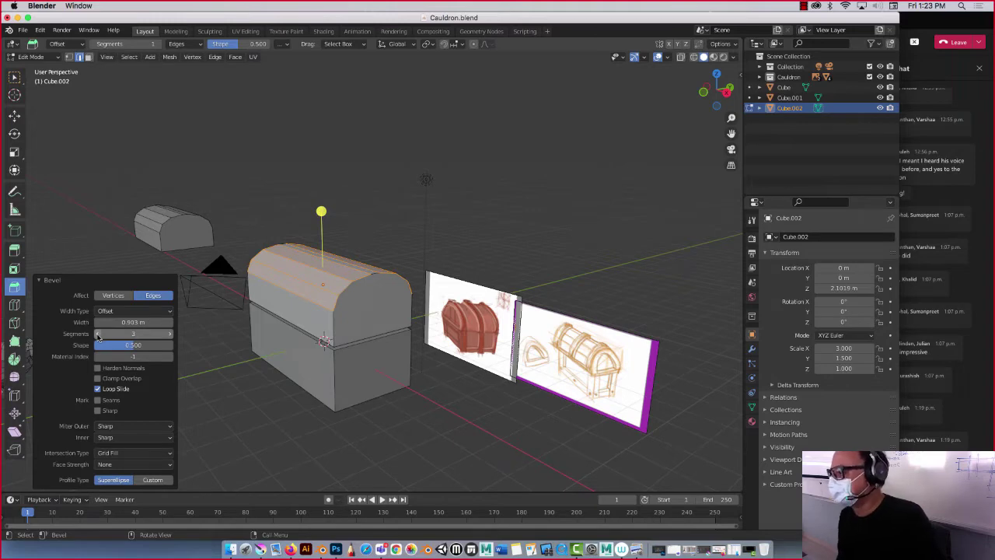
pyautogui.moveTo(232, 342)
pyautogui.mouseDown(button='middle')
pyautogui.moveTo(186, 351)
pyautogui.moveTo(250, 344)
pyautogui.mouseUp(button='middle')
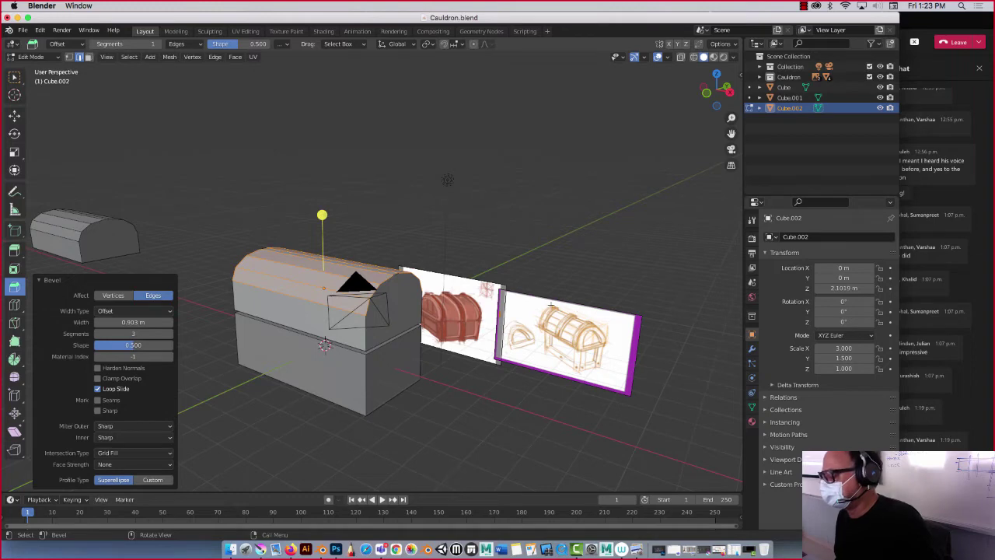
pyautogui.click(14, 115)
pyautogui.moveTo(182, 195); pyautogui.dragTo(78, 289, button='middle')
pyautogui.click(41, 282)
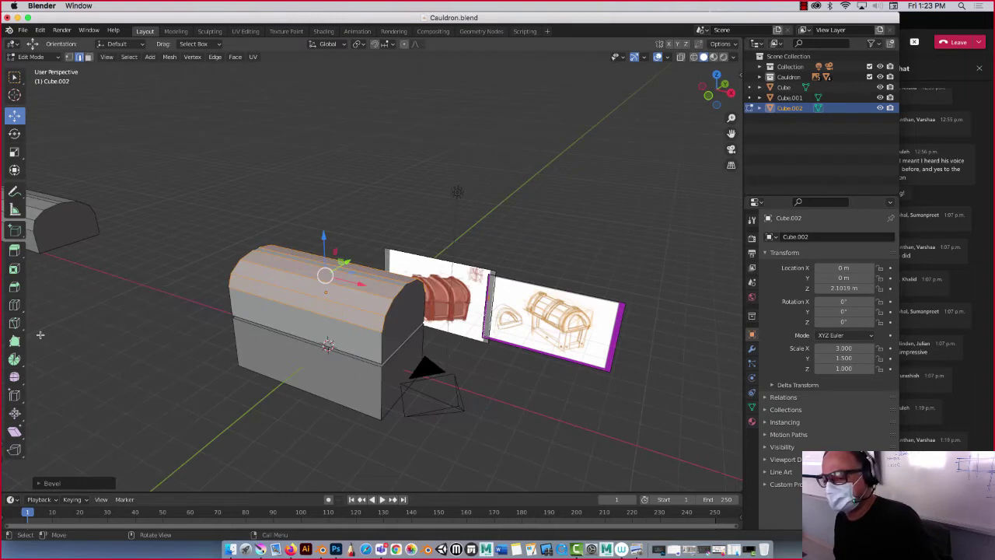
# - Loop-cut across the lid and raise Number of Cuts to 5
pyautogui.click(14, 305)
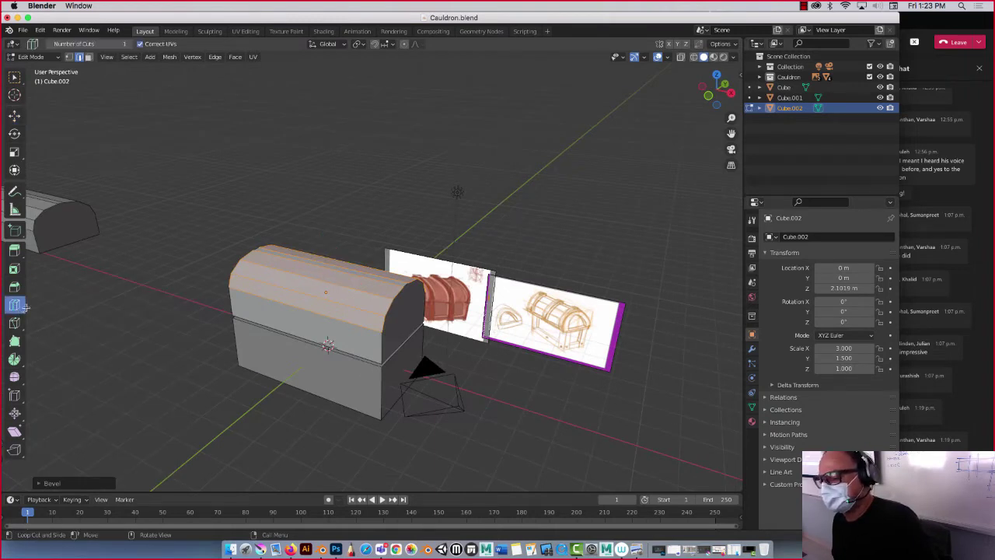
pyautogui.click(305, 281)
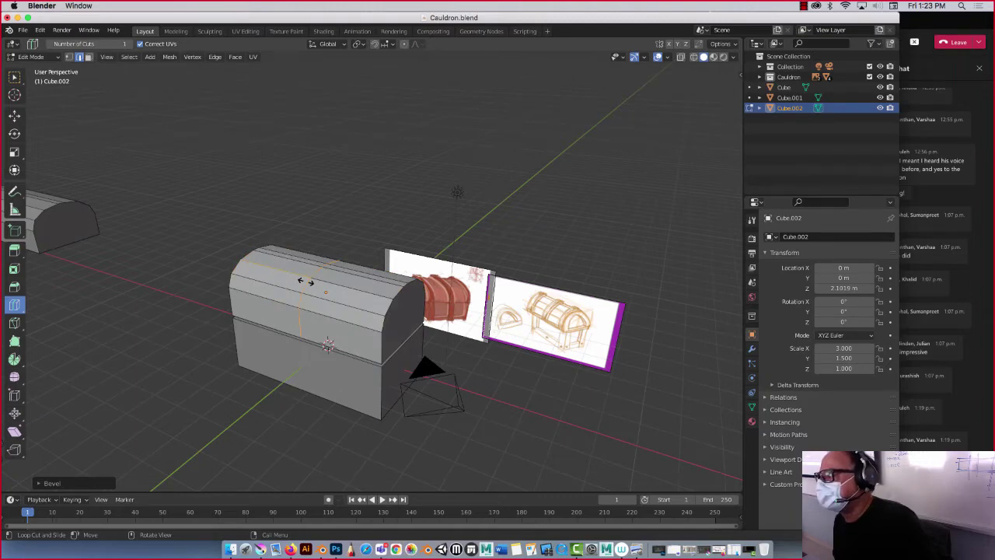
pyautogui.moveTo(305, 281)
pyautogui.mouseDown()
pyautogui.moveTo(243, 265)
pyautogui.moveTo(305, 282)
pyautogui.mouseUp()
pyautogui.click(75, 483)
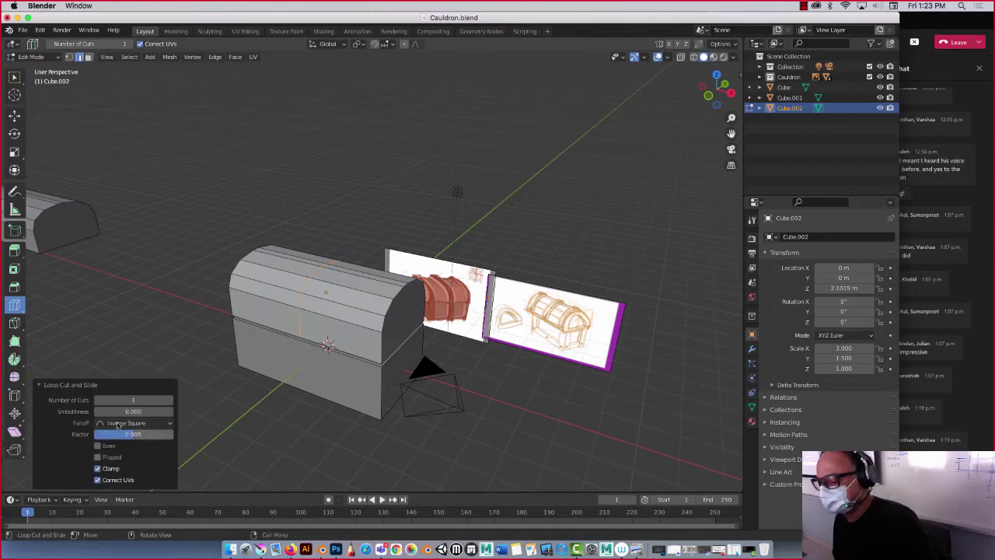
pyautogui.click(170, 401)
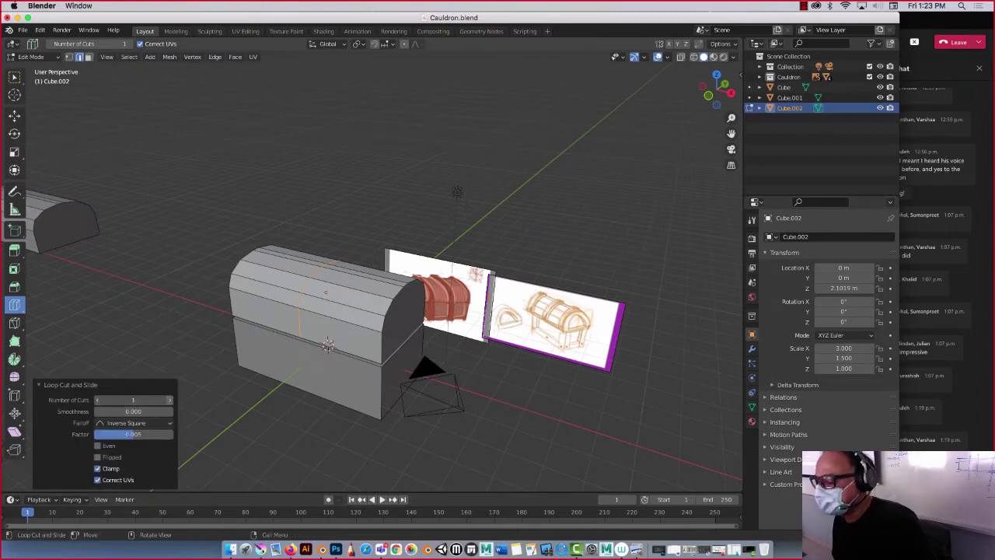
pyautogui.click(171, 400)
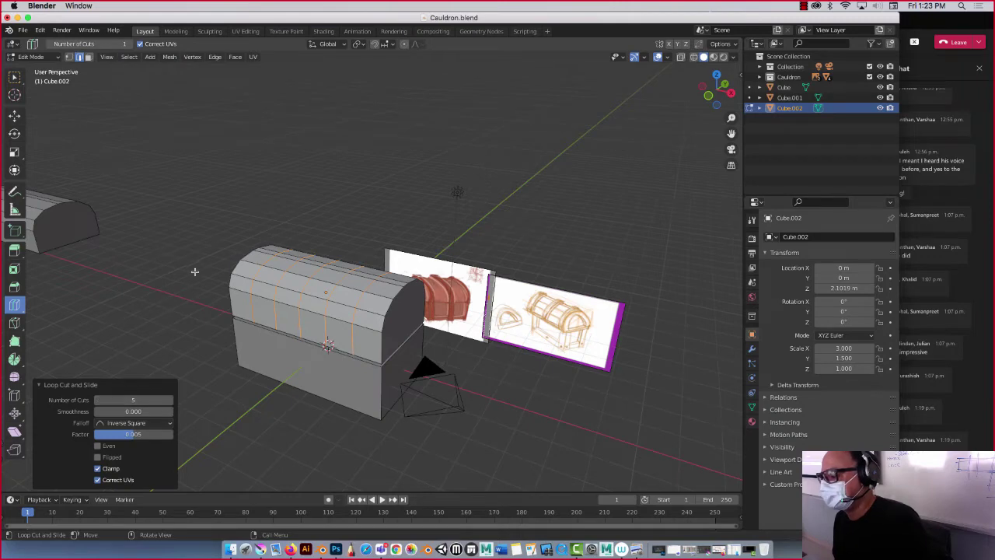
# - In Front view, shift the lid's left end loop left and its right vertex column right along X
pyautogui.click(14, 115)
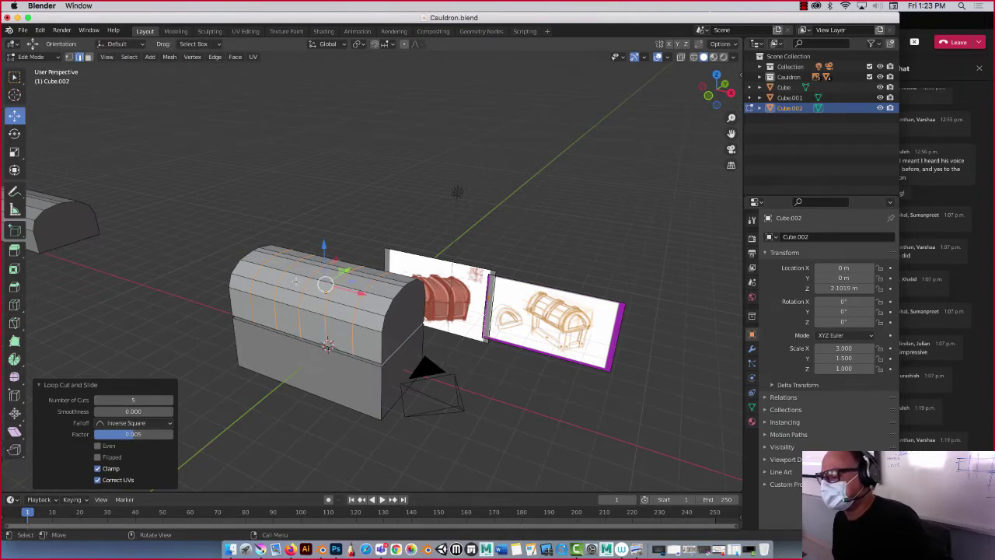
pyautogui.click(256, 269)
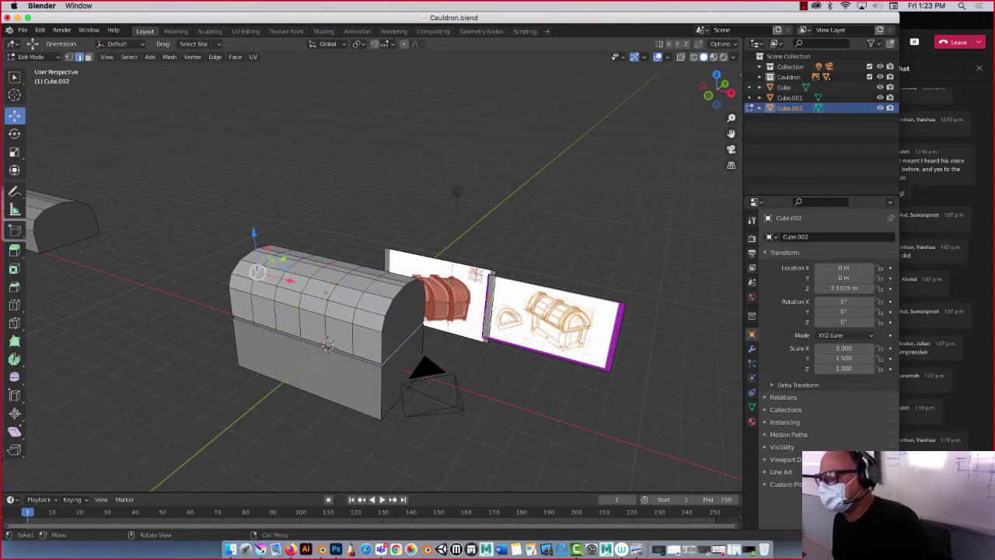
pyautogui.keyDown('alt'); pyautogui.click(253, 315); pyautogui.keyUp('alt')
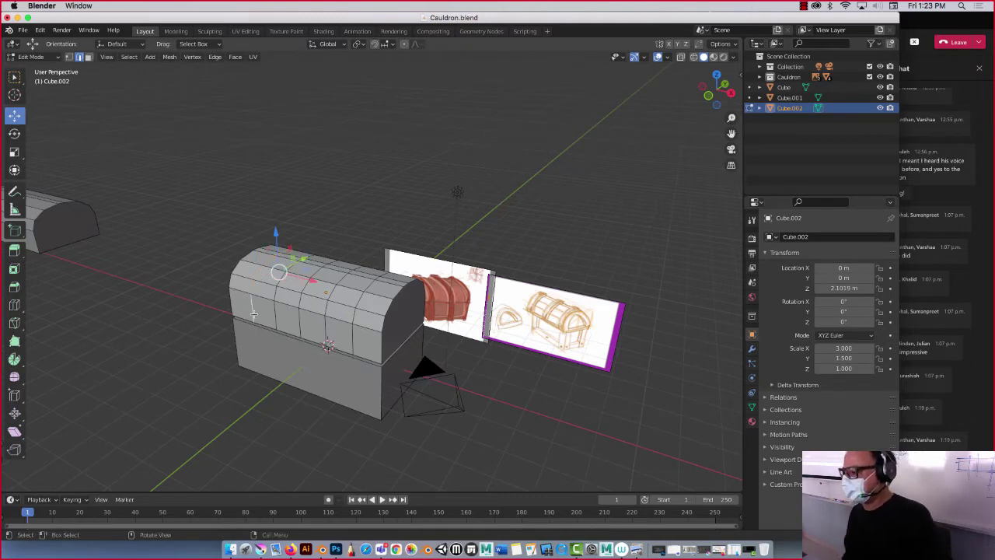
pyautogui.keyDown('shift'); pyautogui.moveTo(167, 396); pyautogui.dragTo(273, 337, button='middle'); pyautogui.keyUp('shift')
pyautogui.press('KP_1')
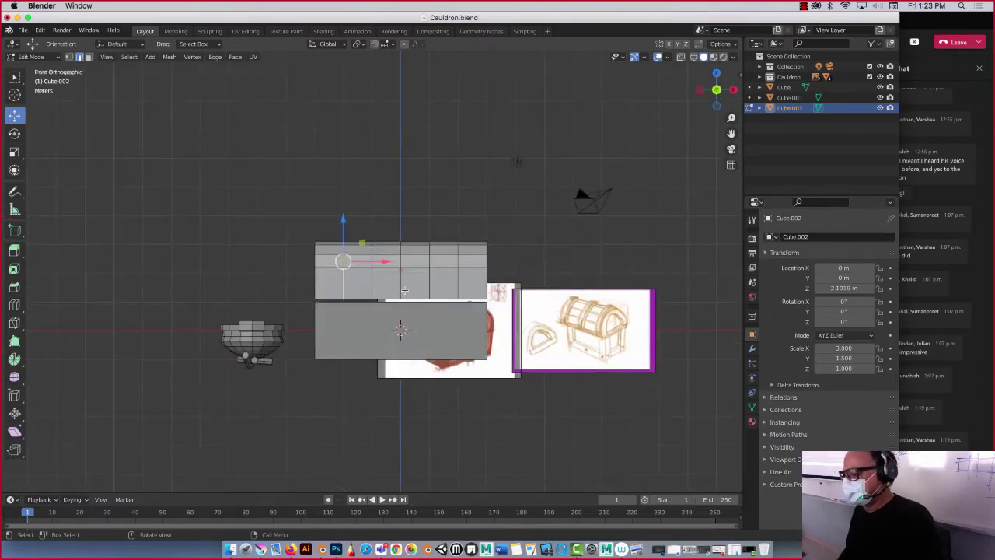
pyautogui.moveTo(385, 261); pyautogui.dragTo(363, 262)
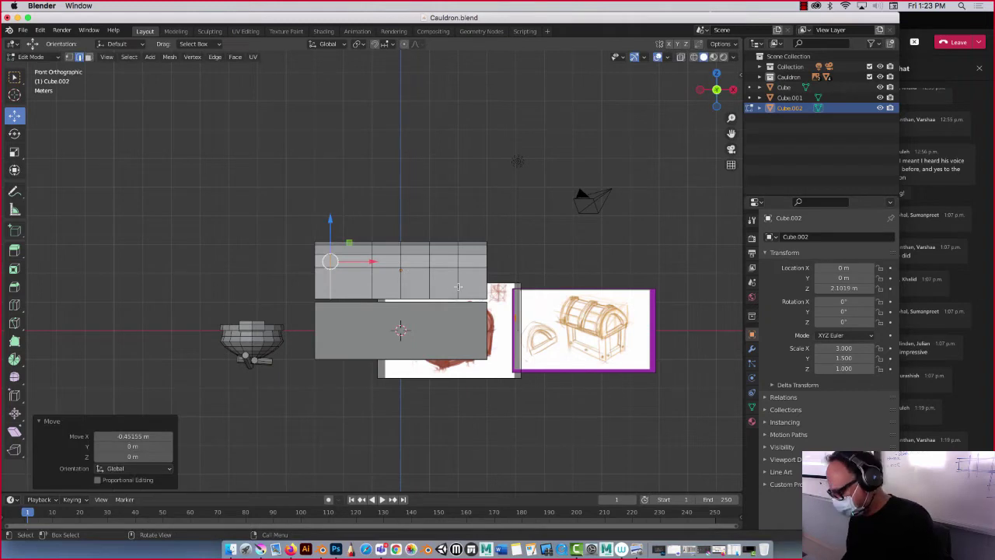
pyautogui.click(457, 286)
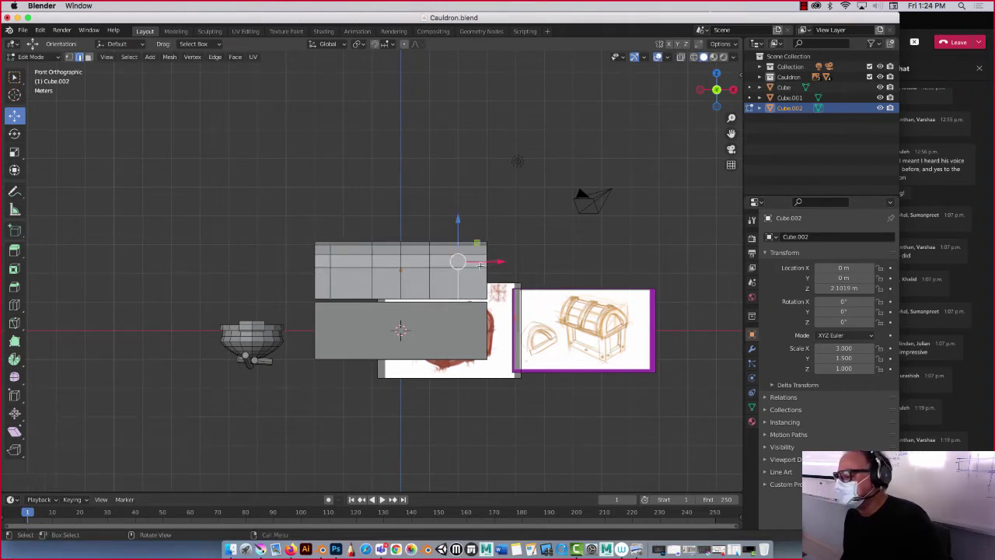
pyautogui.moveTo(483, 262); pyautogui.dragTo(494, 265)
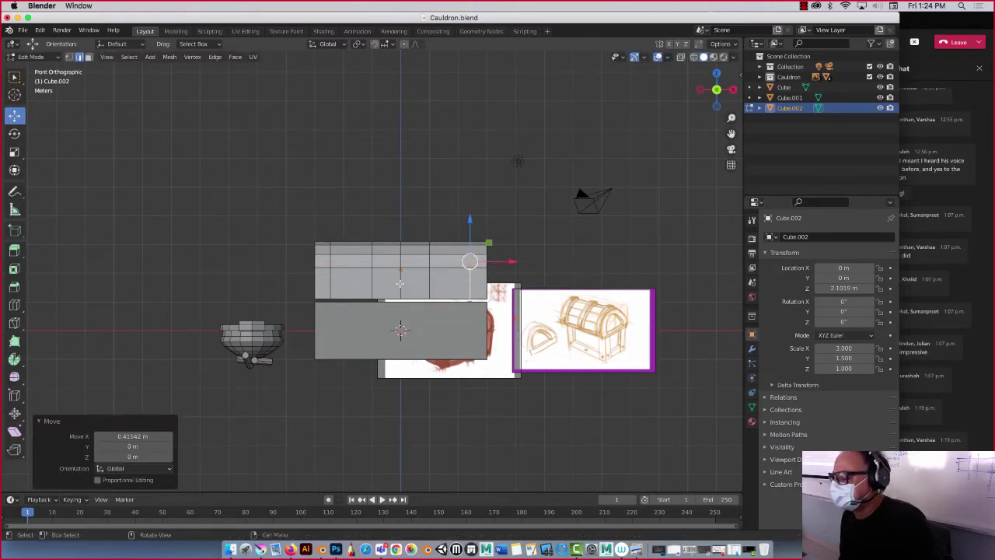
# - Move another vertical lid loop 0.56226 m along X and return to Front view
pyautogui.press('a')
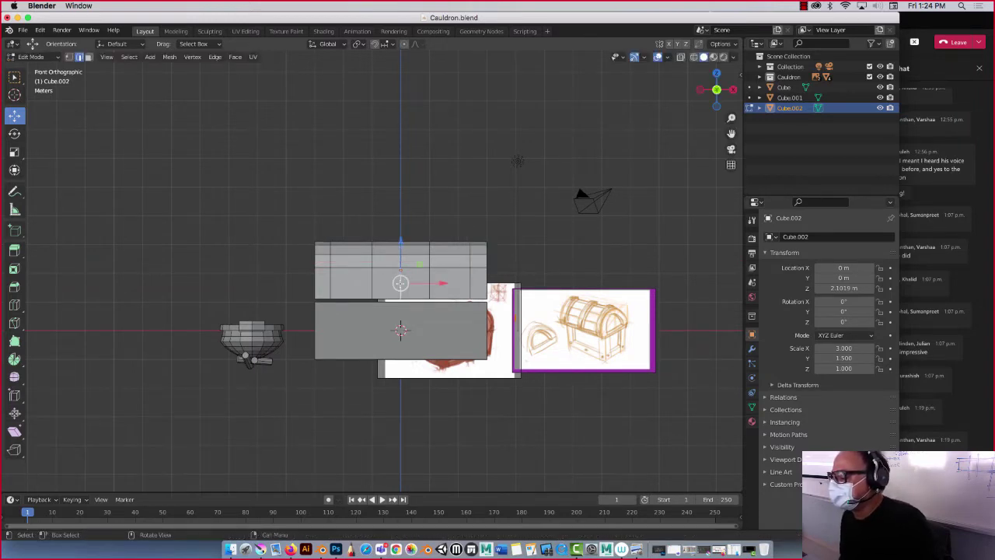
pyautogui.click(424, 282)
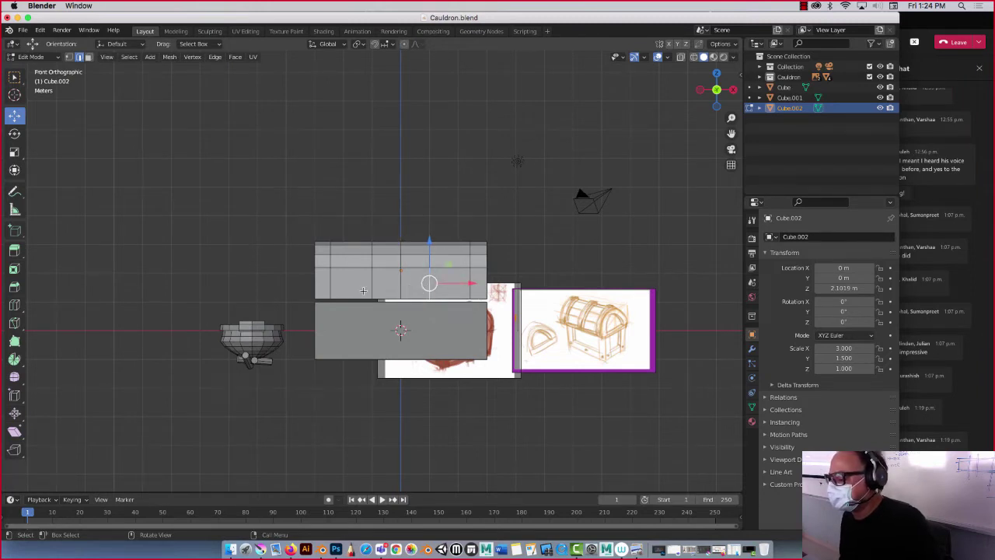
pyautogui.press('a')
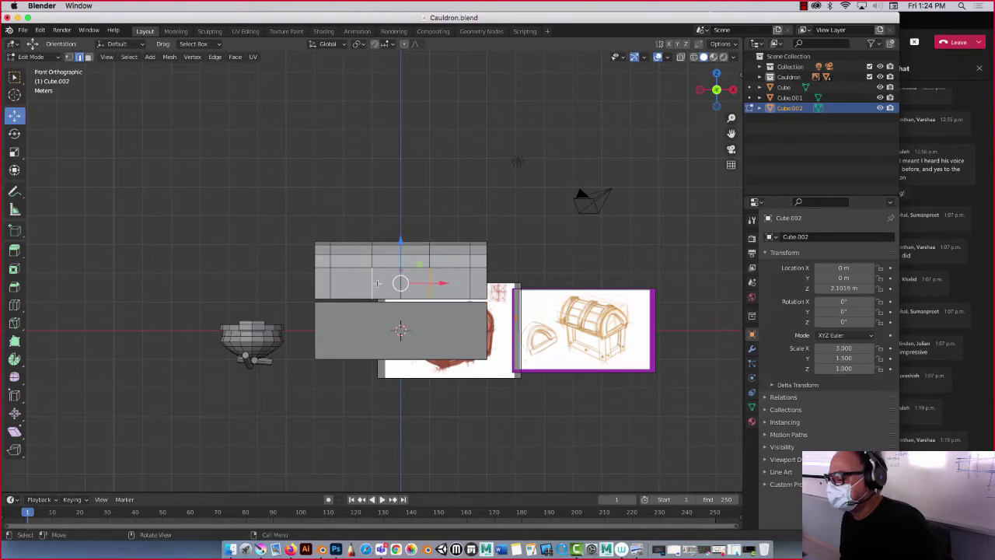
pyautogui.click(371, 281)
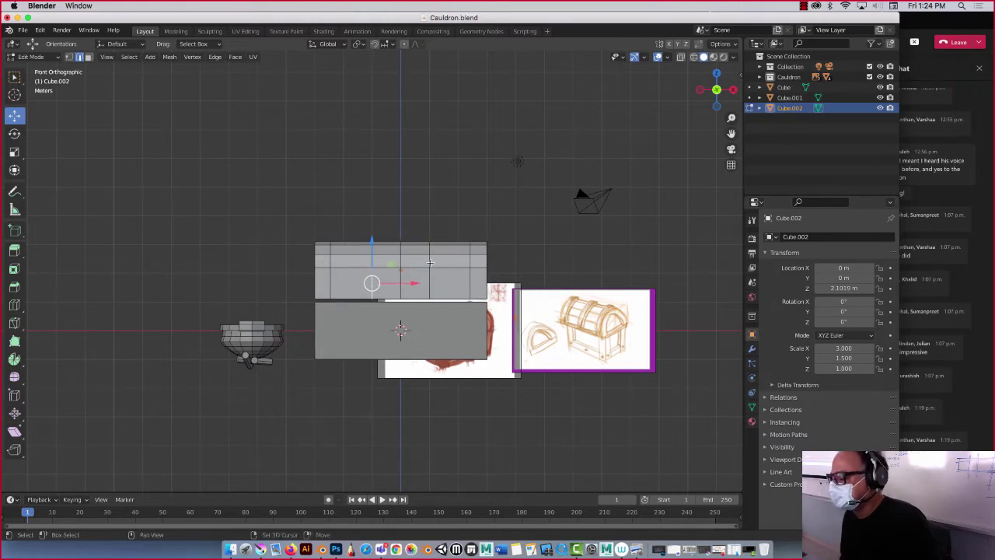
pyautogui.press('a')
pyautogui.moveTo(419, 265); pyautogui.dragTo(451, 280, button='middle')
pyautogui.moveTo(383, 298); pyautogui.dragTo(354, 278, button='middle')
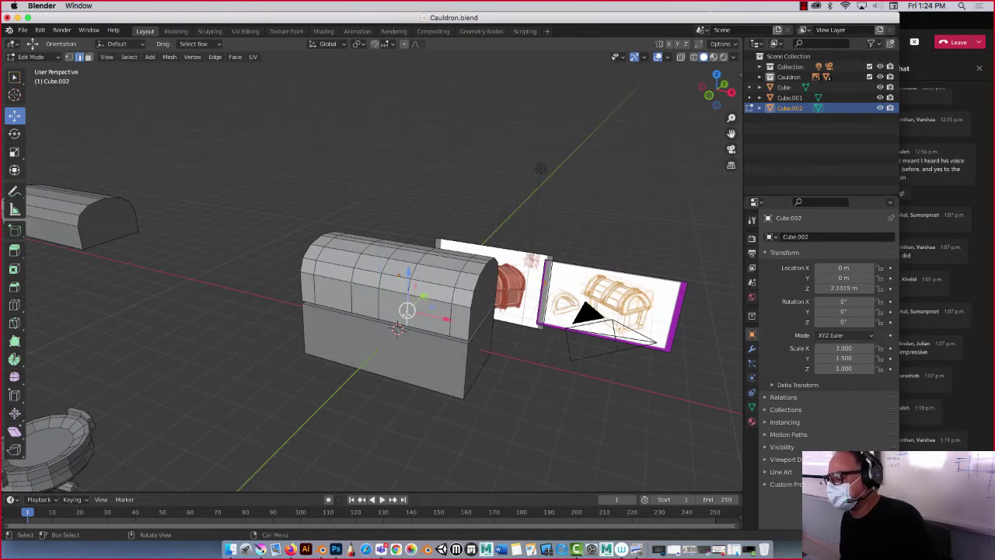
pyautogui.keyDown('alt'); pyautogui.click(414, 272); pyautogui.keyUp('alt')
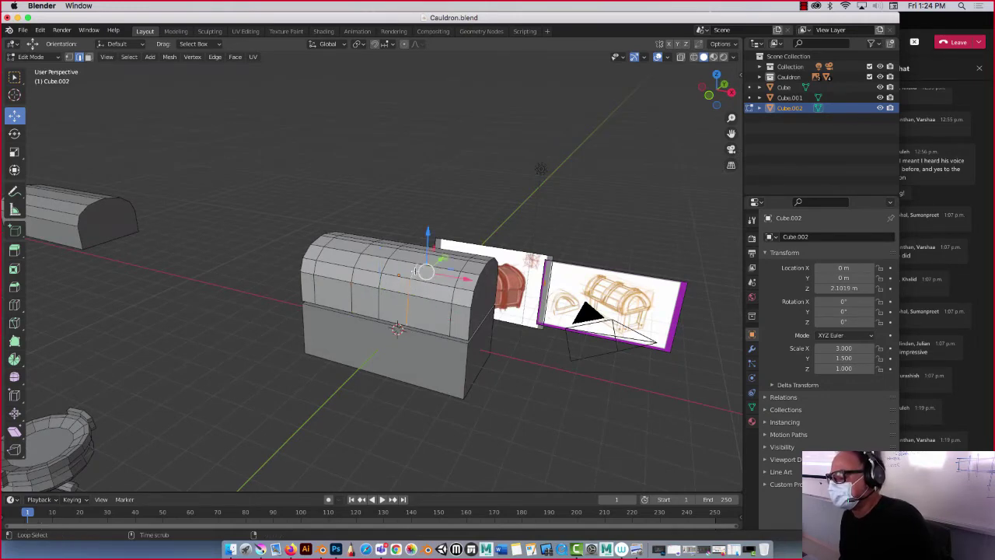
pyautogui.moveTo(459, 276); pyautogui.dragTo(440, 273)
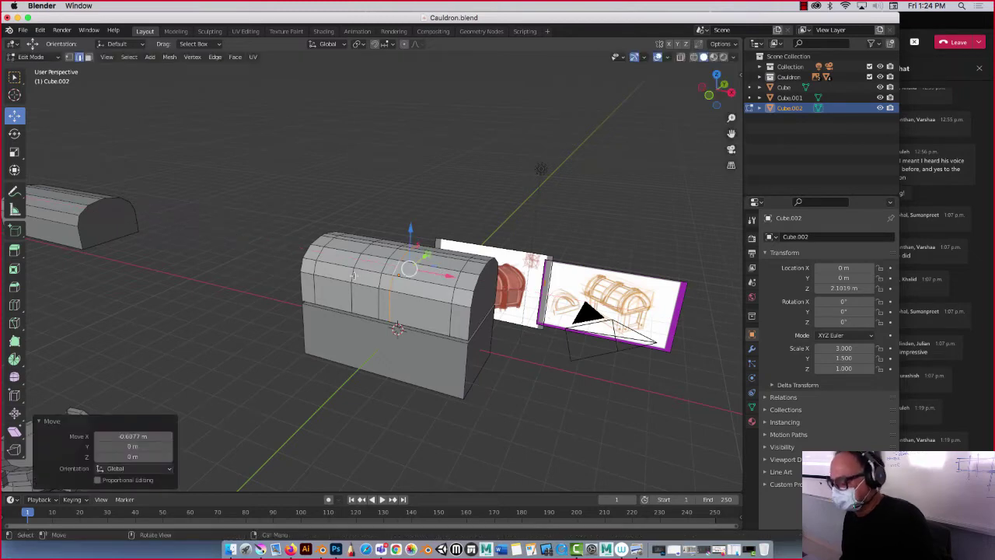
pyautogui.press('g')
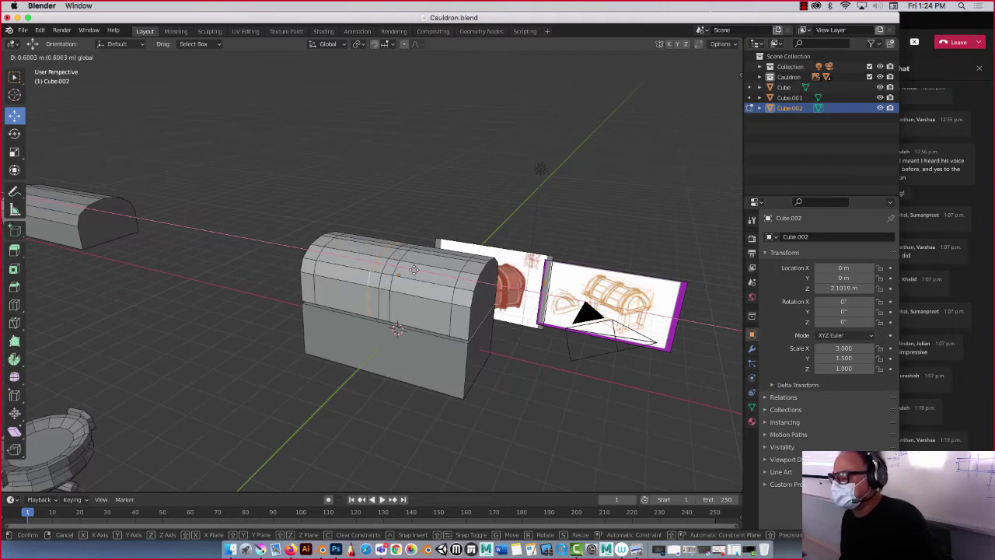
pyautogui.click(413, 269)
pyautogui.moveTo(410, 273); pyautogui.dragTo(403, 302, button='middle')
pyautogui.press('KP_1')
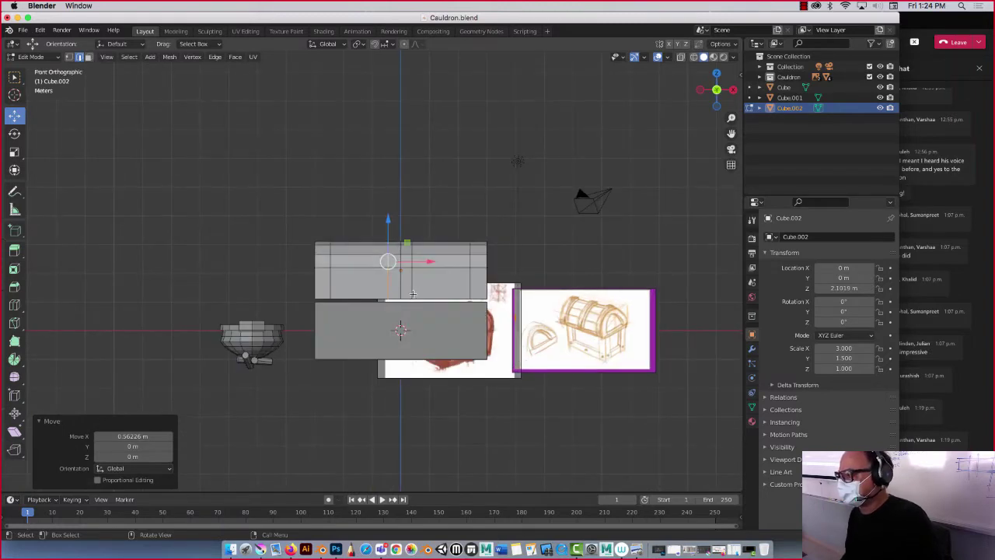
# - Nudge another lid edge loop 0.018962 m along X, checking it from the Back and Front views
pyautogui.click(412, 289)
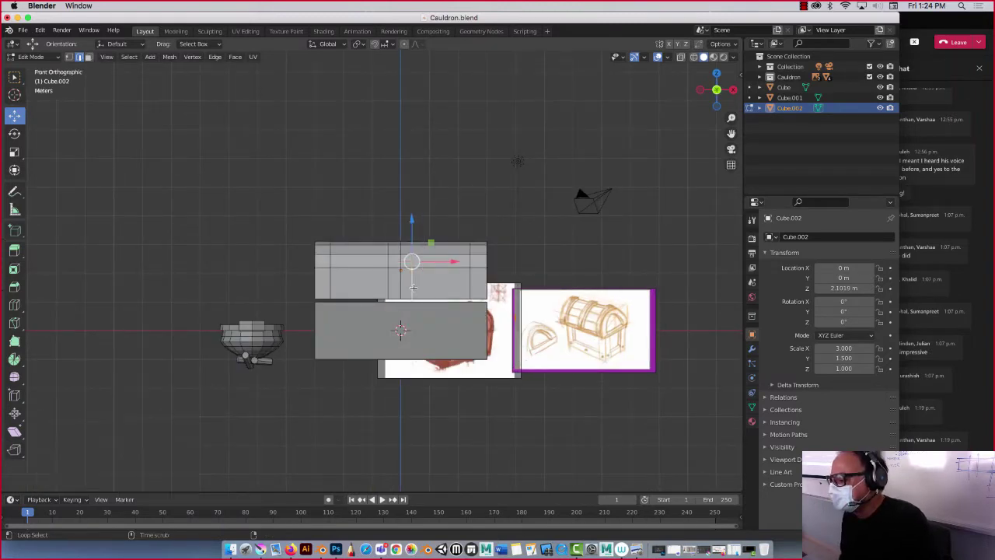
pyautogui.moveTo(433, 261); pyautogui.dragTo(438, 261)
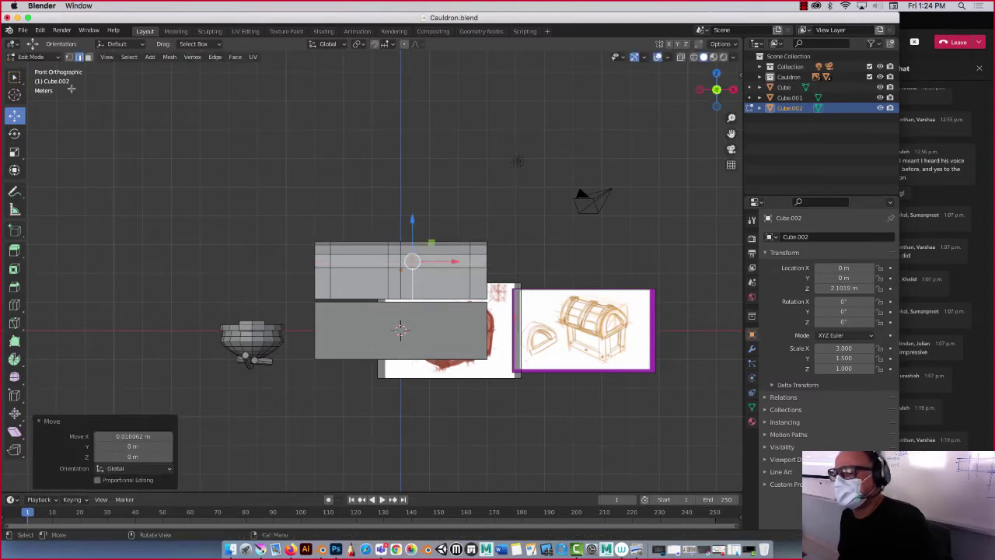
pyautogui.click(107, 57)
pyautogui.moveTo(117, 177)
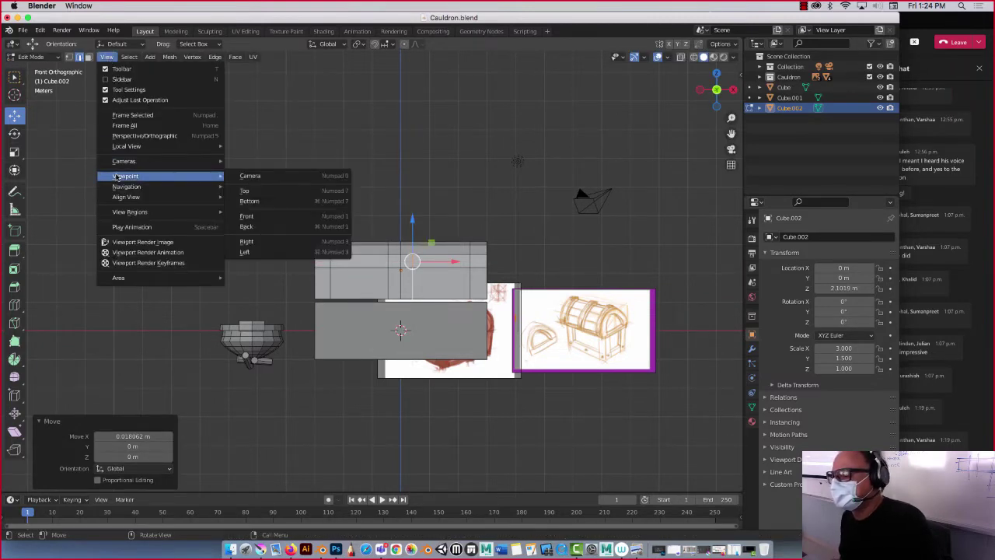
pyautogui.click(259, 227)
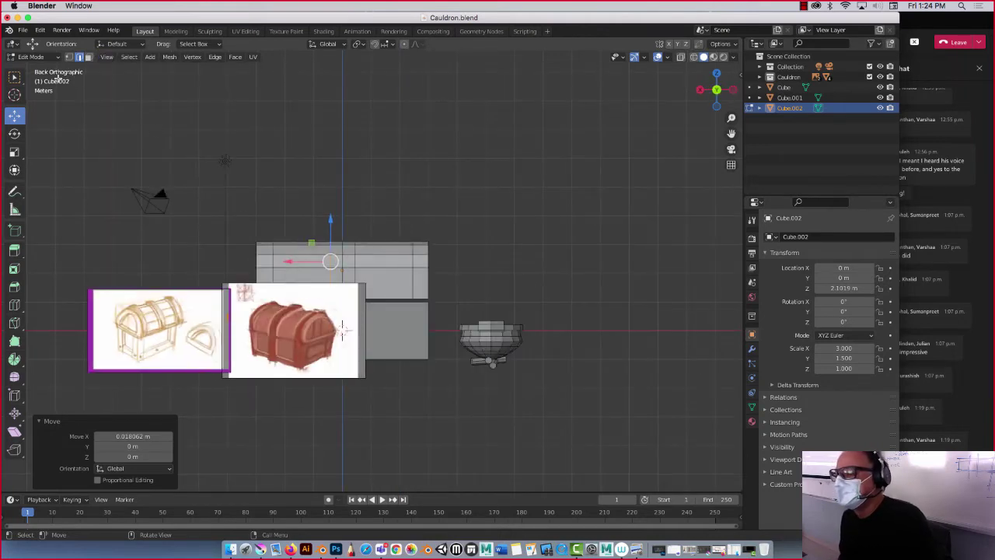
pyautogui.click(107, 58)
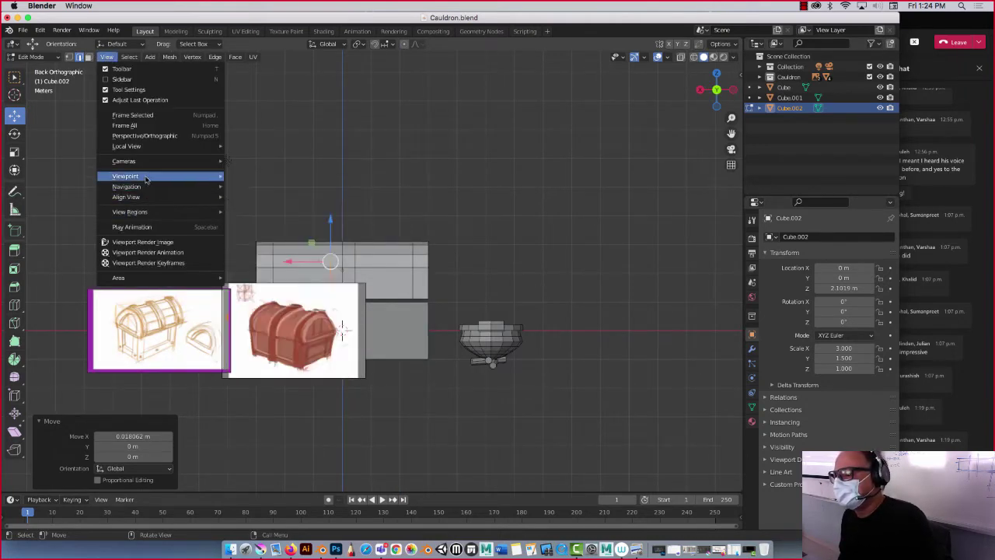
pyautogui.moveTo(145, 179)
pyautogui.click(279, 217)
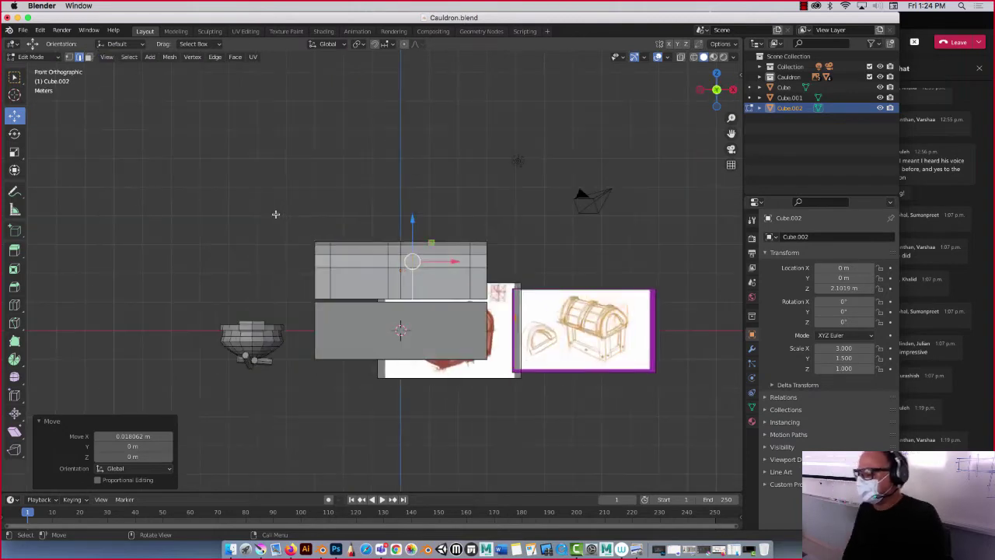
pyautogui.scroll(2, 365, 194)
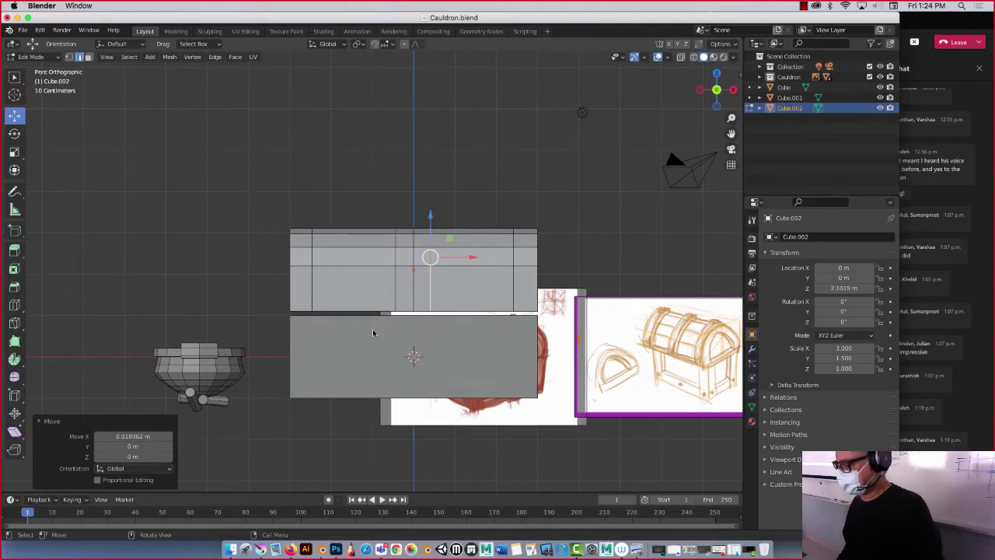
# - Add an edge loop around the lower Cube and slide it to a 0.570 factor to match the lid banding
pyautogui.press('Tab')
pyautogui.click(345, 349)
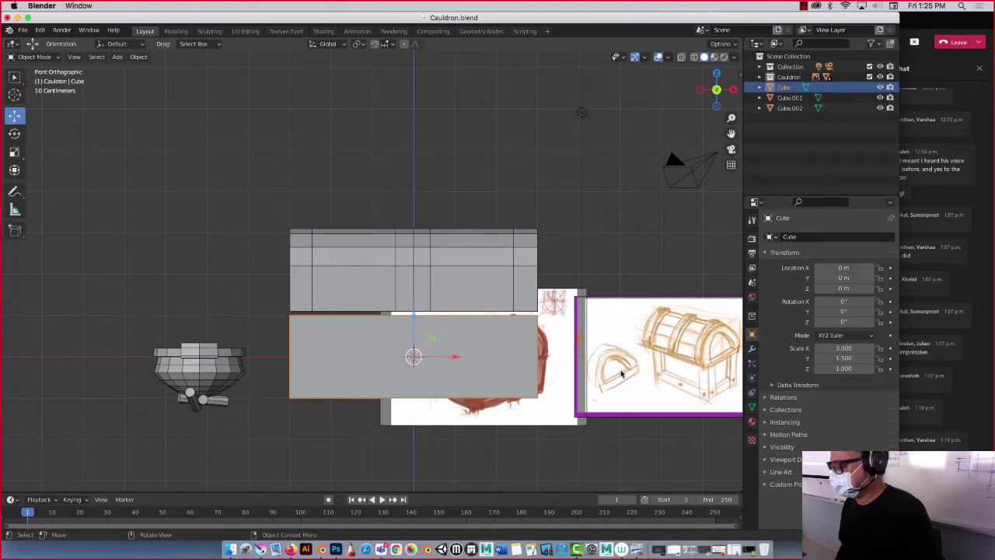
pyautogui.press('Tab')
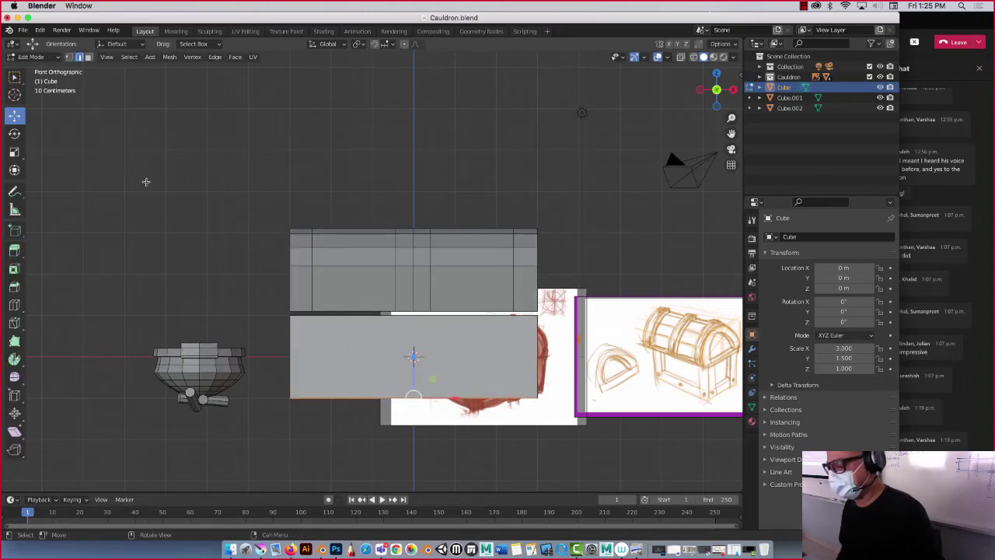
pyautogui.click(14, 305)
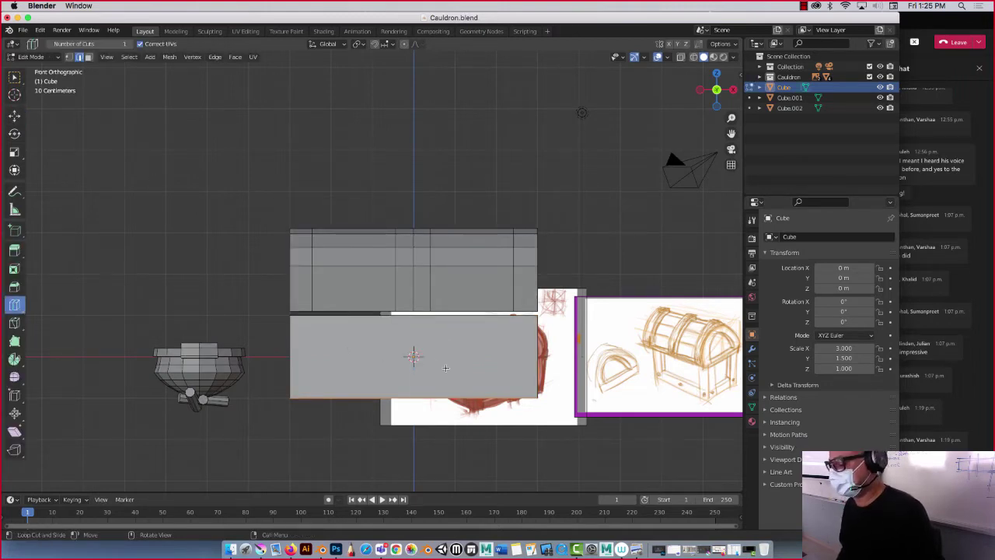
pyautogui.moveTo(298, 352); pyautogui.dragTo(284, 374)
pyautogui.moveTo(286, 375); pyautogui.dragTo(233, 342, button='middle')
pyautogui.click(15, 116)
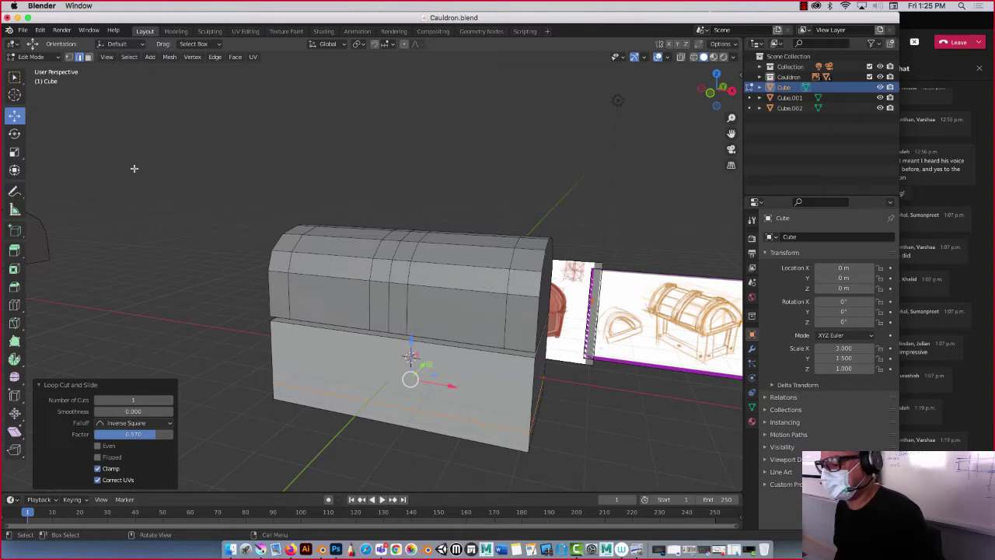
# - Add a new cube and move it along Y toward a front corner of the chest
pyautogui.press('Tab')
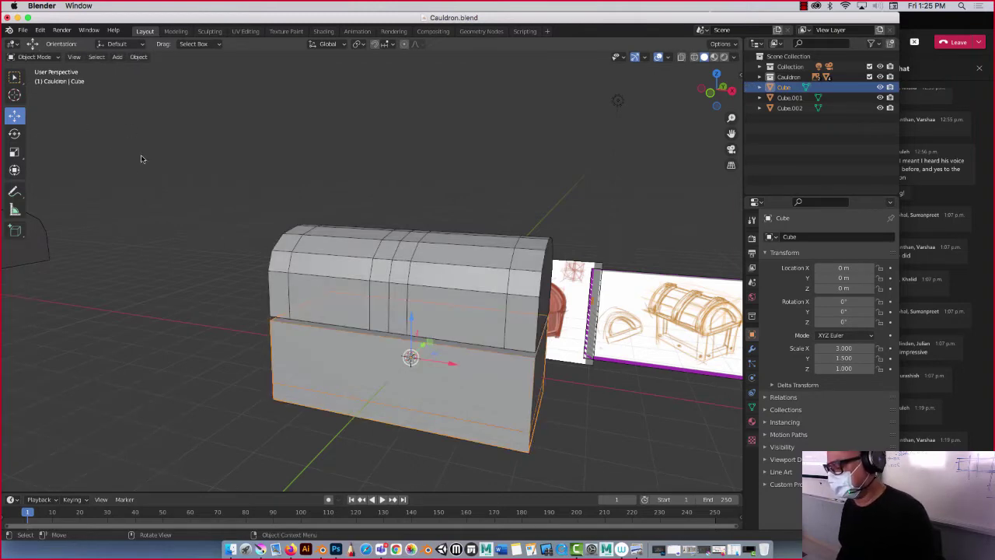
pyautogui.scroll(-3, 367, 301)
pyautogui.hscroll(5, 369, 299)
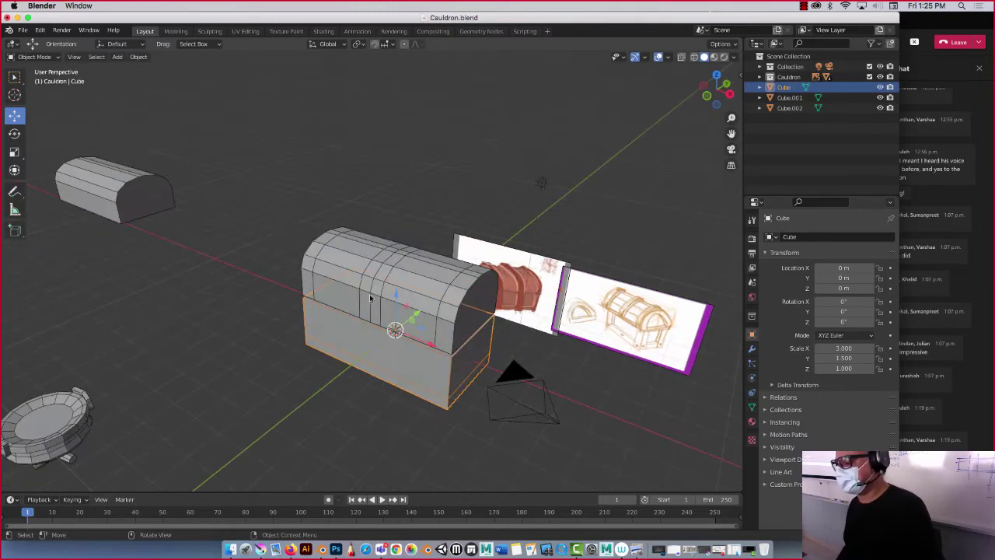
pyautogui.click(116, 58)
pyautogui.moveTo(129, 68)
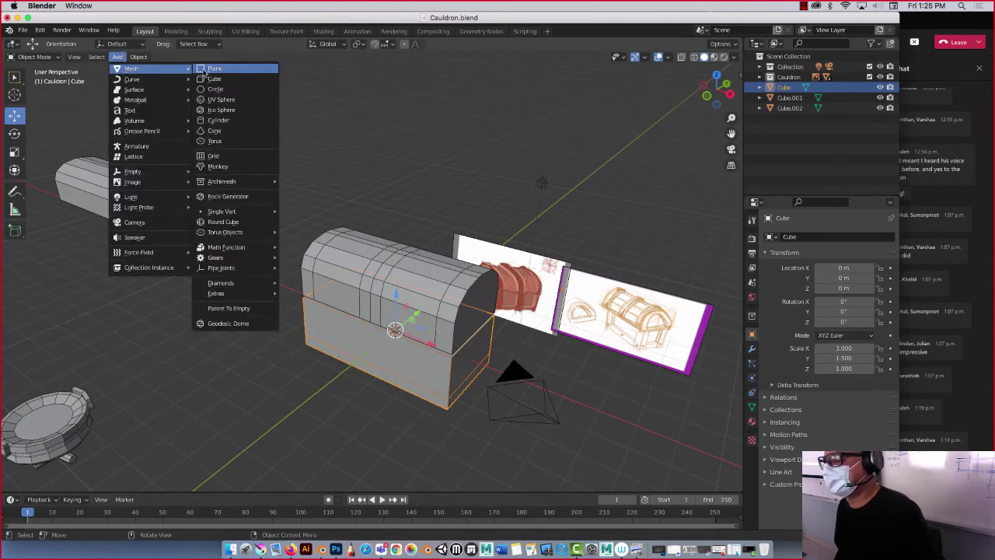
pyautogui.click(208, 79)
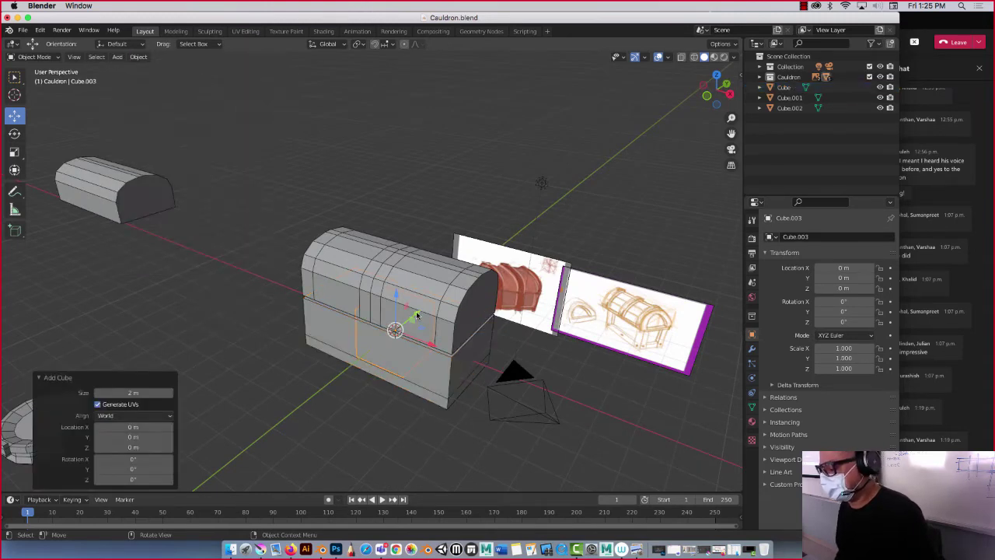
pyautogui.press('g')
pyautogui.press('y')
pyautogui.click(391, 342)
pyautogui.press('g')
pyautogui.click(345, 334)
# - Scale the cube to 0.5 and lower it along Z under the chest as a corner foot
pyautogui.moveTo(223, 334); pyautogui.dragTo(264, 320, button='middle')
pyautogui.write('s.5')
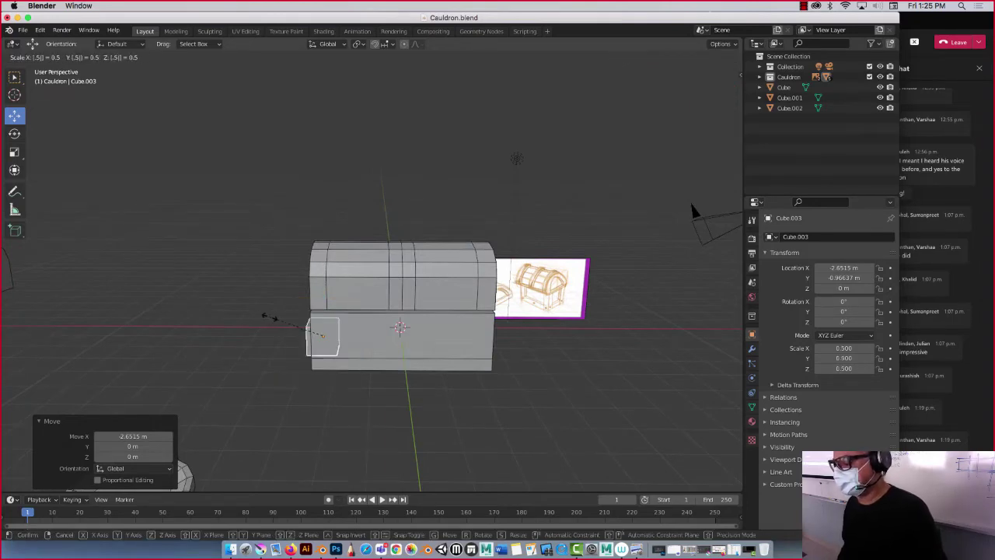
pyautogui.press('Return')
pyautogui.moveTo(314, 308); pyautogui.dragTo(331, 348, button='middle')
pyautogui.press('g')
pyautogui.click(380, 333)
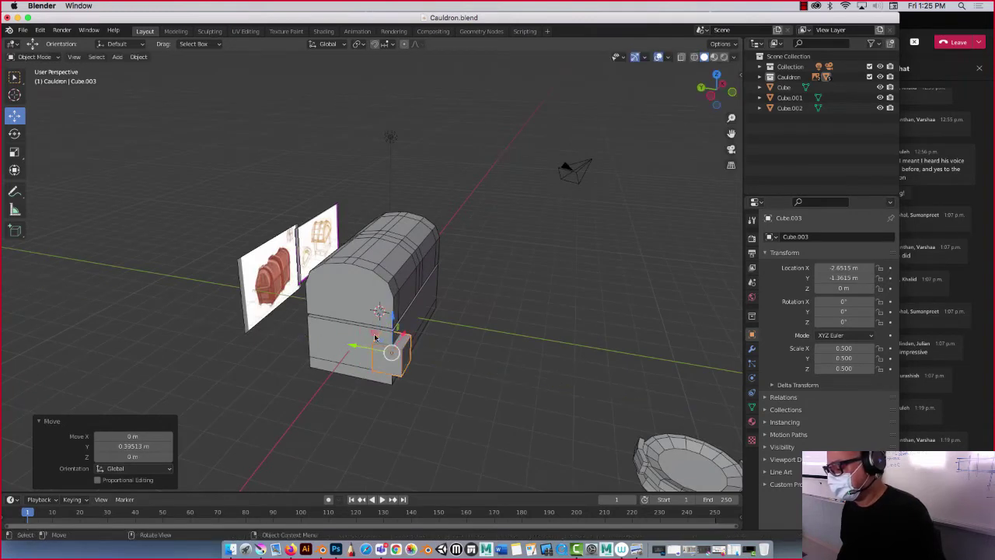
pyautogui.press('g')
pyautogui.press('z')
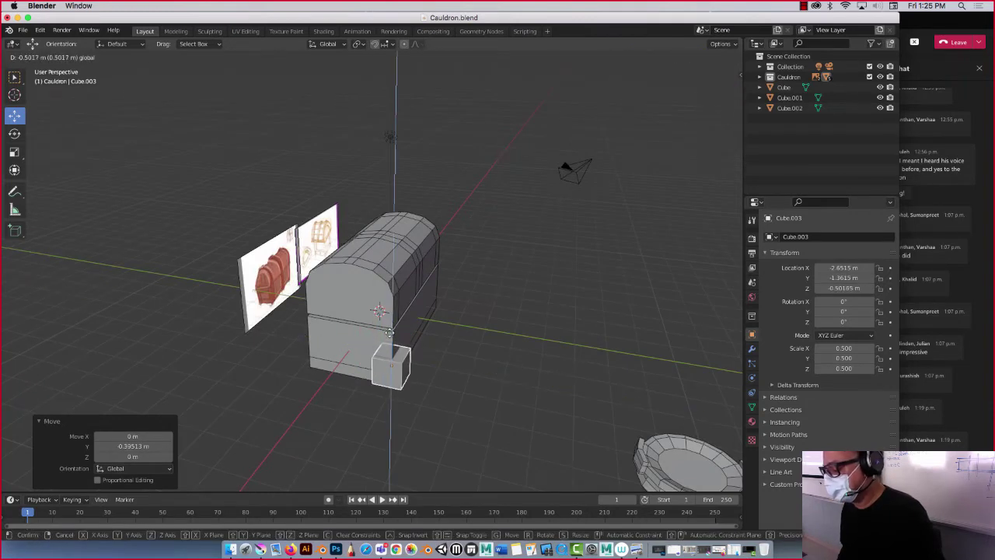
pyautogui.click(389, 336)
pyautogui.moveTo(388, 336); pyautogui.dragTo(357, 362, button='middle')
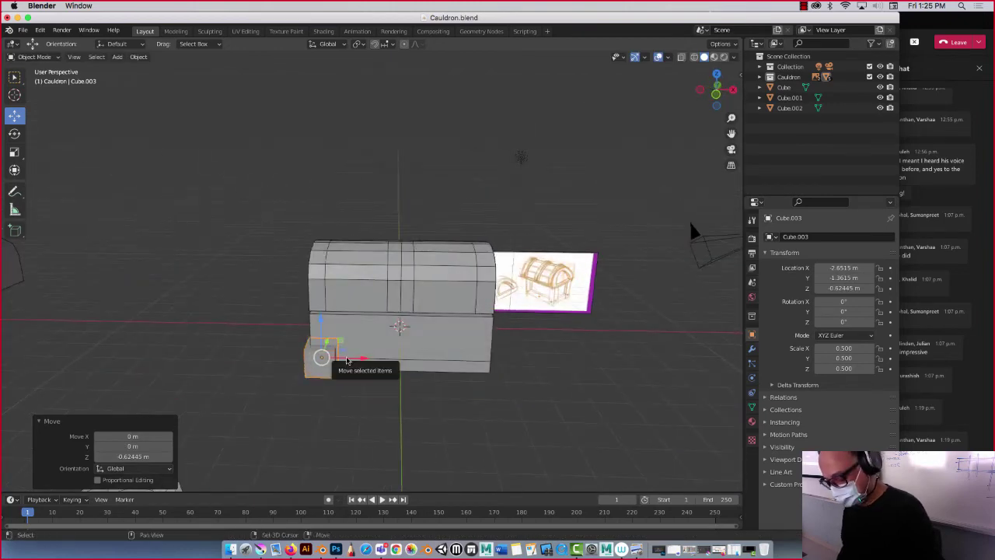
# - Copy the foot along X to the opposite front corner, then duplicate the right foot again
pyautogui.hotkey('shift', 'd')
pyautogui.press('x')
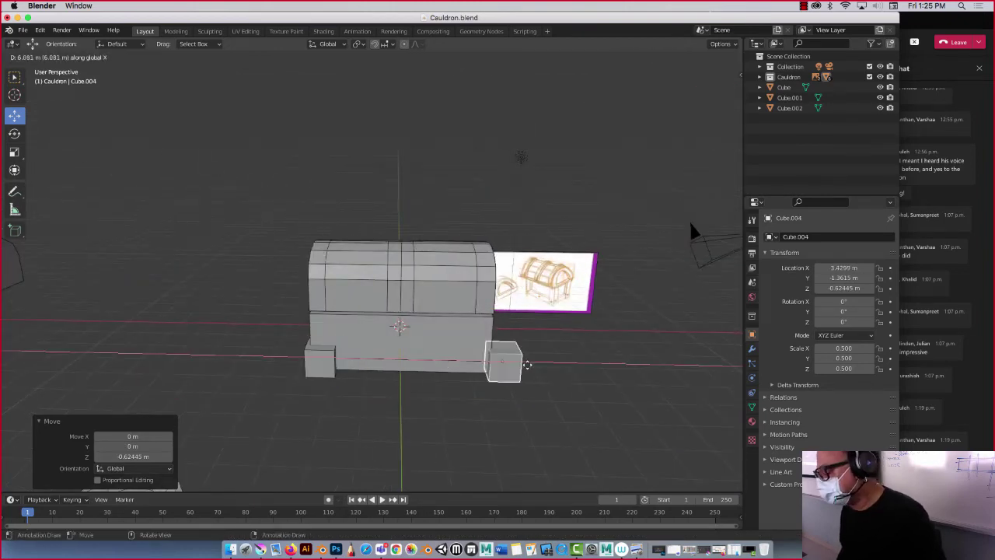
pyautogui.click(510, 370)
pyautogui.moveTo(514, 373); pyautogui.dragTo(574, 382, button='middle')
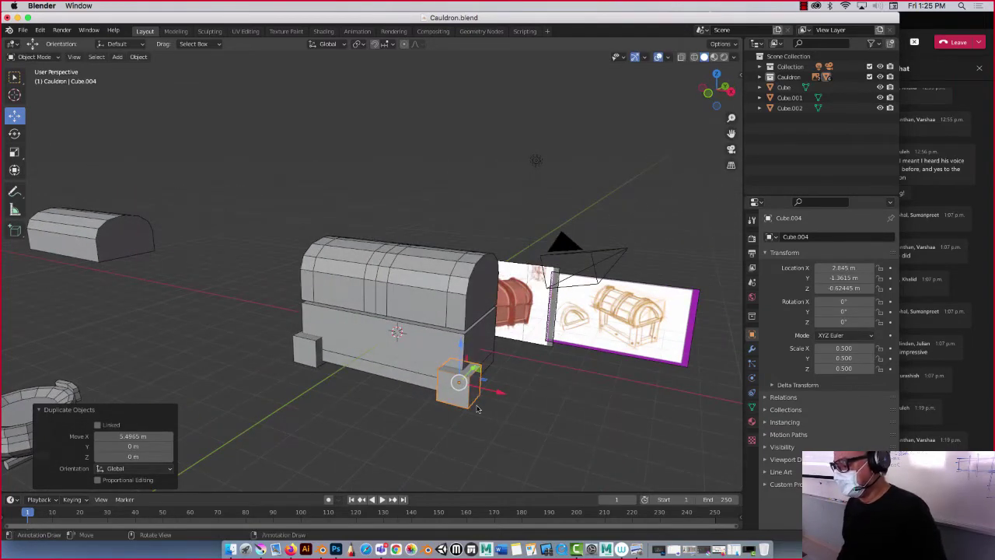
pyautogui.click(469, 405)
pyautogui.click(469, 403)
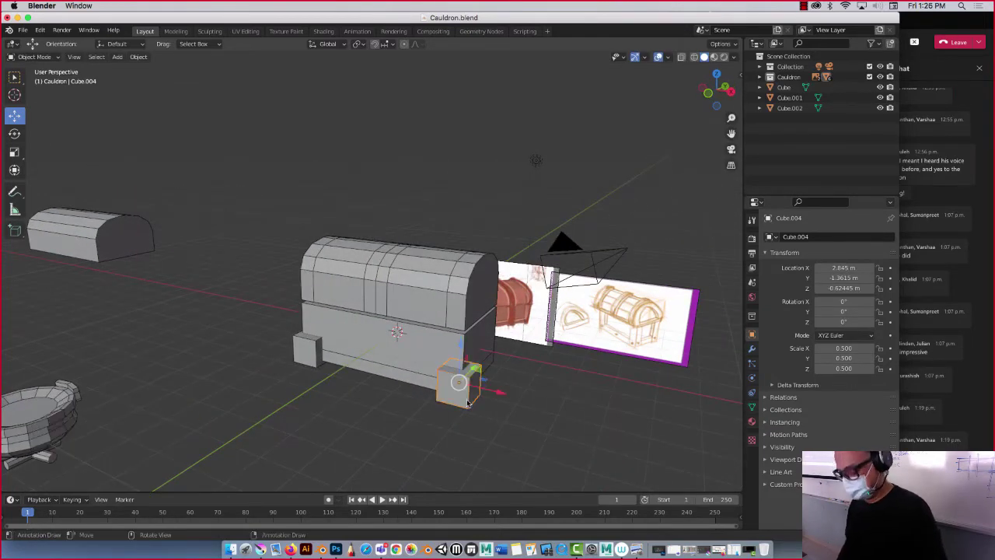
pyautogui.hotkey('shift', 'd')
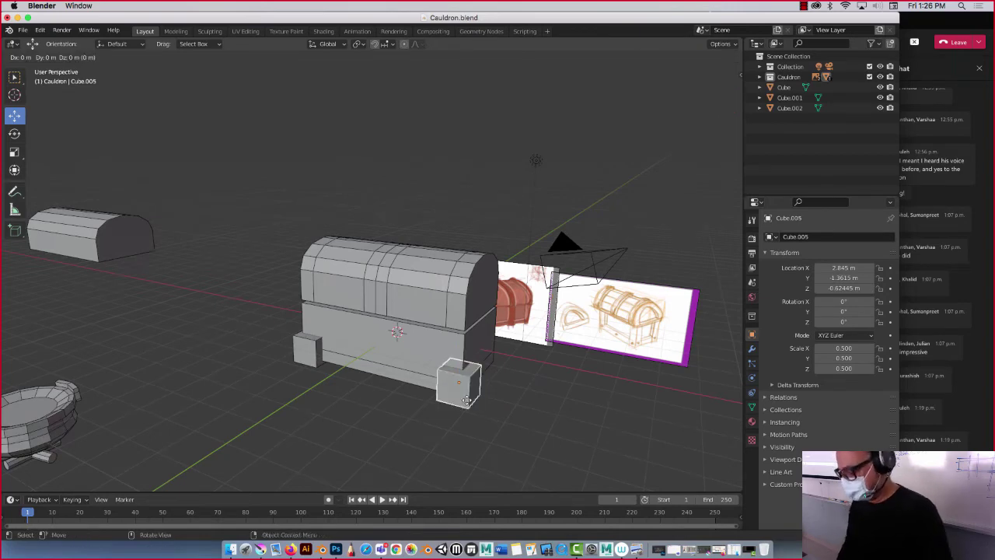
# - Place the copy at the front centre and stretch it along X and Y into a wide slab
pyautogui.press('x')
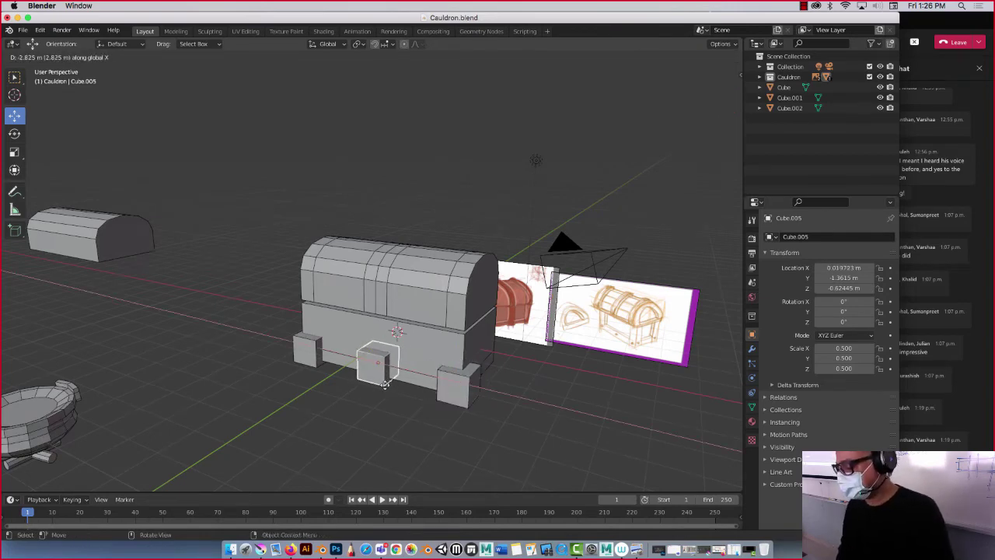
pyautogui.click(384, 387)
pyautogui.click(14, 152)
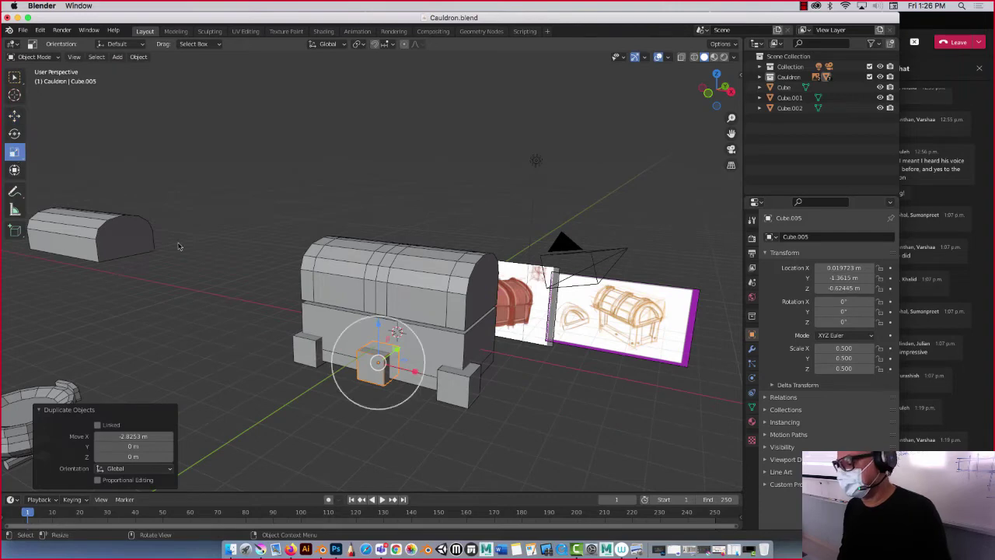
pyautogui.moveTo(379, 325); pyautogui.dragTo(374, 352)
pyautogui.moveTo(416, 378); pyautogui.dragTo(622, 397)
pyautogui.moveTo(622, 397); pyautogui.dragTo(402, 368, button='middle')
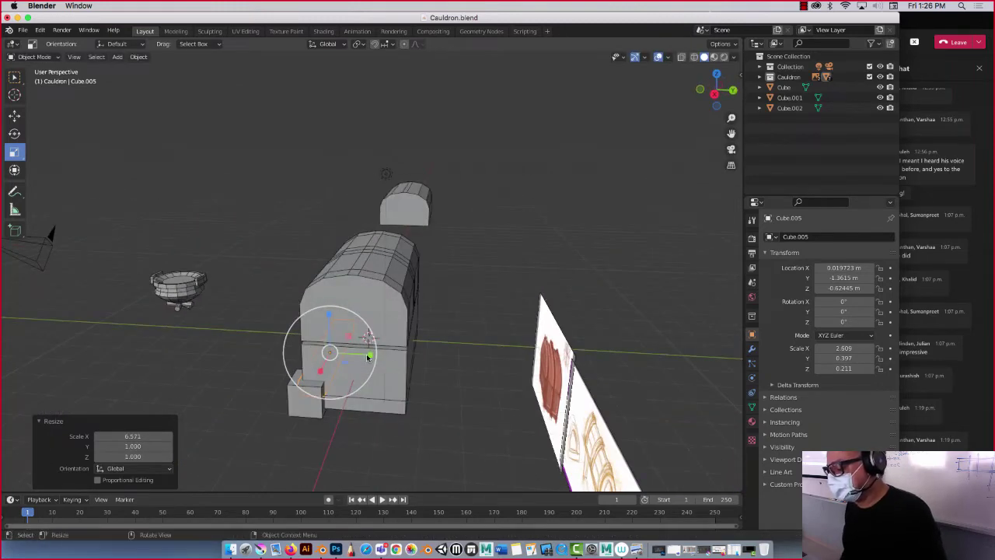
pyautogui.moveTo(364, 349); pyautogui.dragTo(503, 362)
# - Centre the slab front-to-back and sink it to Z −0.8418 m beneath the chest base
pyautogui.click(15, 116)
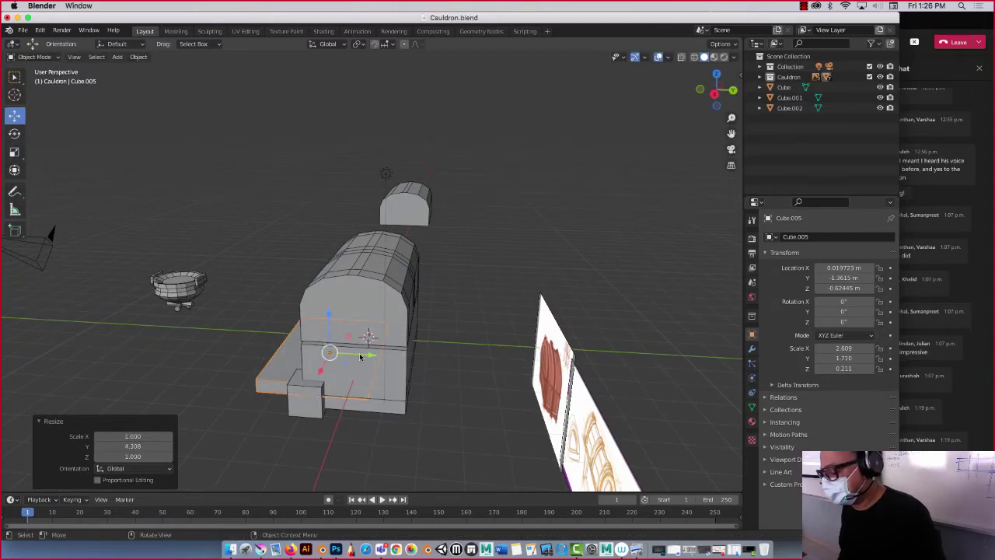
pyautogui.moveTo(359, 356); pyautogui.dragTo(387, 375)
pyautogui.hscroll(10, 386, 375)
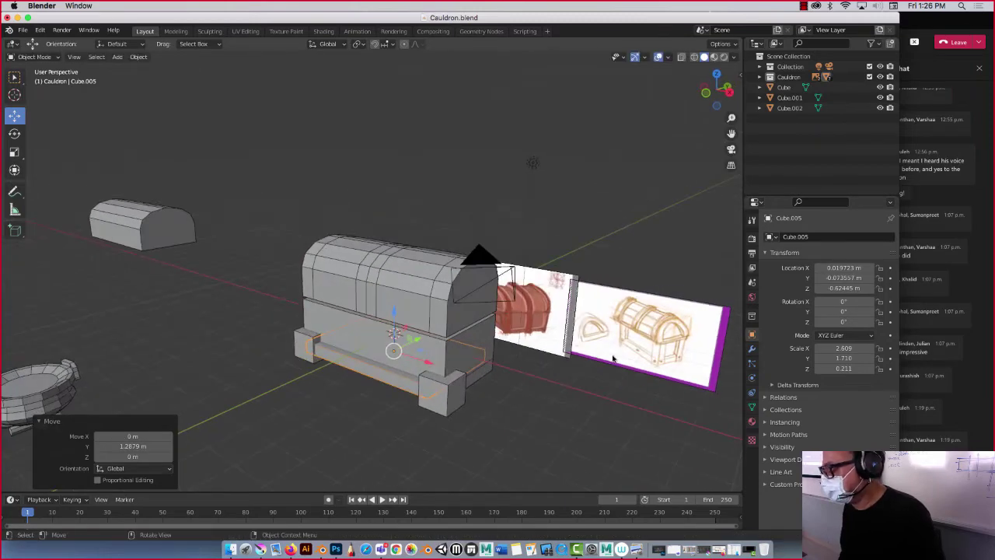
pyautogui.moveTo(392, 317); pyautogui.dragTo(391, 320)
pyautogui.scroll(10, 480, 305)
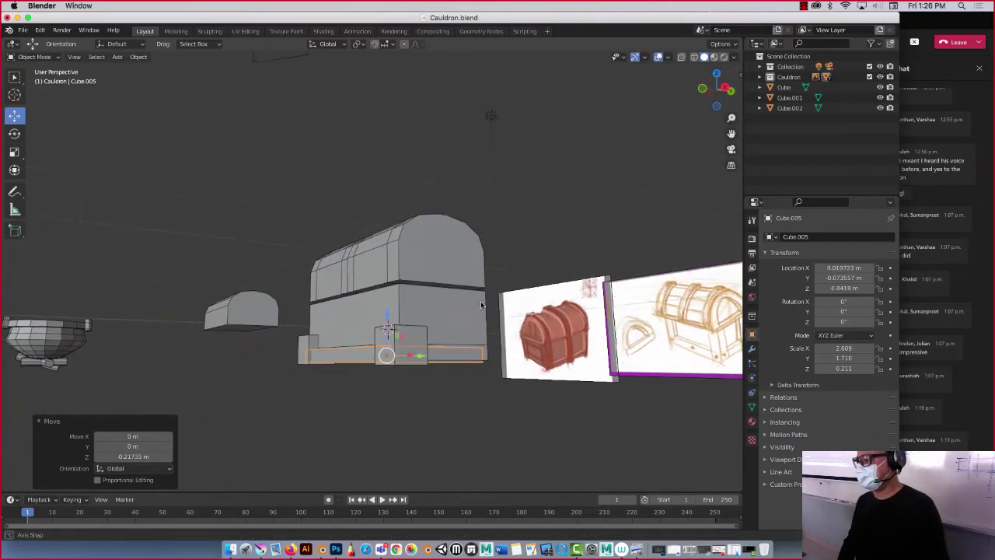
pyautogui.hscroll(-10, 480, 304)
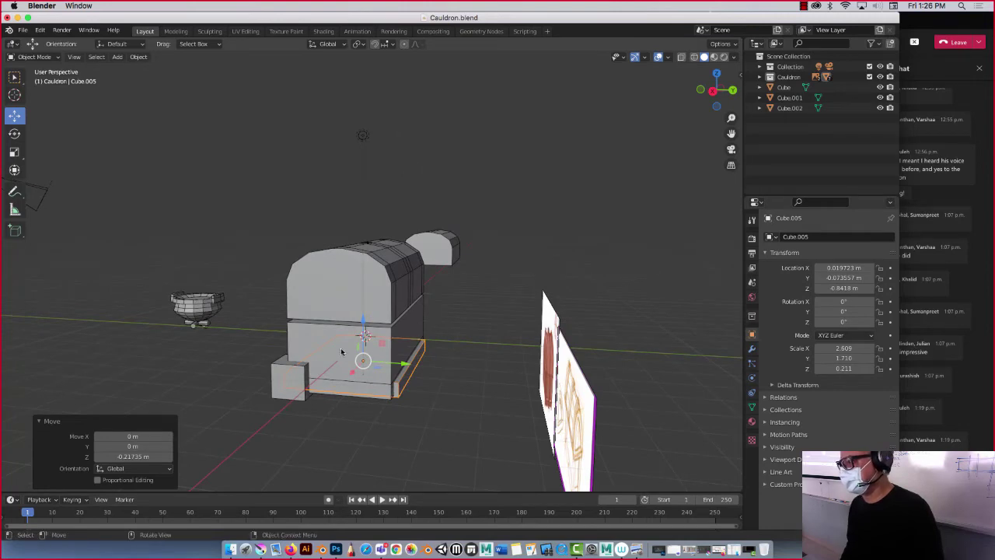
pyautogui.moveTo(341, 352); pyautogui.dragTo(333, 356, button='middle')
# - Duplicate the two front feet along Y to the back corners
pyautogui.click(308, 330)
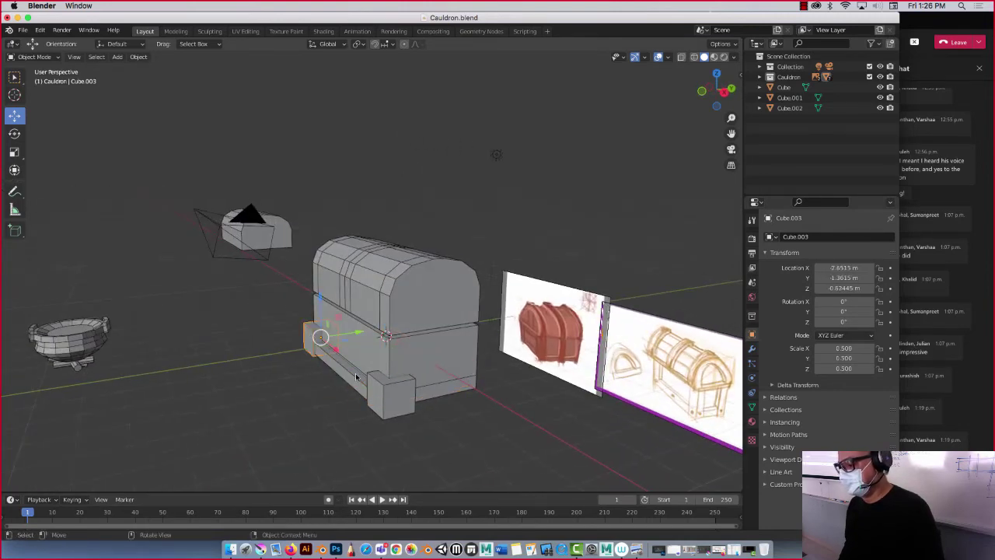
pyautogui.keyDown('shift'); pyautogui.click(387, 396); pyautogui.keyUp('shift')
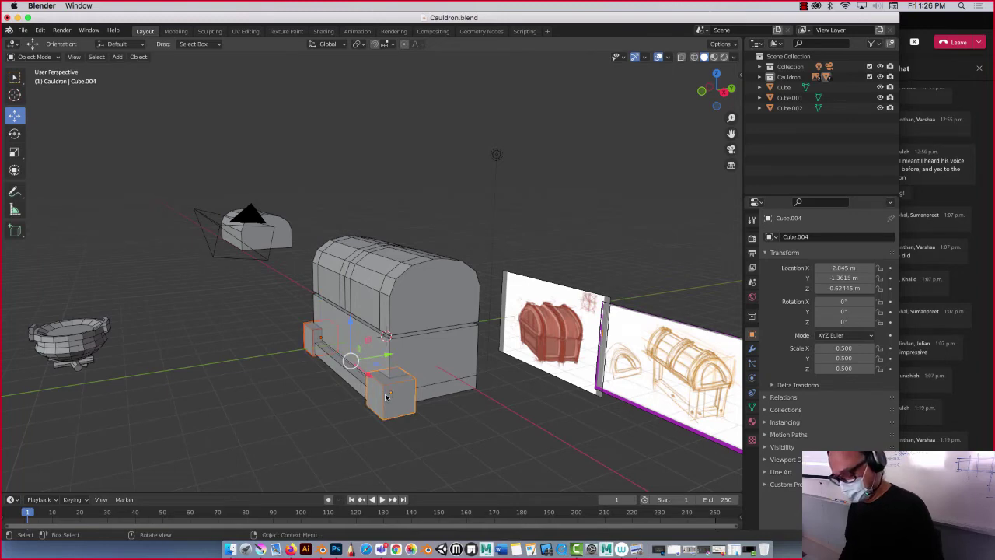
pyautogui.hotkey('shift', 'd')
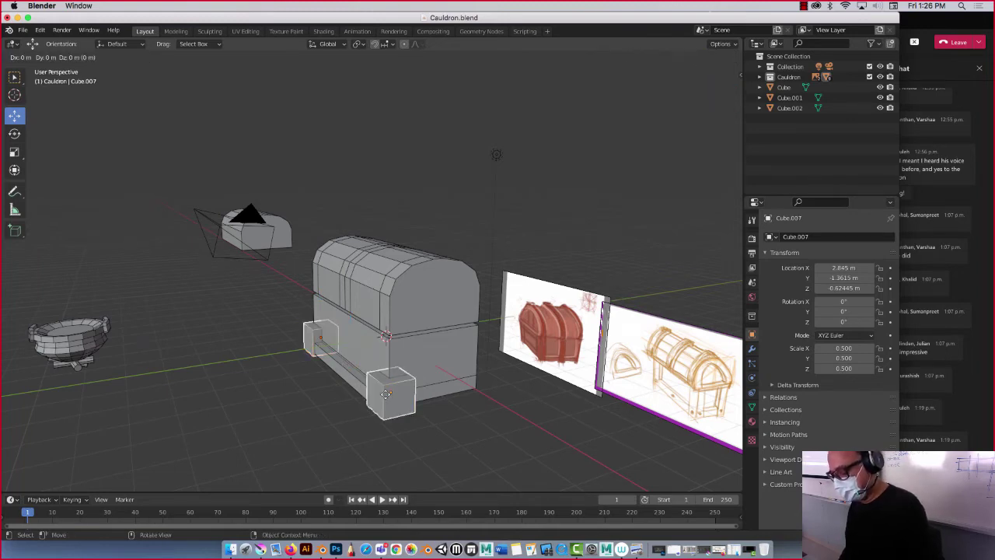
pyautogui.press('y')
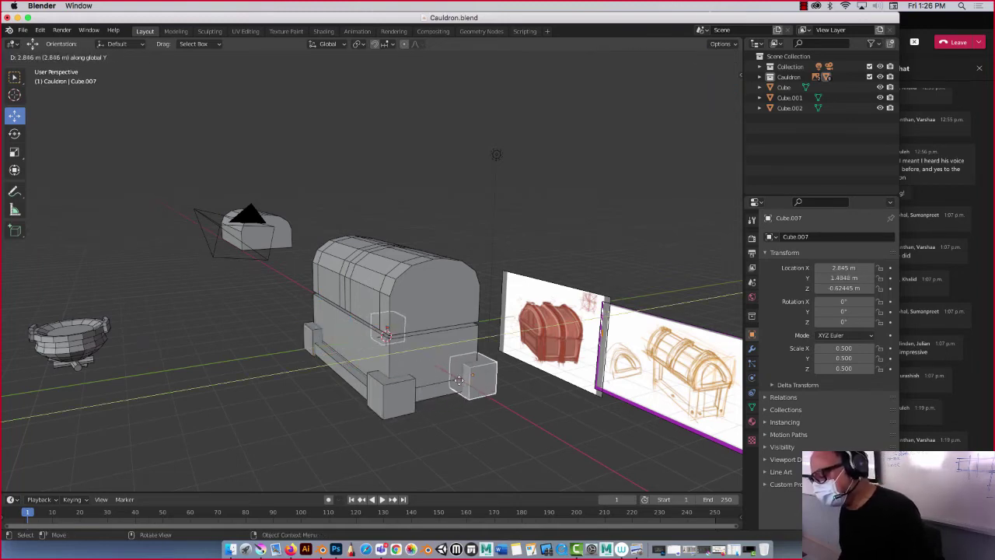
pyautogui.click(459, 381)
# - Duplicate all four corner blocks upward along Z to near the top of the base
pyautogui.hscroll(-10, 234, 346)
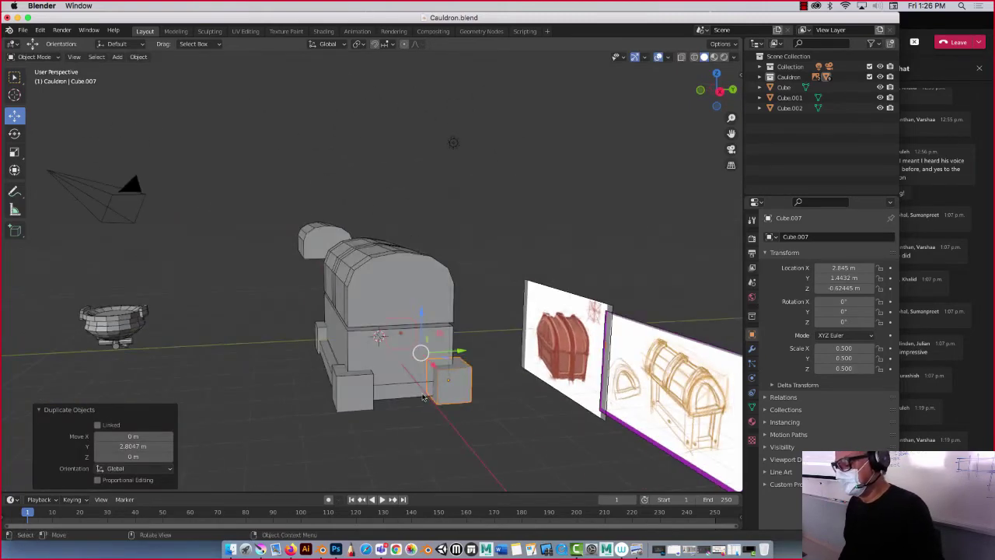
pyautogui.keyDown('shift'); pyautogui.click(350, 397); pyautogui.keyUp('shift')
pyautogui.keyDown('shift'); pyautogui.click(317, 335); pyautogui.keyUp('shift')
pyautogui.hscroll(-10, 318, 341)
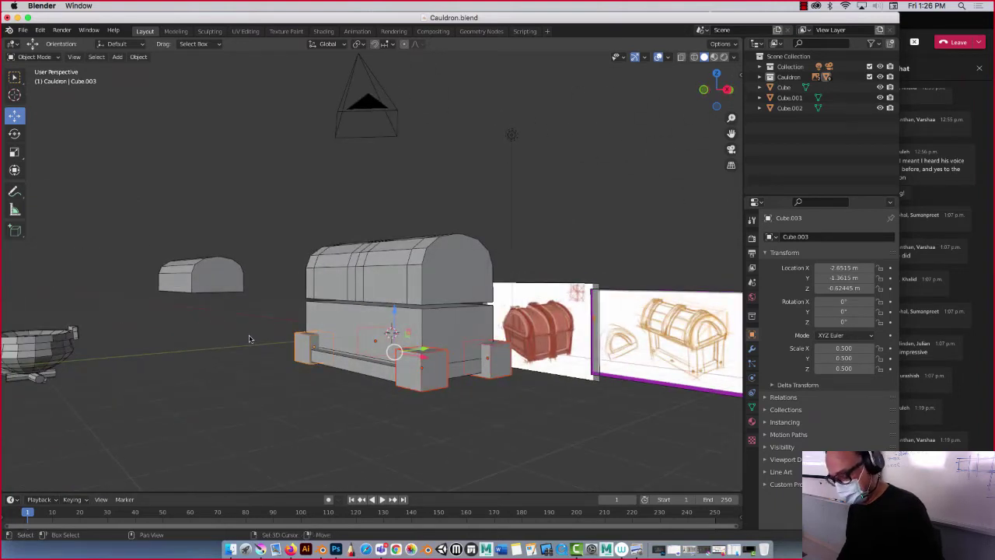
pyautogui.hotkey('shift', 'd')
pyautogui.press('z')
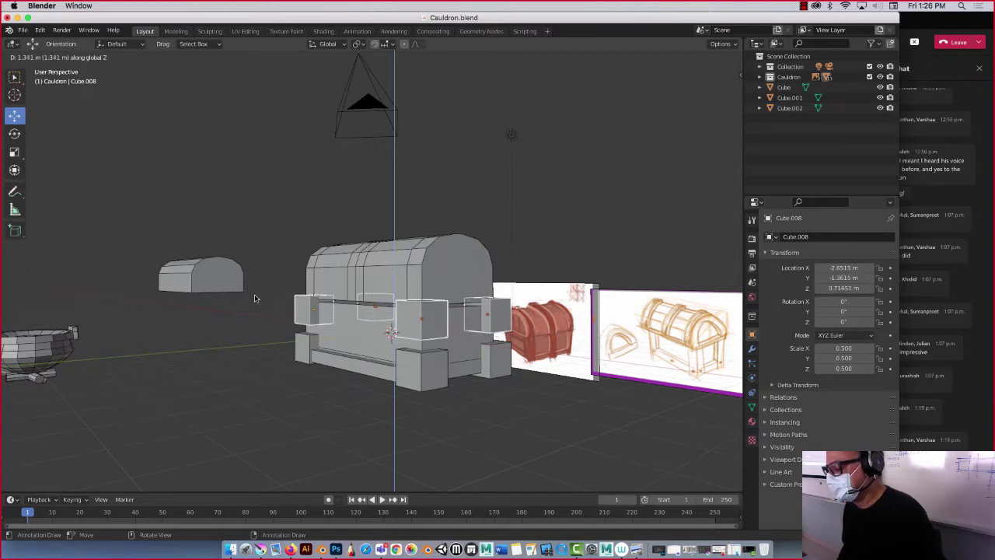
pyautogui.click(257, 299)
pyautogui.moveTo(267, 309)
pyautogui.mouseDown(button='middle')
pyautogui.moveTo(282, 293)
pyautogui.moveTo(326, 287)
pyautogui.moveTo(215, 277)
pyautogui.moveTo(189, 289)
pyautogui.moveTo(270, 292)
pyautogui.mouseUp(button='middle')
# - Copy the bottom trim slab up along Z to the base rim at Z 0.96497 m
pyautogui.click(327, 358)
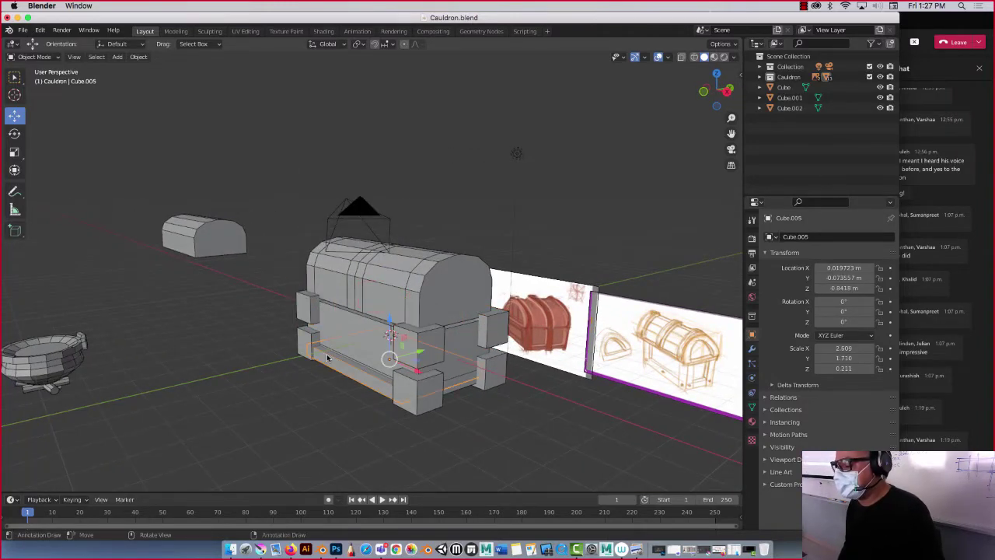
pyautogui.hotkey('shift', 'd')
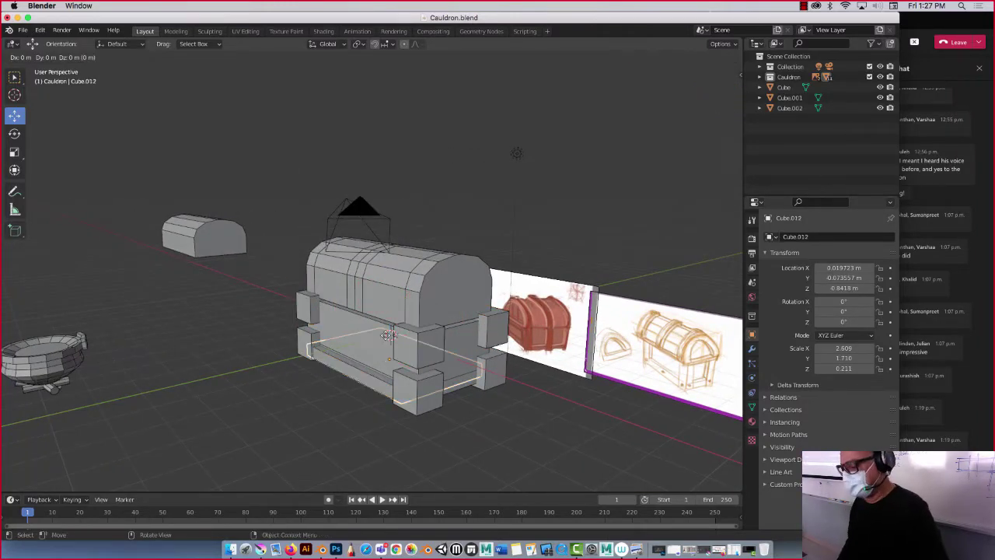
pyautogui.press('z')
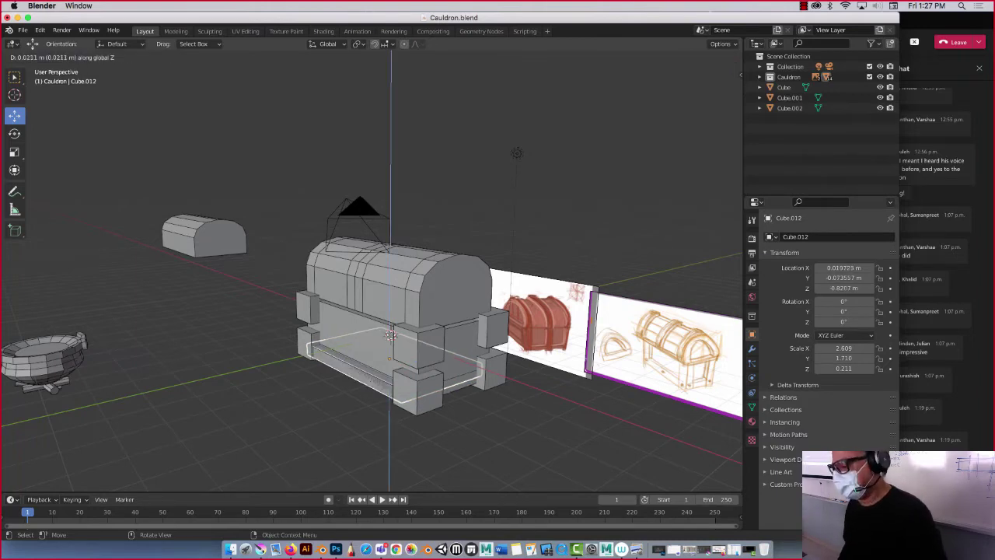
pyautogui.click(390, 286)
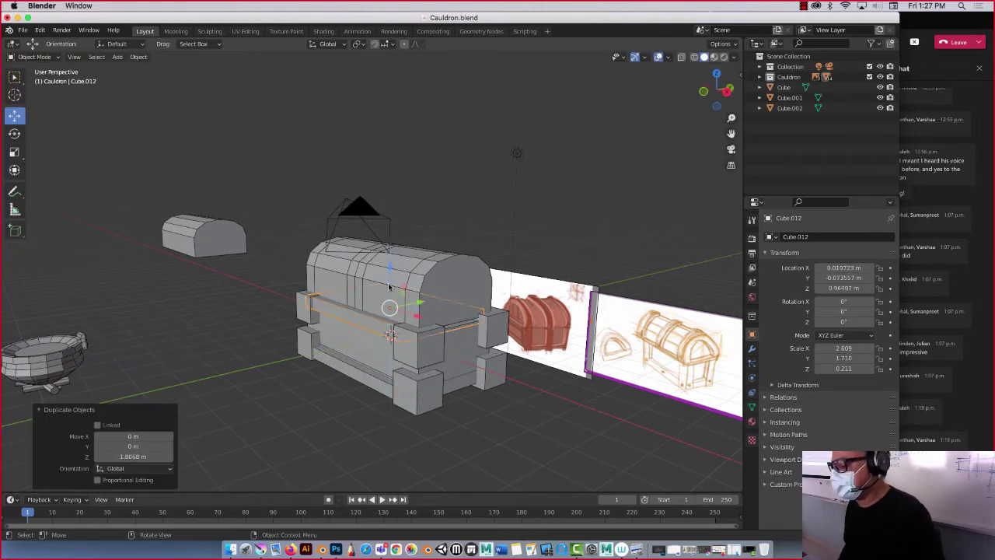
pyautogui.moveTo(256, 292); pyautogui.dragTo(225, 307, button='middle')
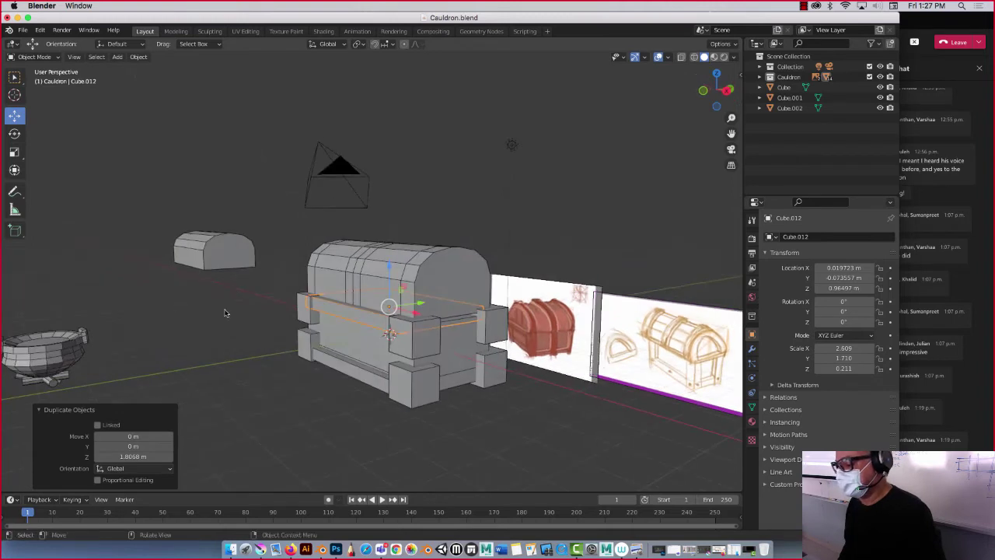
pyautogui.click(222, 308)
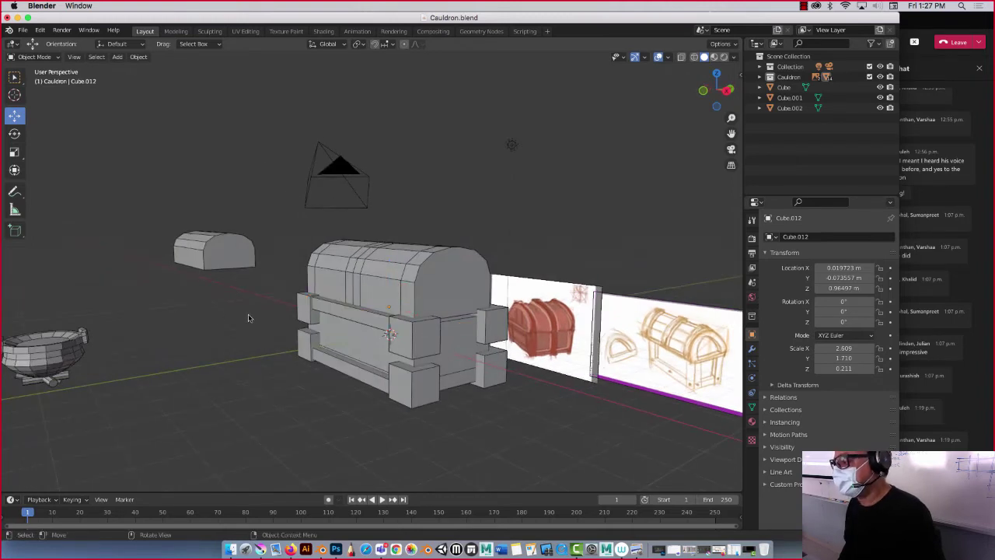
# - Duplicate the front-right foot along X and scale it thin in X, longer in Y, taller in Z
pyautogui.moveTo(248, 317); pyautogui.dragTo(367, 363, button='middle')
pyautogui.click(447, 372)
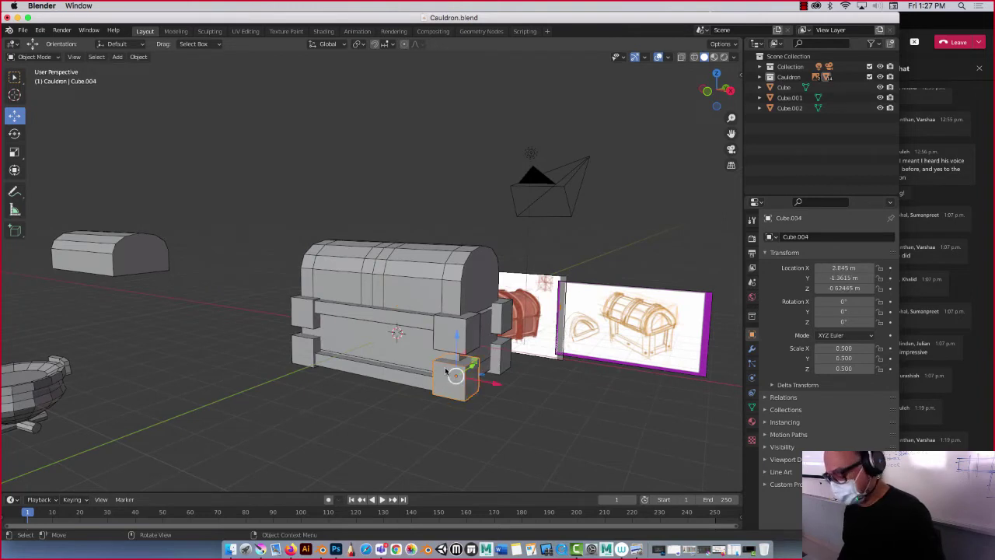
pyautogui.hotkey('shift', 'd')
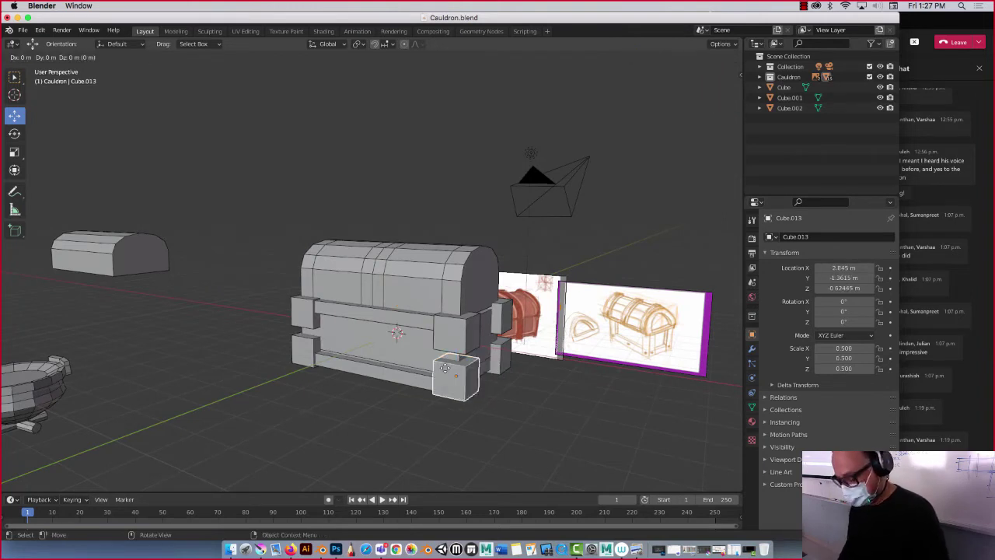
pyautogui.press('x')
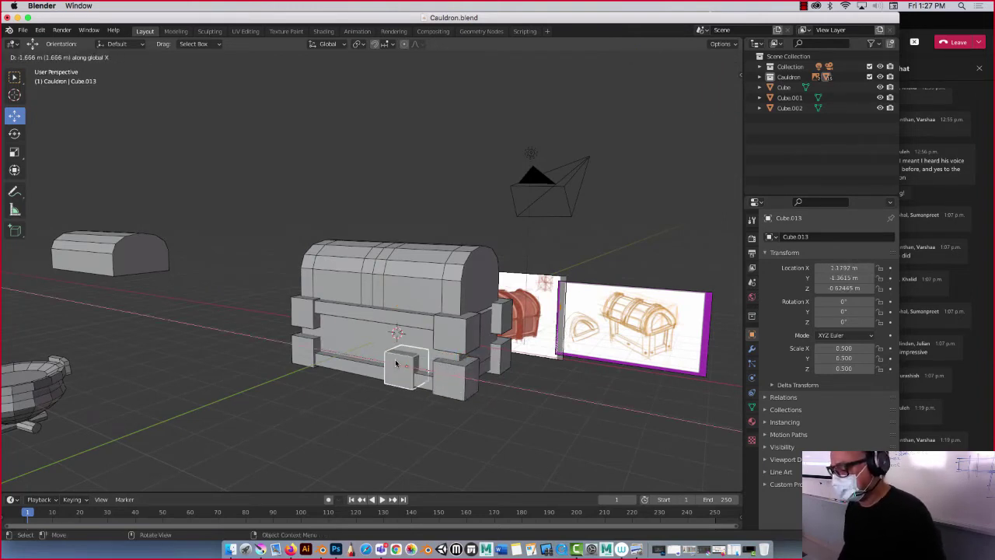
pyautogui.click(397, 364)
pyautogui.click(14, 152)
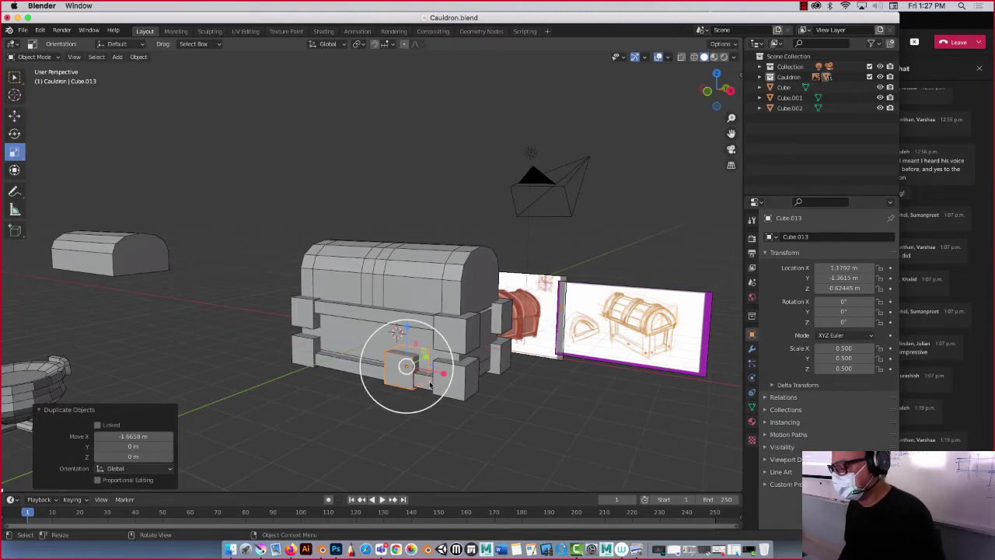
pyautogui.moveTo(447, 377); pyautogui.dragTo(424, 371)
pyautogui.moveTo(424, 372); pyautogui.dragTo(420, 387, button='middle')
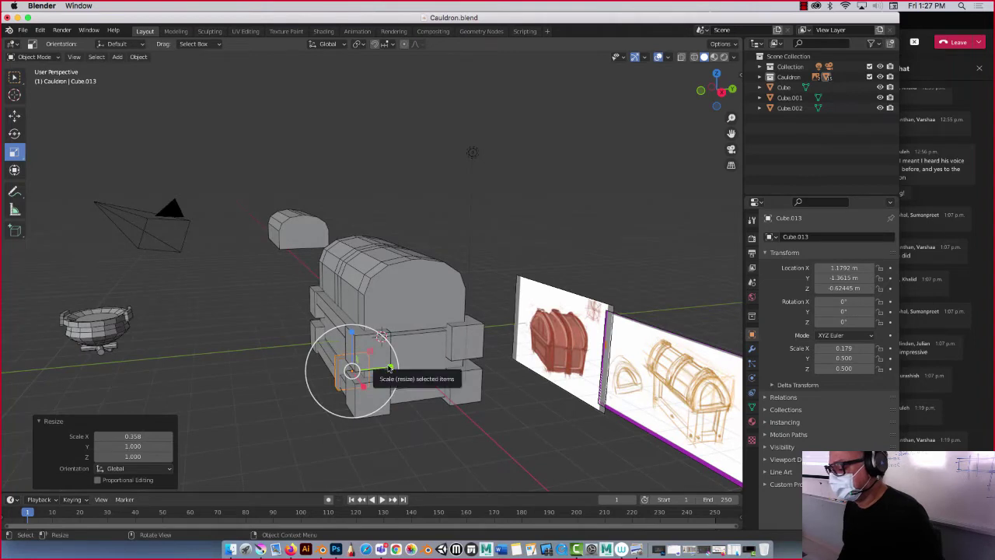
pyautogui.moveTo(389, 367); pyautogui.dragTo(429, 362)
pyautogui.moveTo(347, 336); pyautogui.dragTo(361, 289)
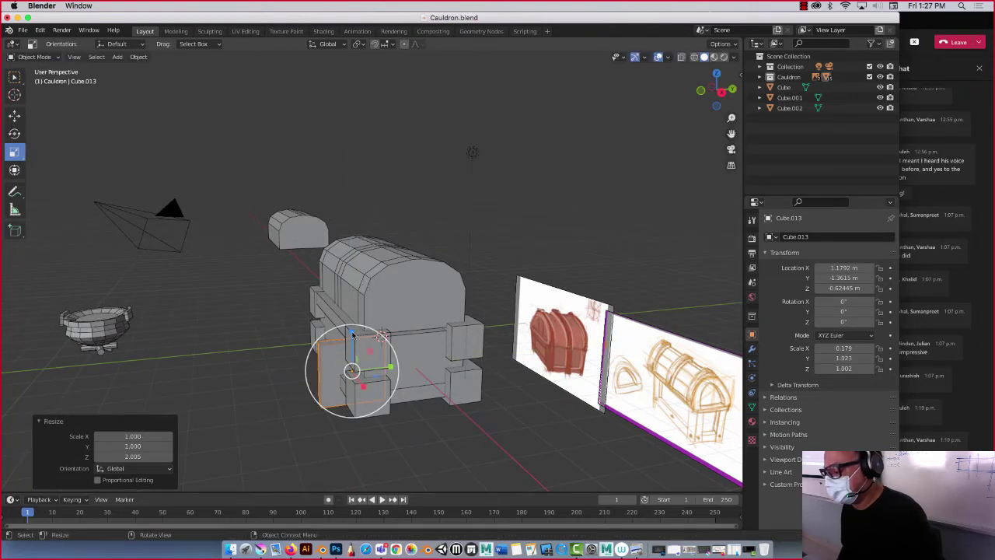
pyautogui.moveTo(351, 335); pyautogui.dragTo(354, 328)
pyautogui.moveTo(367, 376)
pyautogui.mouseDown(button='middle')
pyautogui.moveTo(384, 370)
pyautogui.moveTo(380, 362)
pyautogui.mouseUp(button='middle')
# - Widen the block along Y, move it to the chest's end, and raise it in front view
pyautogui.press('s')
pyautogui.press('y')
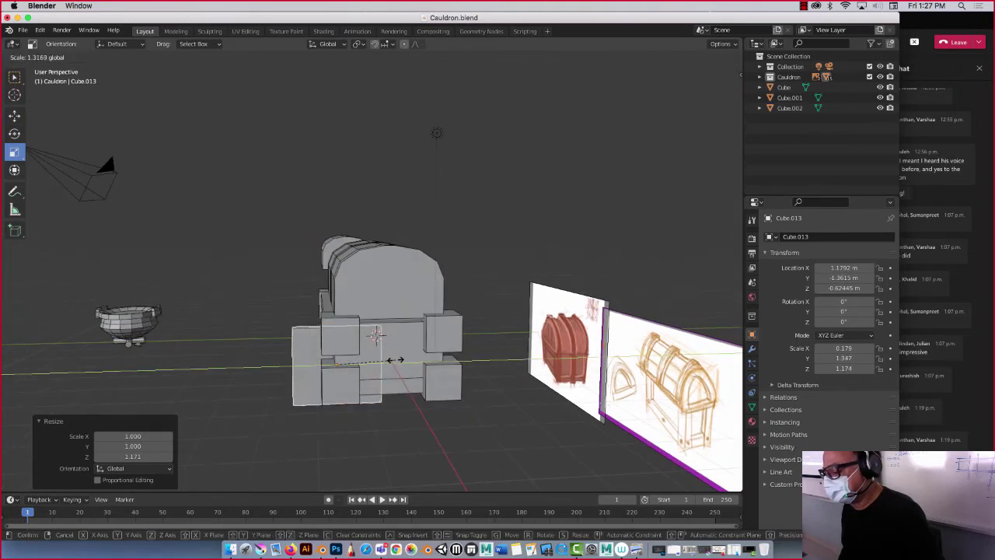
pyautogui.click(398, 361)
pyautogui.click(16, 115)
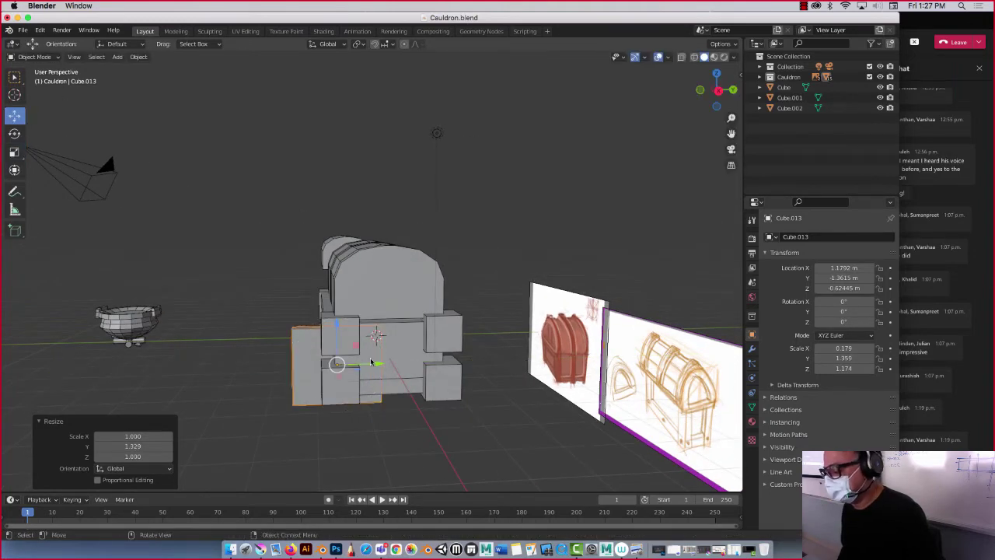
pyautogui.moveTo(372, 363); pyautogui.dragTo(426, 363)
pyautogui.moveTo(366, 342)
pyautogui.mouseDown(button='middle')
pyautogui.moveTo(342, 317)
pyautogui.moveTo(327, 323)
pyautogui.moveTo(360, 332)
pyautogui.mouseUp(button='middle')
pyautogui.moveTo(432, 348); pyautogui.dragTo(521, 347)
pyautogui.press('KP_1')
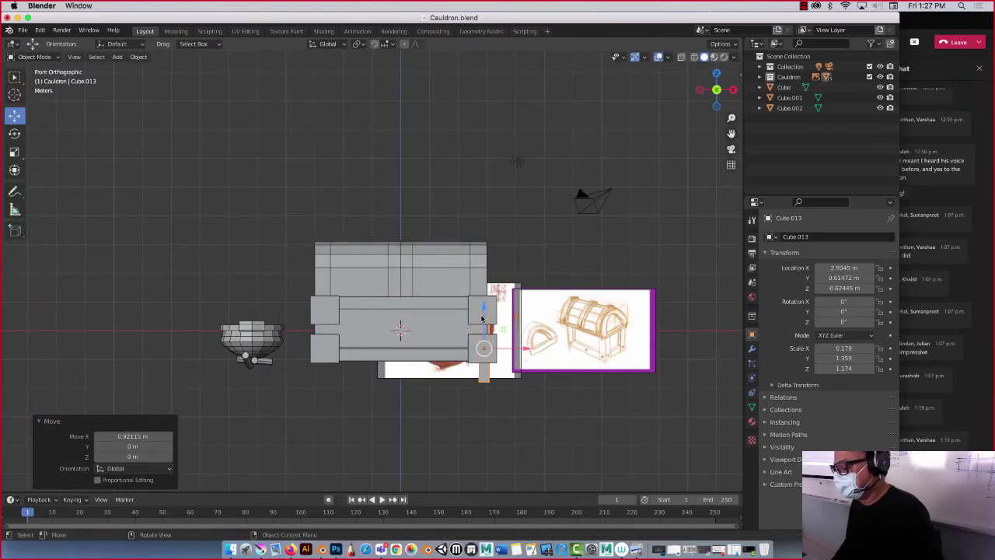
pyautogui.moveTo(483, 311); pyautogui.dragTo(485, 287)
pyautogui.moveTo(484, 288); pyautogui.dragTo(459, 376, button='middle')
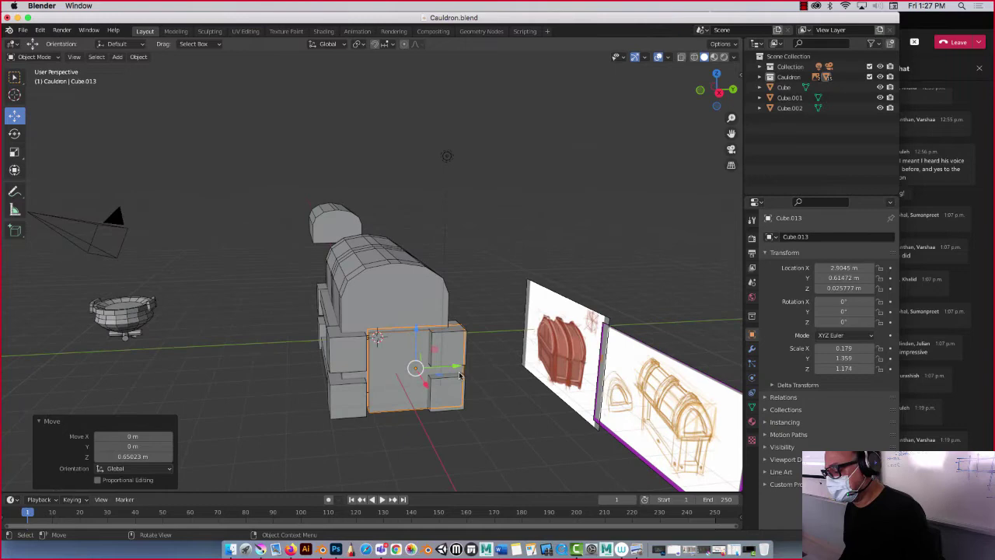
# - Stretch the block to 0.179 × 1.670 × 1.174 and line it up against the base end
pyautogui.click(14, 153)
pyautogui.moveTo(455, 366); pyautogui.dragTo(465, 366)
pyautogui.click(14, 115)
pyautogui.moveTo(455, 366); pyautogui.dragTo(432, 365)
pyautogui.moveTo(431, 365); pyautogui.dragTo(281, 348, button='middle')
pyautogui.moveTo(418, 355); pyautogui.dragTo(412, 355)
pyautogui.moveTo(258, 284); pyautogui.dragTo(338, 294, button='middle')
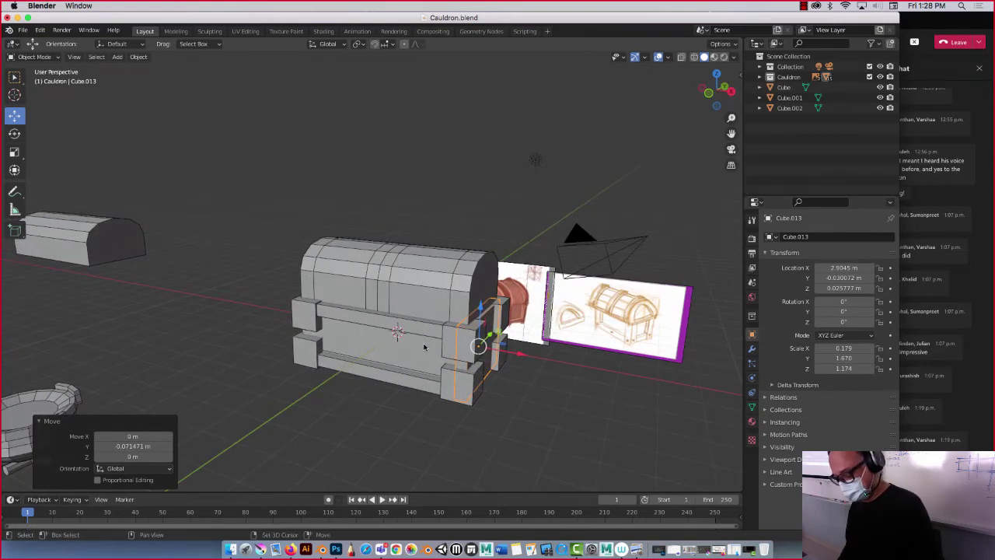
# - Duplicate the end trim piece along X to the chest's left end
pyautogui.hotkey('shift', 'd')
pyautogui.press('x')
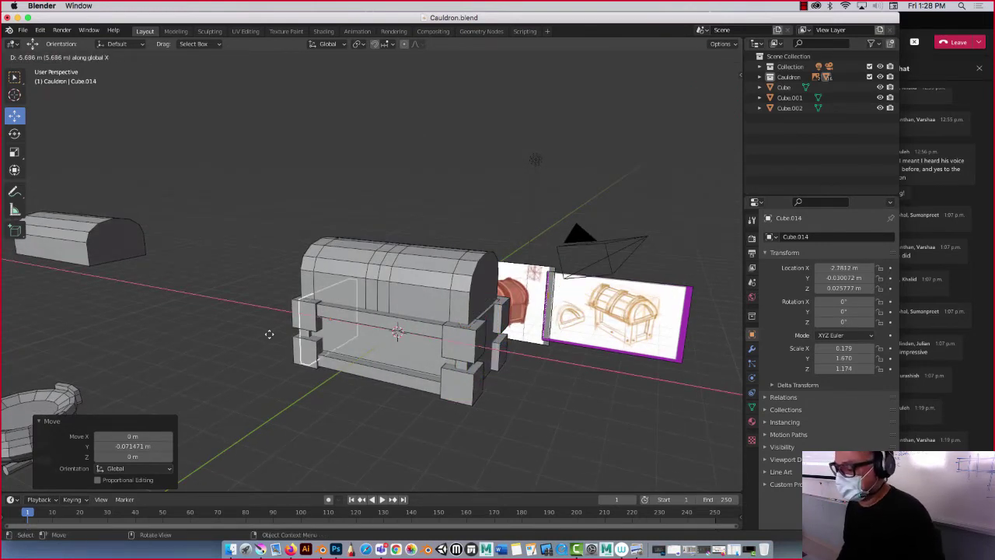
pyautogui.click(273, 341)
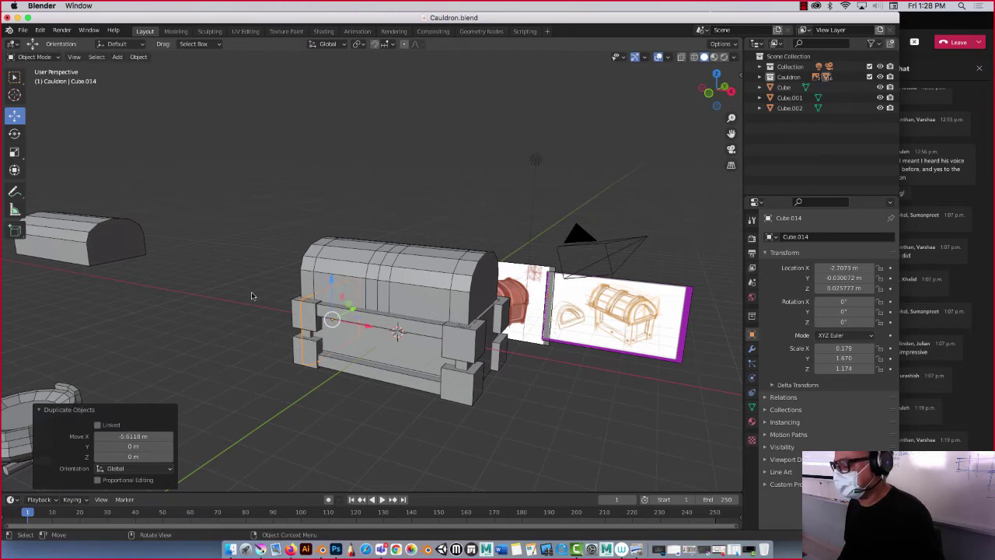
pyautogui.moveTo(258, 267); pyautogui.dragTo(230, 245, button='middle')
# - Move the lid 15.317 m along X and the top slab Cube.012 to Y 9.8166 m, clearing the base
pyautogui.click(405, 280)
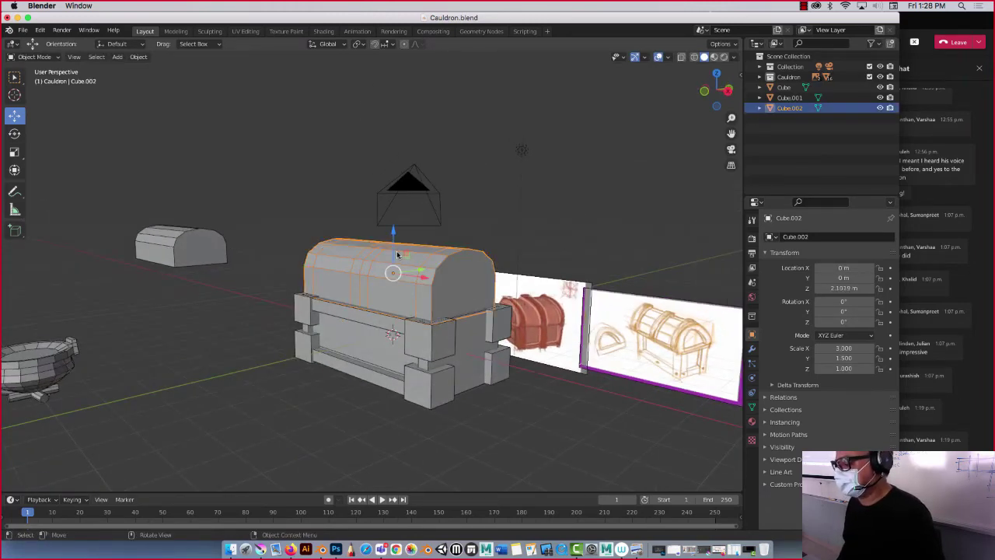
pyautogui.moveTo(422, 278); pyautogui.dragTo(221, 245)
pyautogui.moveTo(221, 245); pyautogui.dragTo(365, 294, button='middle')
pyautogui.click(368, 293)
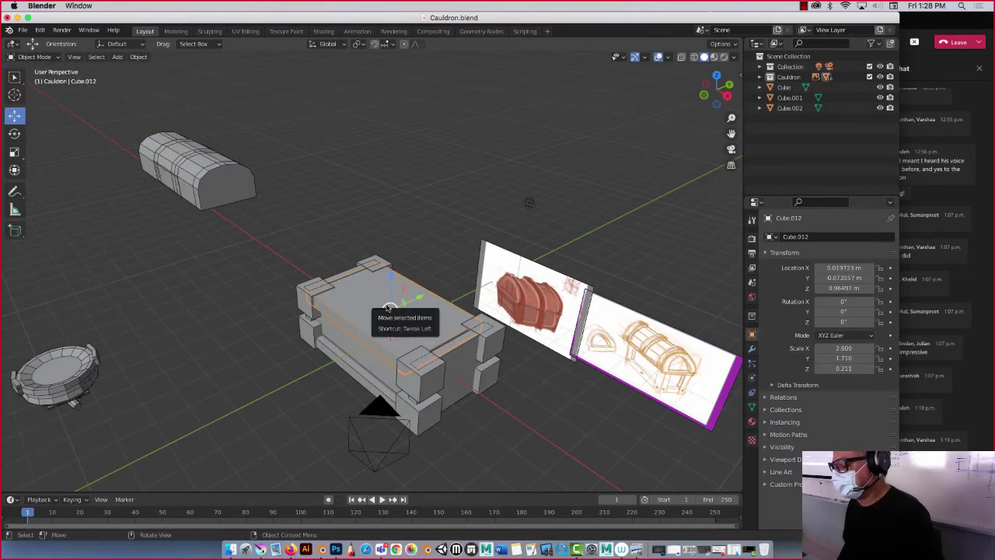
pyautogui.moveTo(406, 301); pyautogui.dragTo(577, 215)
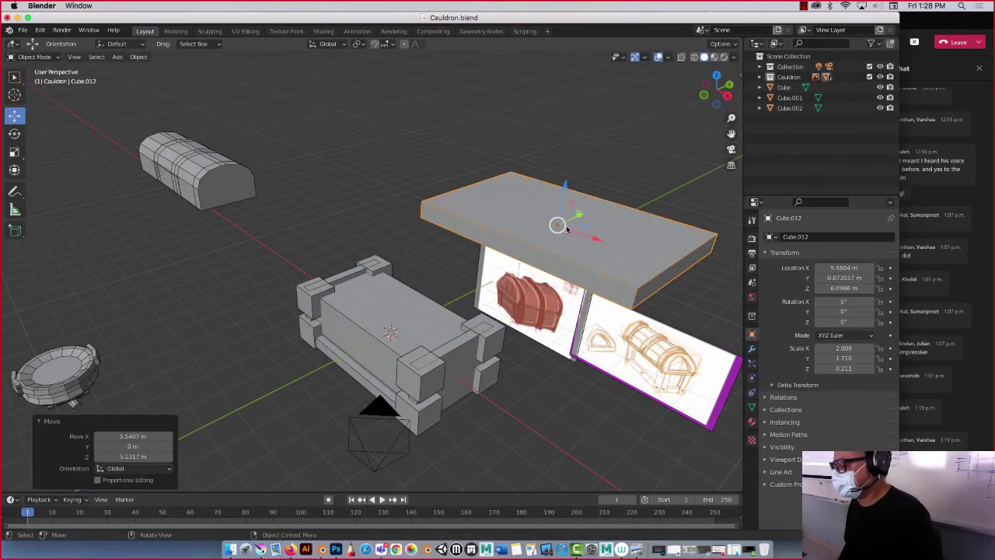
pyautogui.hotkey('ctrl', 'z')
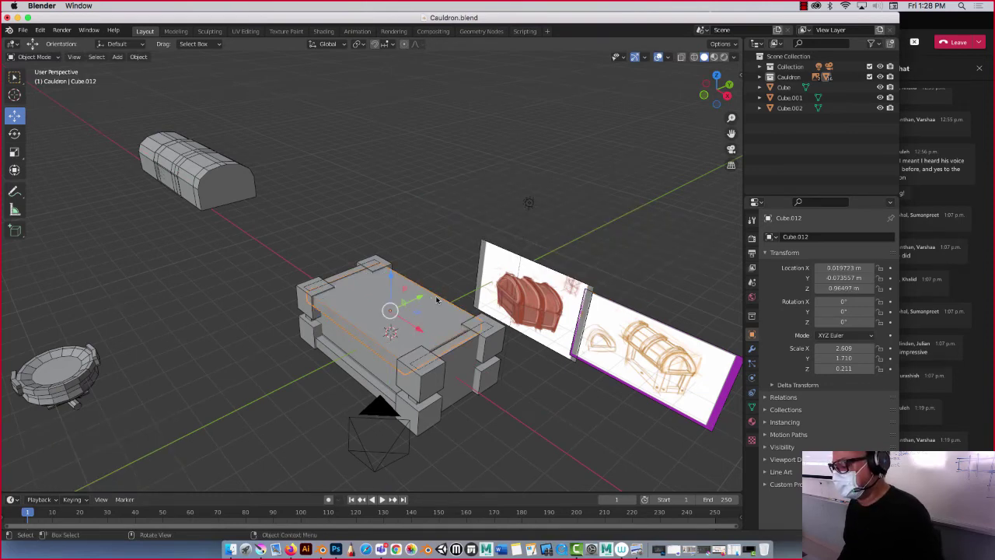
pyautogui.hotkey('ctrl', 'shift', 'z')
pyautogui.hotkey('ctrl', 'shift', 'z')
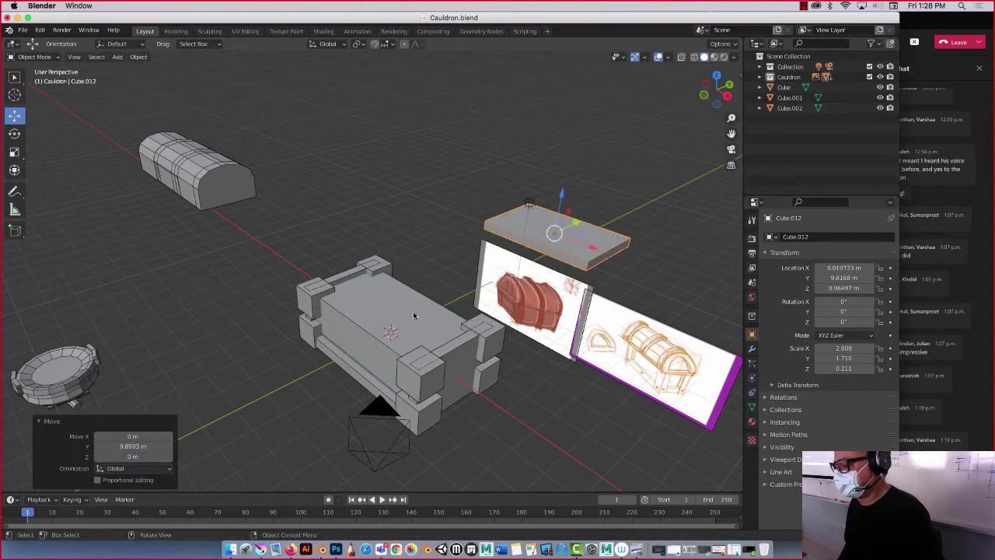
pyautogui.click(406, 311)
pyautogui.moveTo(387, 310); pyautogui.dragTo(390, 312, button='middle')
# - Inset the base's top face by 0.232 m and extrude it down 1.1142 m into an open box
pyautogui.press('Tab')
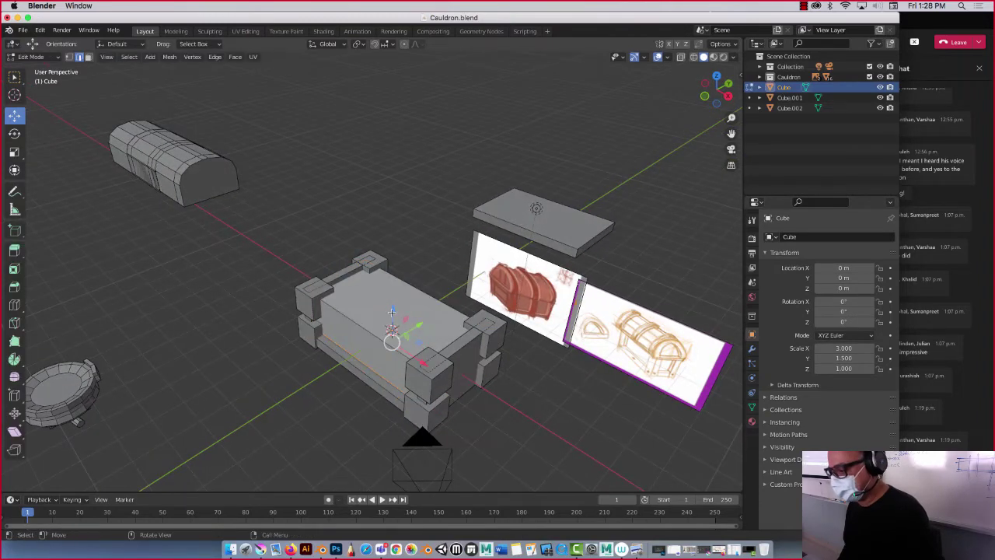
pyautogui.click(88, 58)
pyautogui.click(362, 289)
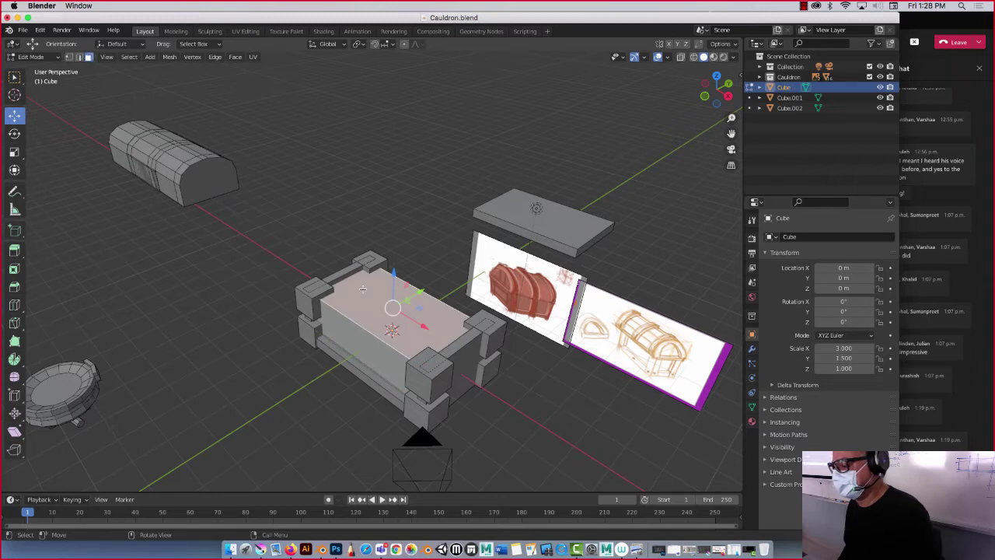
pyautogui.click(14, 268)
pyautogui.moveTo(394, 260); pyautogui.dragTo(392, 275)
pyautogui.press('e')
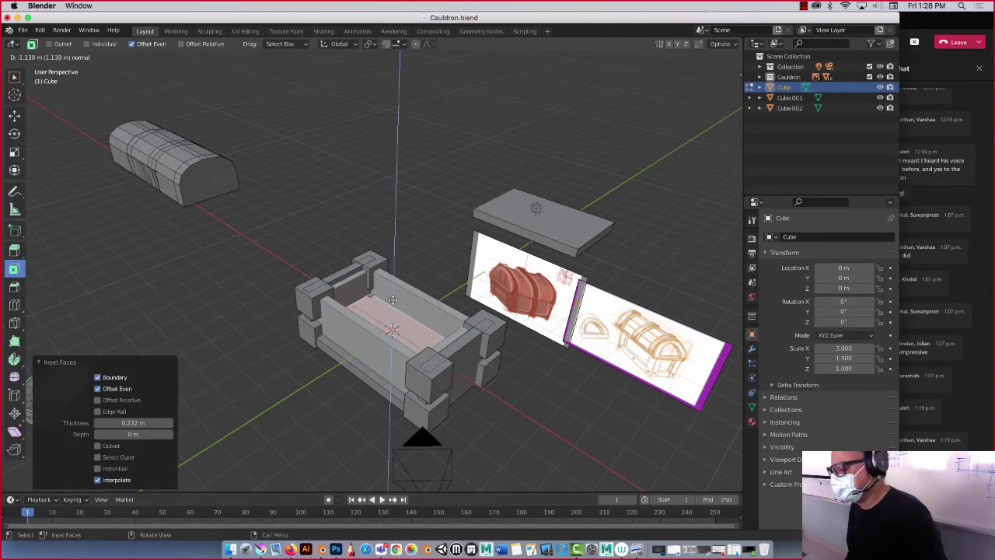
pyautogui.click(394, 302)
pyautogui.moveTo(376, 305); pyautogui.dragTo(339, 313, button='middle')
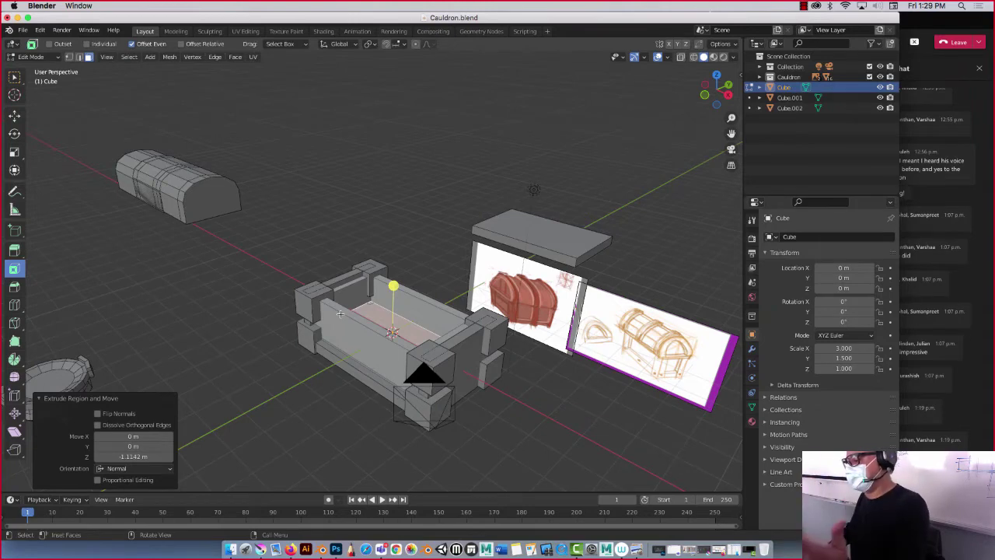
# - Move the rounded lid Cube.002 back on top of the chest base
pyautogui.press('Tab')
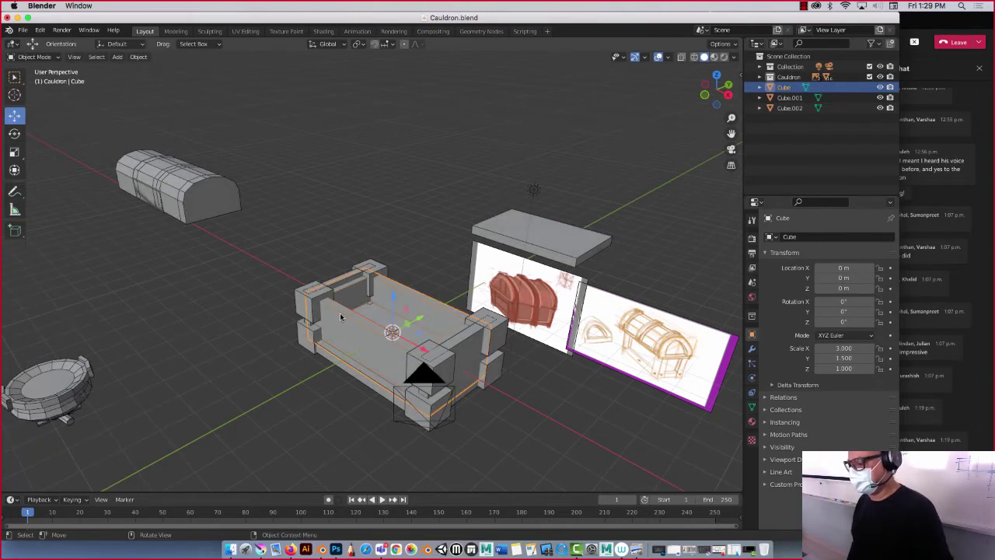
pyautogui.click(292, 265)
pyautogui.moveTo(293, 265)
pyautogui.mouseDown(button='middle')
pyautogui.moveTo(273, 268)
pyautogui.moveTo(216, 244)
pyautogui.moveTo(308, 285)
pyautogui.moveTo(282, 269)
pyautogui.mouseUp(button='middle')
pyautogui.click(181, 209)
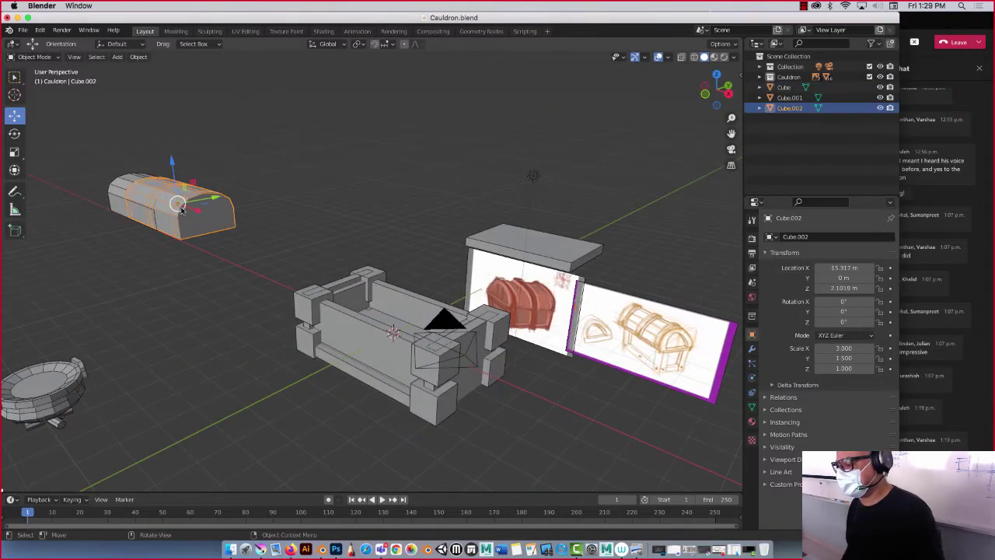
pyautogui.moveTo(196, 211); pyautogui.dragTo(409, 295)
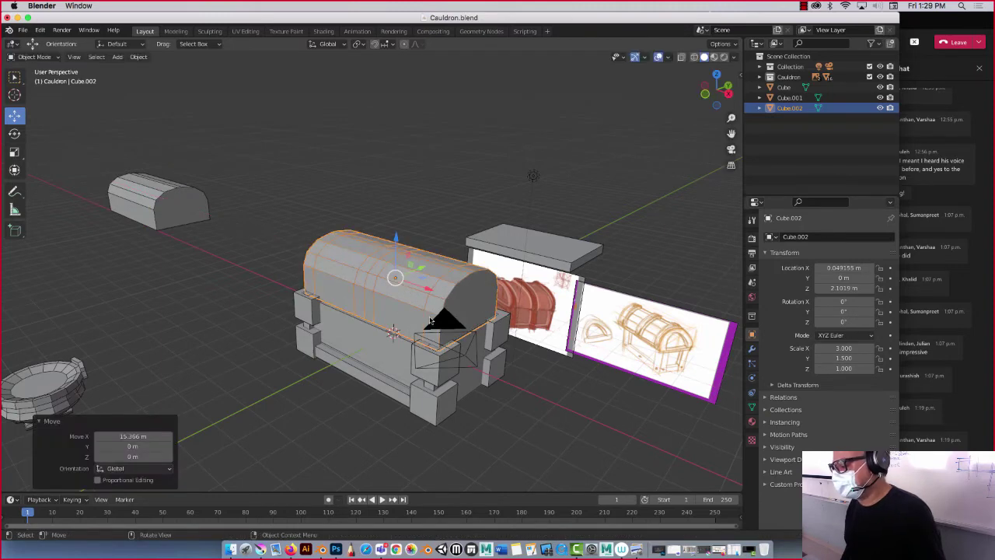
pyautogui.moveTo(436, 319); pyautogui.dragTo(473, 320, button='middle')
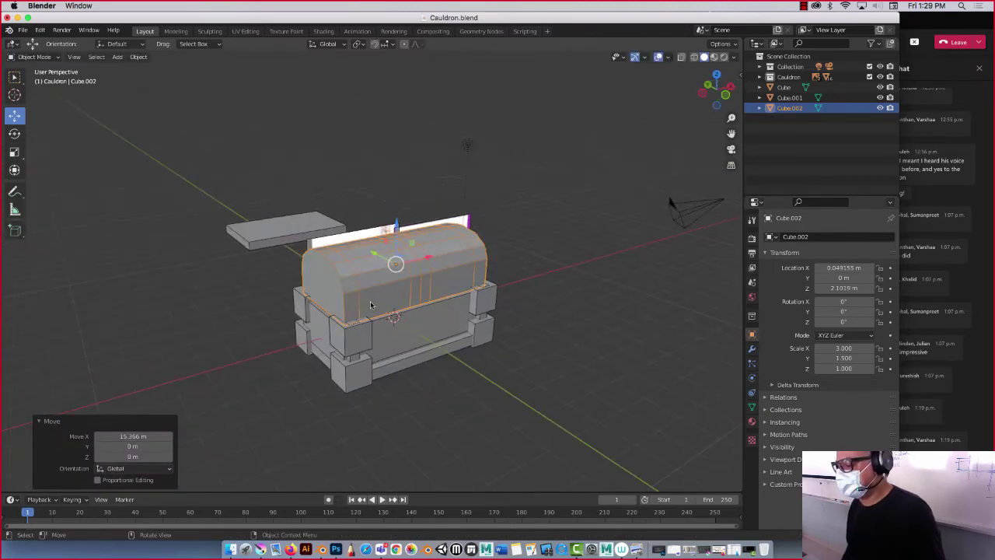
# - Extrude the lid's left and right end face loops outward along their normals
pyautogui.press('Tab')
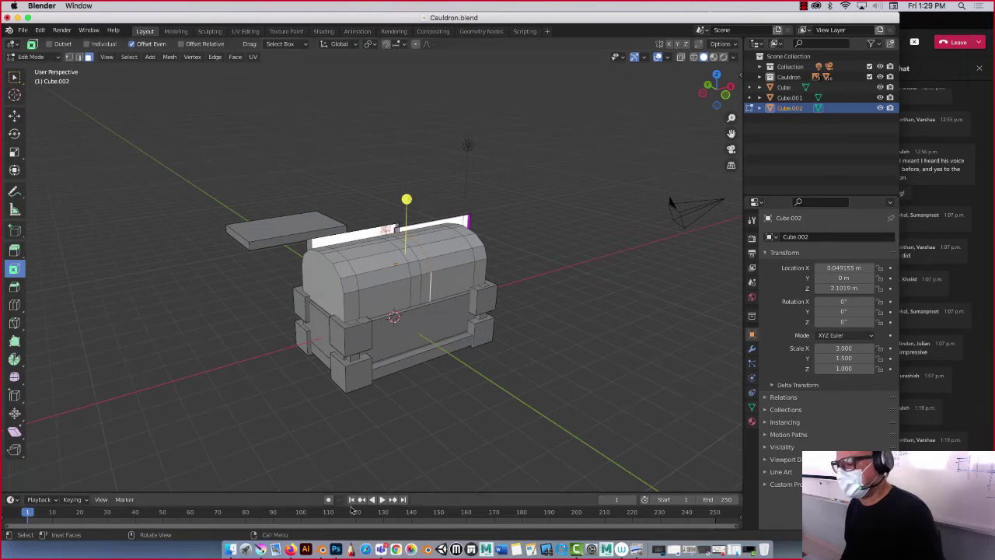
pyautogui.click(350, 298)
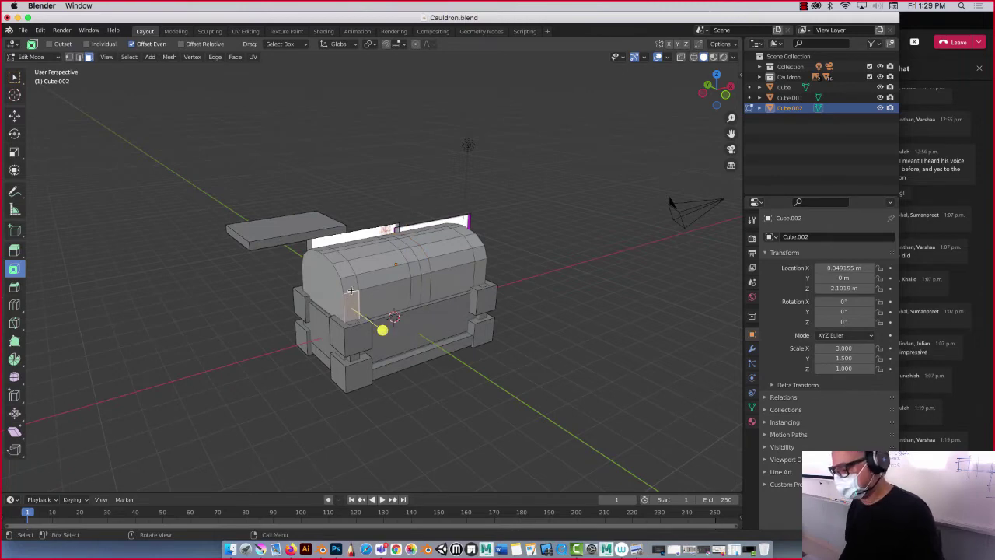
pyautogui.keyDown('shift'); pyautogui.click(351, 288); pyautogui.keyUp('shift')
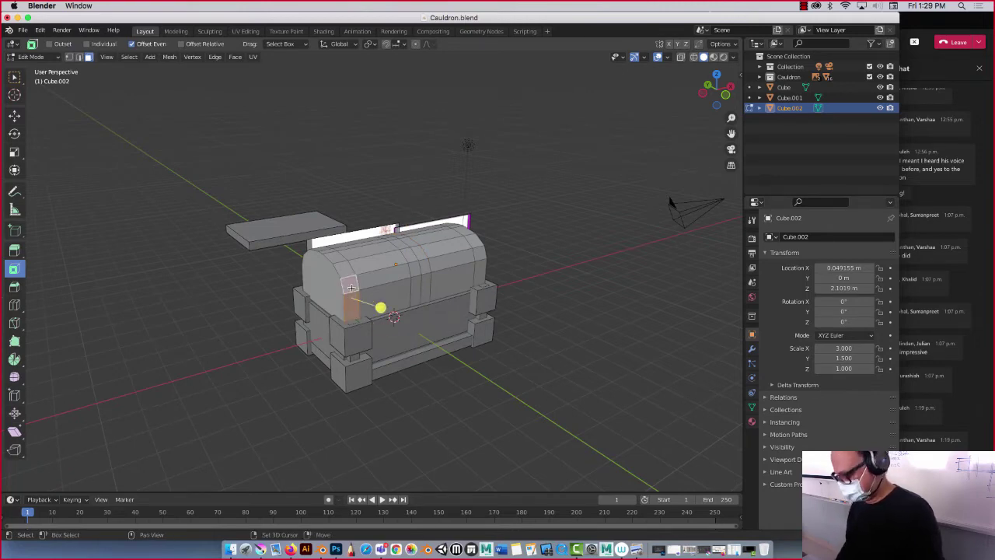
pyautogui.keyDown('alt'); pyautogui.click(346, 276); pyautogui.keyUp('alt')
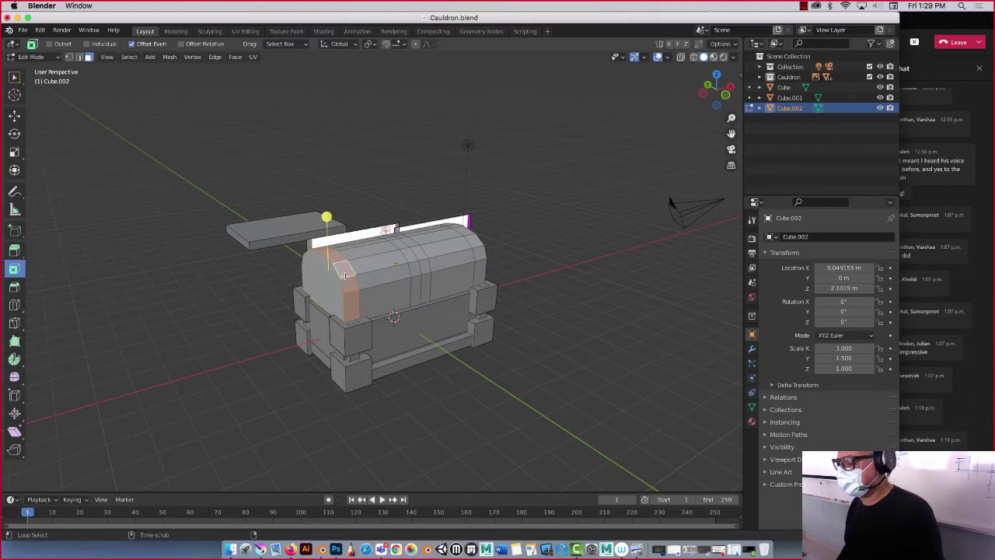
pyautogui.keyDown('alt'); pyautogui.keyDown('shift'); pyautogui.click(480, 263); pyautogui.keyUp('shift'); pyautogui.keyUp('alt')
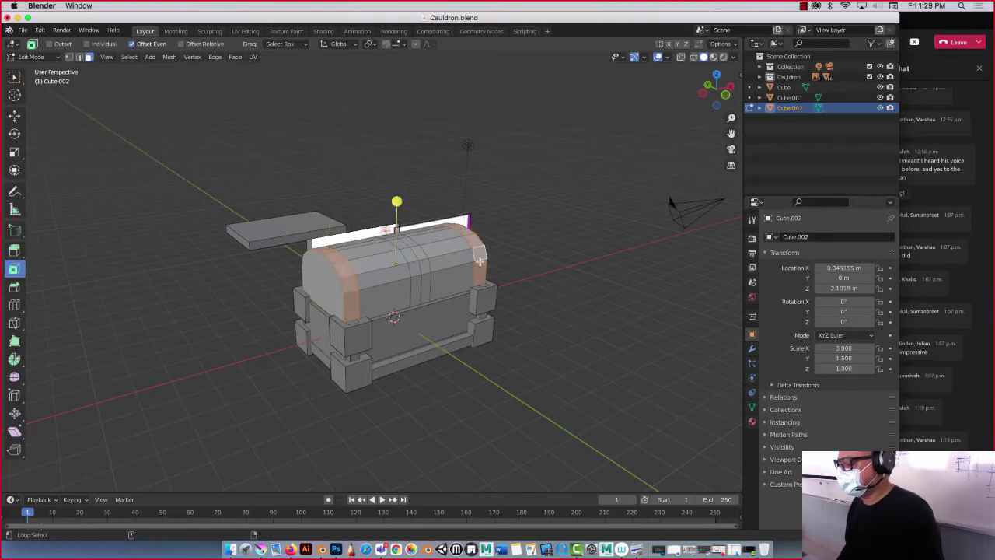
pyautogui.click(16, 249)
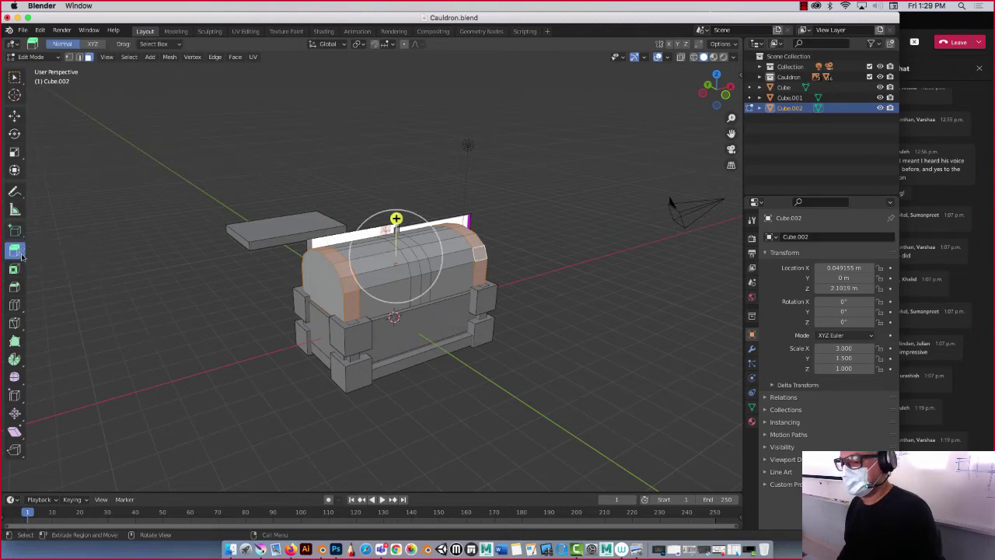
pyautogui.click(21, 256)
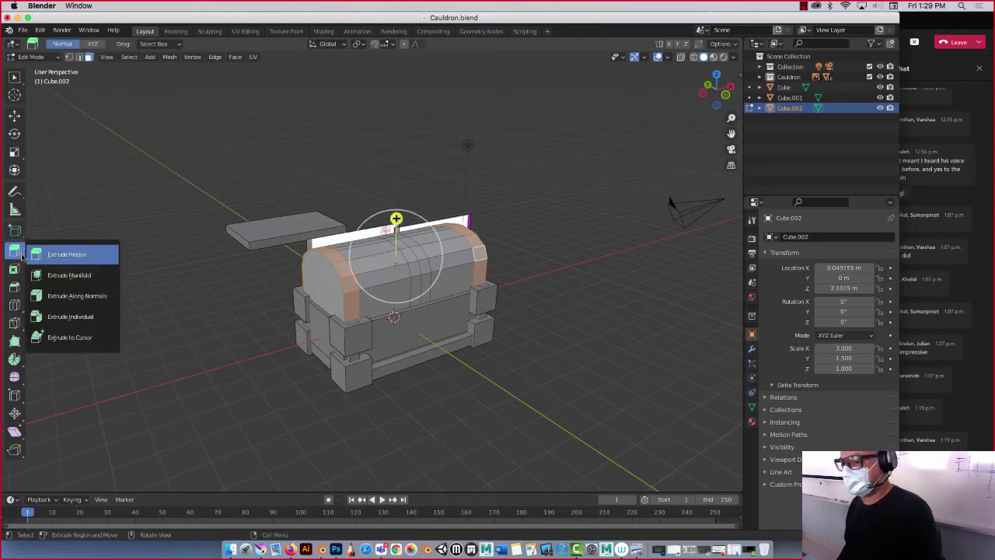
pyautogui.click(39, 297)
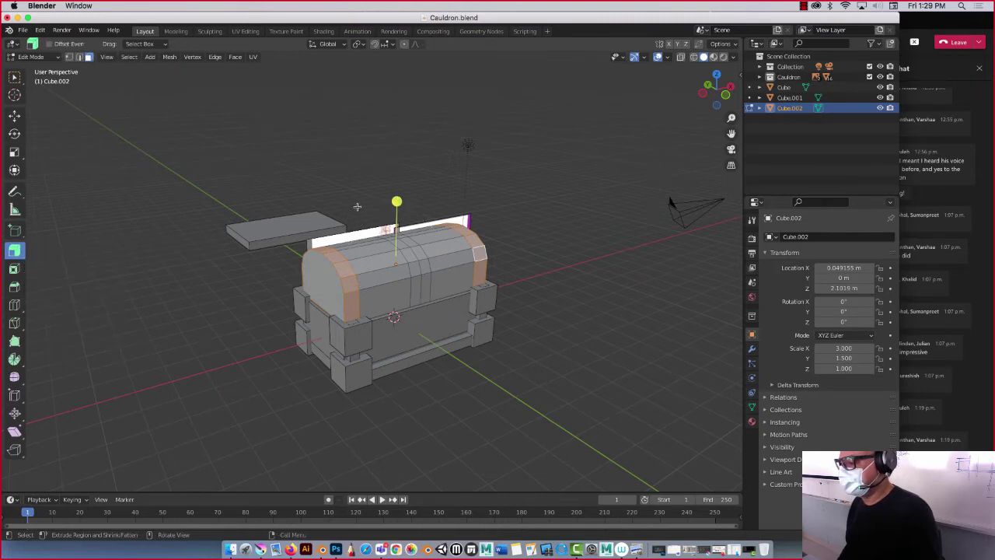
pyautogui.moveTo(396, 201); pyautogui.dragTo(397, 196)
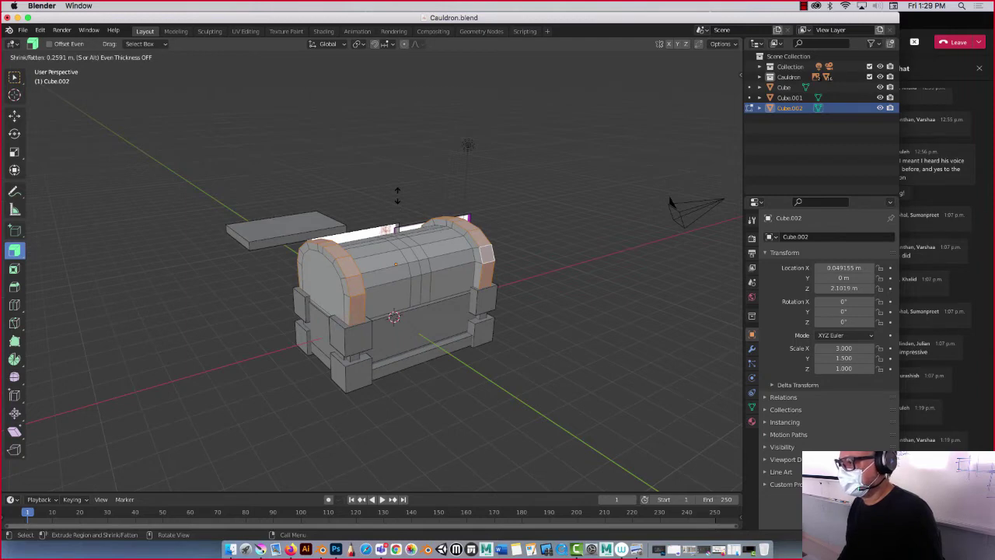
pyautogui.moveTo(397, 194); pyautogui.dragTo(397, 194)
# - Raise the vertical face loop across the lid's middle into a strap band 0.185 m thick
pyautogui.click(416, 294)
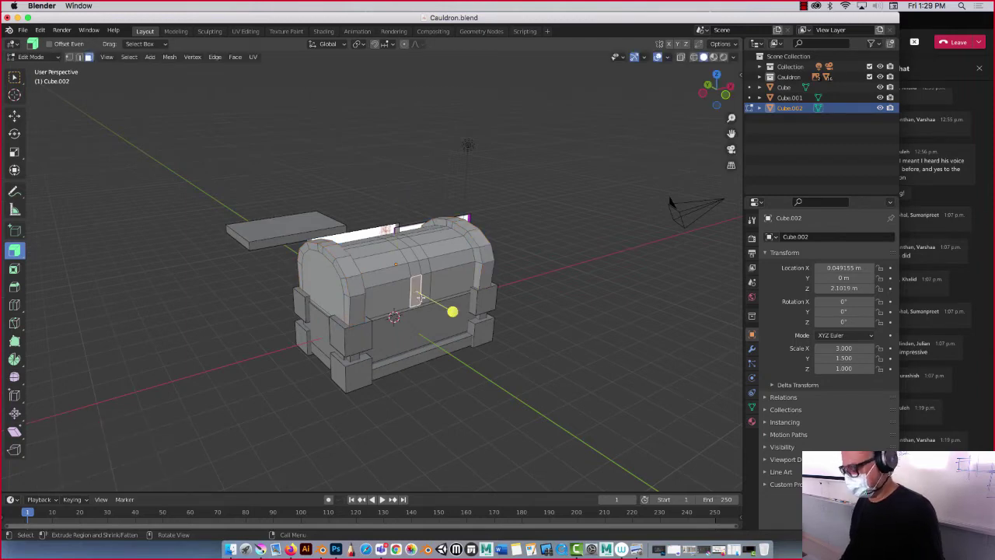
pyautogui.keyDown('alt'); pyautogui.click(417, 274); pyautogui.keyUp('alt')
pyautogui.keyDown('alt'); pyautogui.click(426, 289); pyautogui.keyUp('alt')
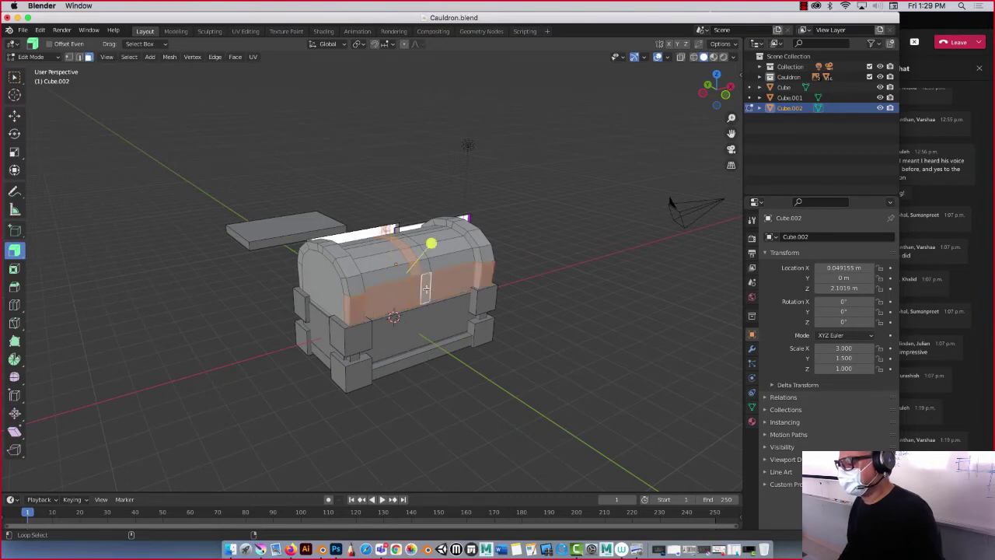
pyautogui.keyDown('alt'); pyautogui.click(424, 276); pyautogui.keyUp('alt')
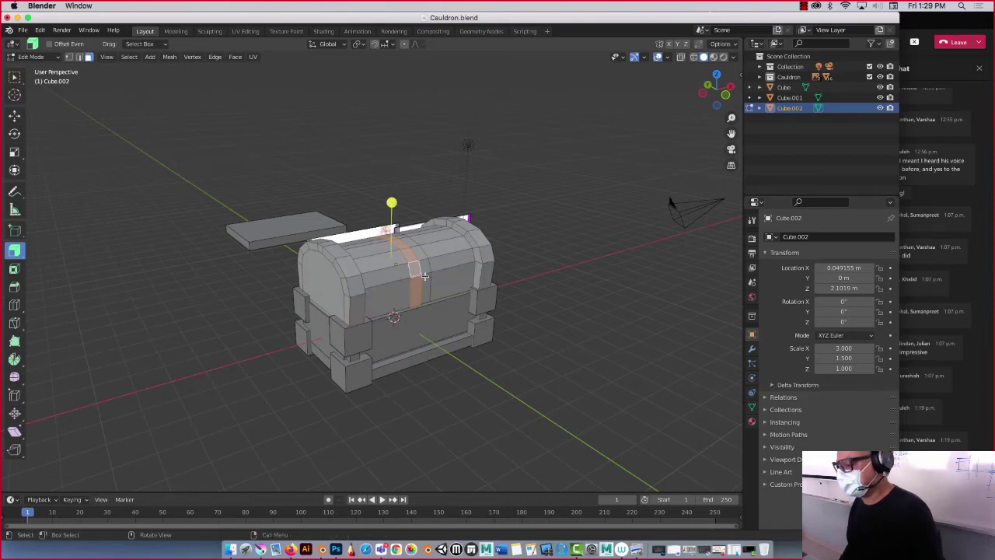
pyautogui.keyDown('alt'); pyautogui.click(424, 272); pyautogui.keyUp('alt')
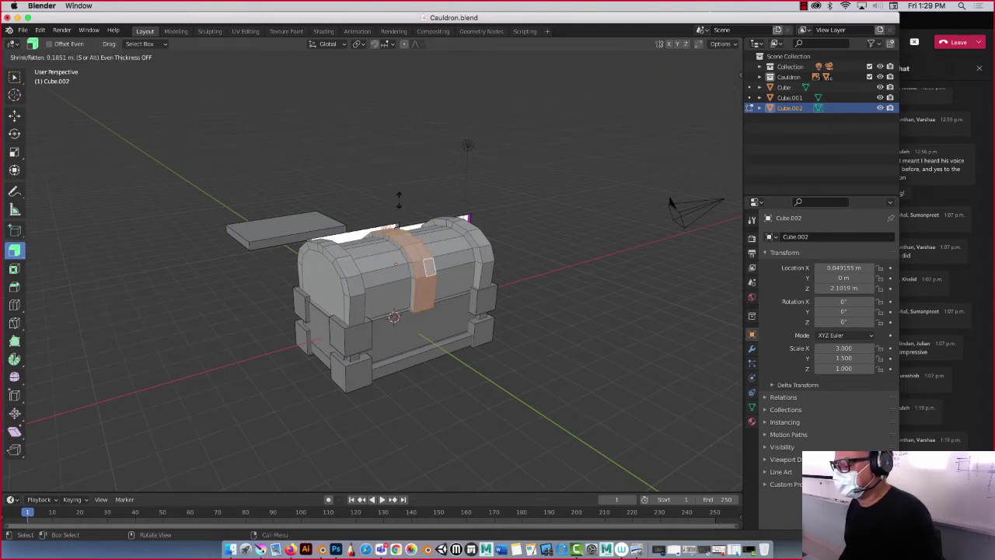
pyautogui.click(399, 199)
pyautogui.moveTo(397, 201); pyautogui.dragTo(387, 322, button='middle')
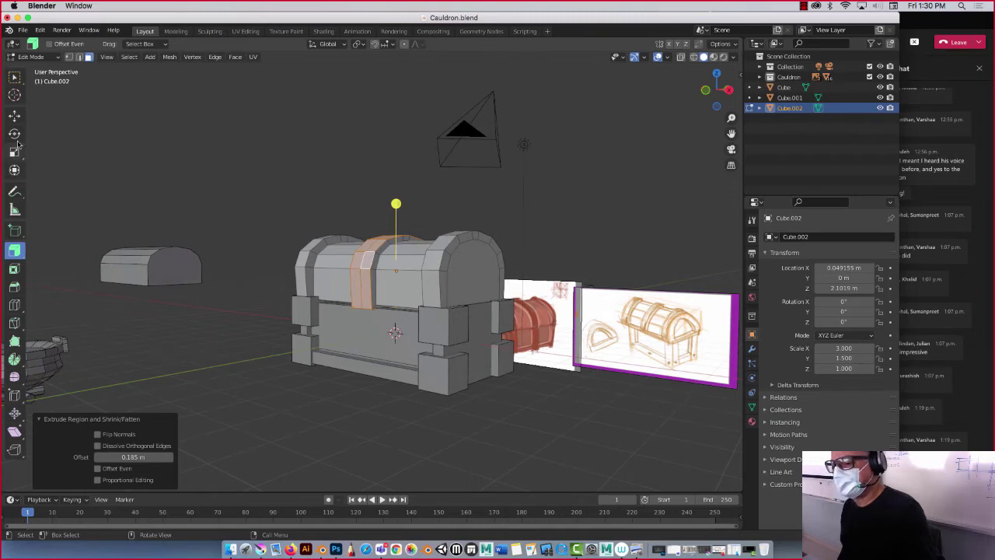
# - Inset the lid's rounded end face by about 0.17 m, leaving a rim around a panel
pyautogui.click(14, 115)
pyautogui.click(478, 272)
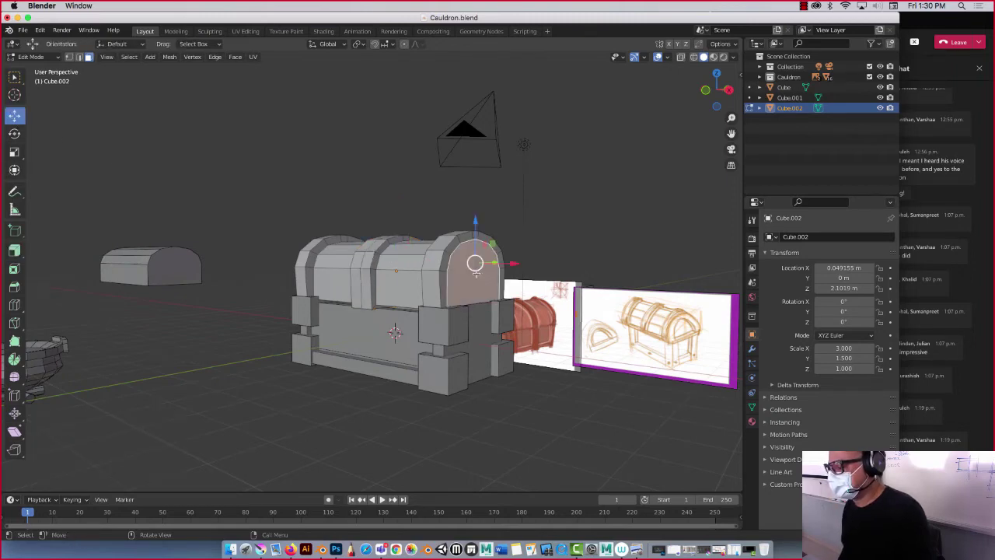
pyautogui.moveTo(479, 272); pyautogui.dragTo(314, 267, button='middle')
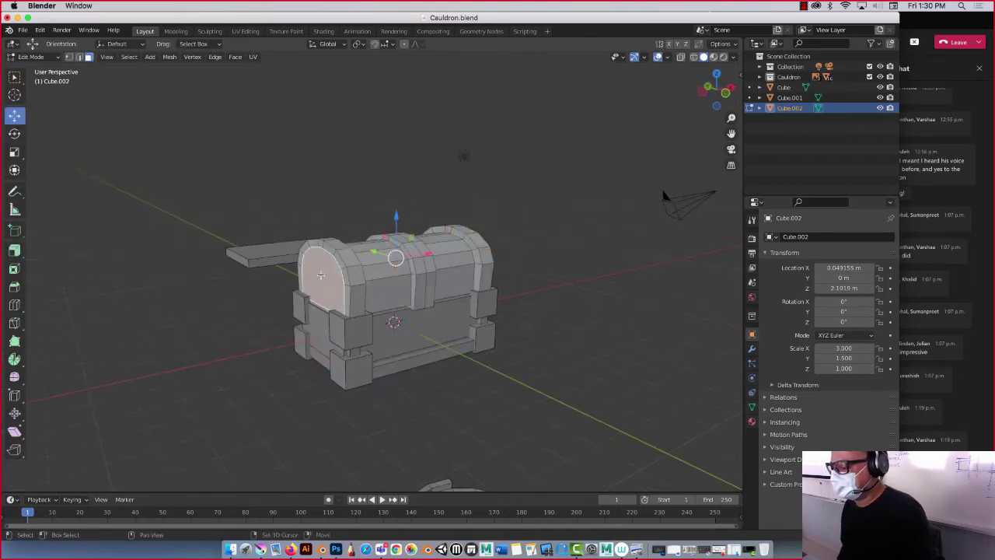
pyautogui.moveTo(381, 281); pyautogui.dragTo(365, 287, button='middle')
pyautogui.click(15, 269)
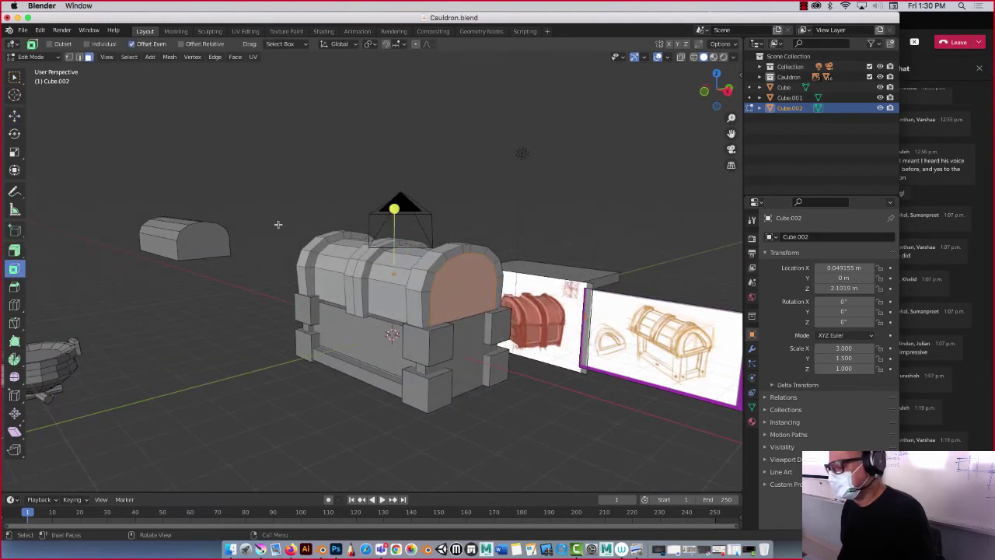
pyautogui.moveTo(394, 209); pyautogui.dragTo(391, 223)
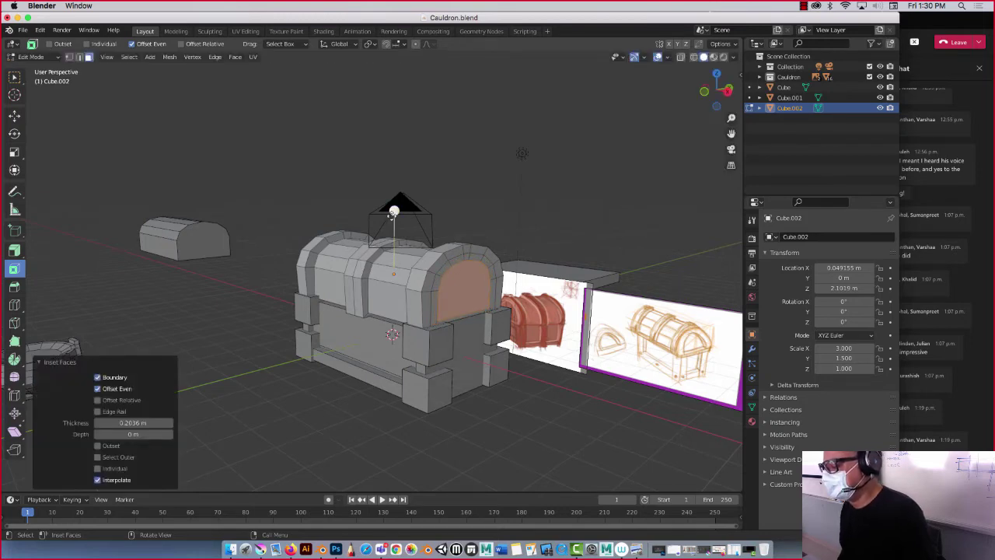
pyautogui.moveTo(269, 223); pyautogui.dragTo(355, 226, button='middle')
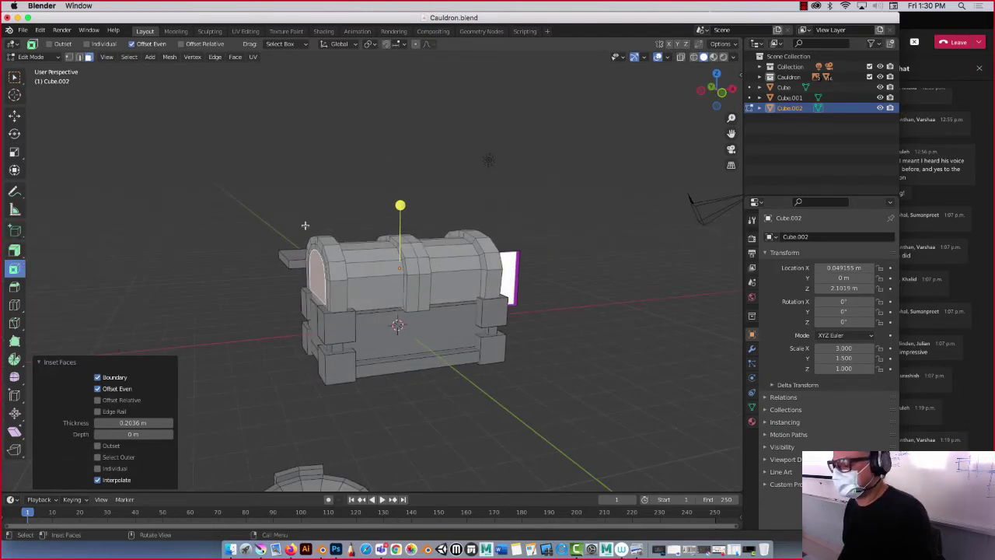
pyautogui.moveTo(399, 206); pyautogui.dragTo(398, 216)
pyautogui.moveTo(399, 216); pyautogui.dragTo(342, 222, button='middle')
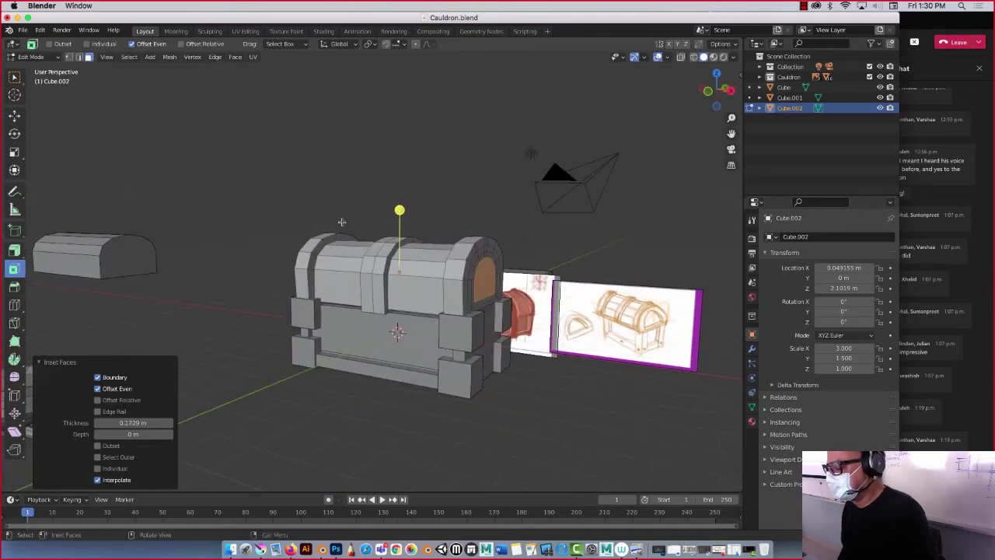
# - Scale the inset panel along X to about 0.971 to adjust its width
pyautogui.click(14, 151)
pyautogui.moveTo(437, 267); pyautogui.dragTo(433, 267)
pyautogui.moveTo(433, 267)
pyautogui.mouseDown(button='middle')
pyautogui.moveTo(415, 206)
pyautogui.moveTo(467, 195)
pyautogui.moveTo(571, 207)
pyautogui.moveTo(352, 213)
pyautogui.moveTo(264, 244)
pyautogui.moveTo(391, 273)
pyautogui.moveTo(443, 265)
pyautogui.mouseUp(button='middle')
pyautogui.press('s')
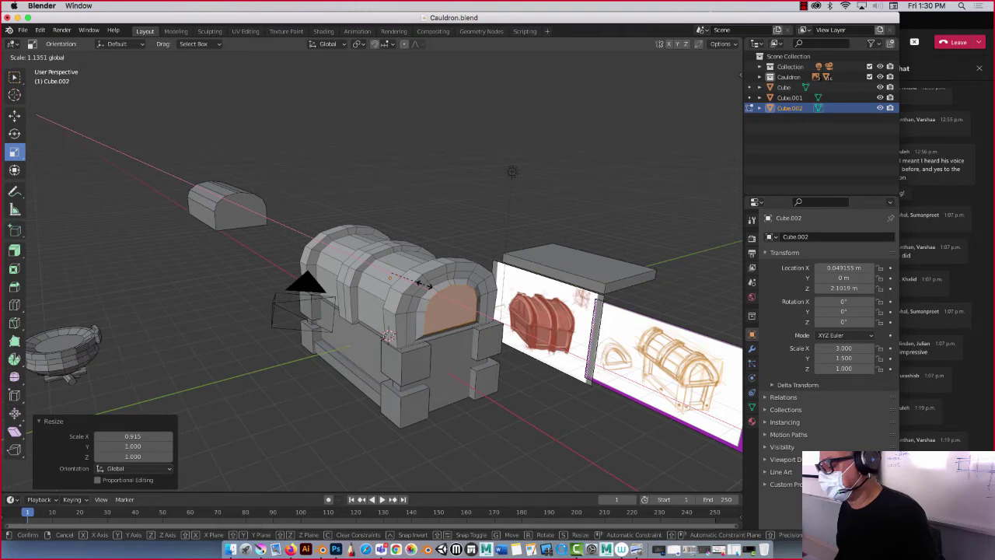
pyautogui.click(399, 287)
pyautogui.moveTo(400, 287)
pyautogui.mouseDown(button='middle')
pyautogui.moveTo(422, 270)
pyautogui.moveTo(430, 276)
pyautogui.moveTo(412, 292)
pyautogui.mouseUp(button='middle')
pyautogui.press('s')
pyautogui.click(428, 278)
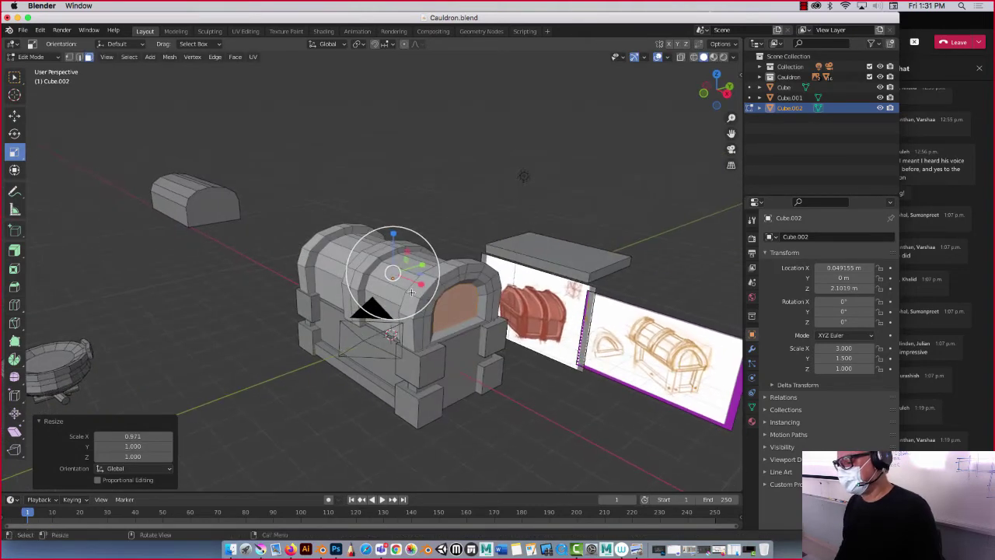
# - Deselect the end face and bring the Microsoft Teams meeting window to the front
pyautogui.click(14, 115)
pyautogui.click(439, 173)
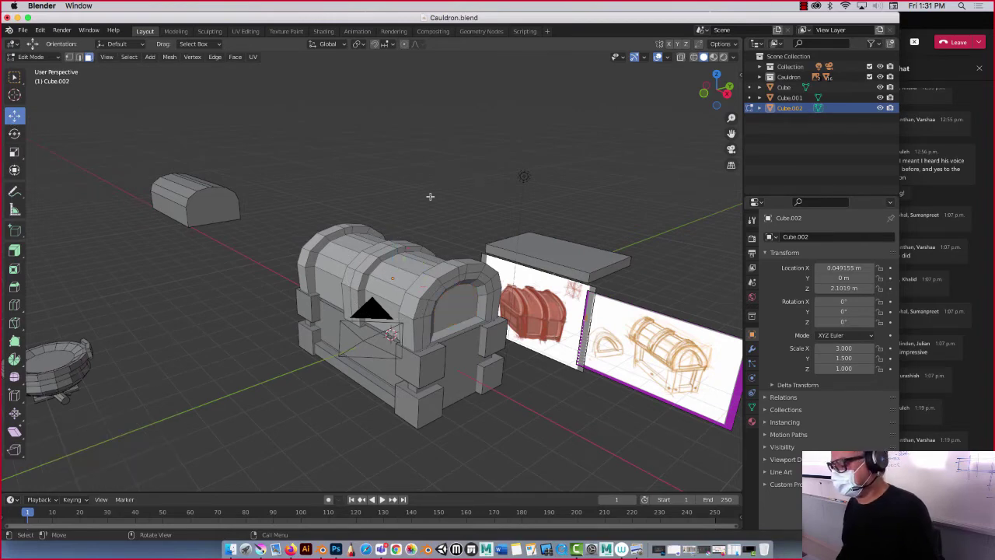
pyautogui.scroll(1, 429, 199)
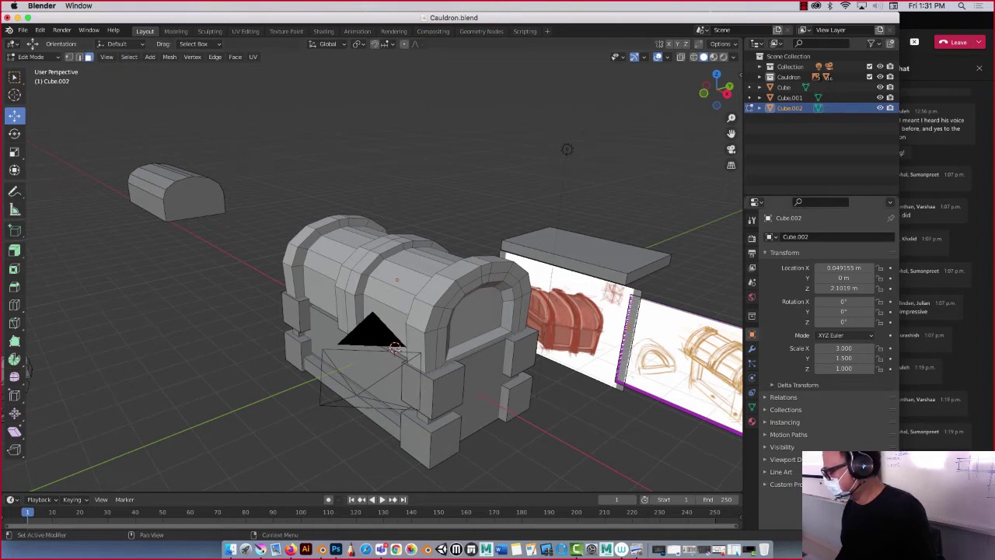
pyautogui.press('super+Tab')
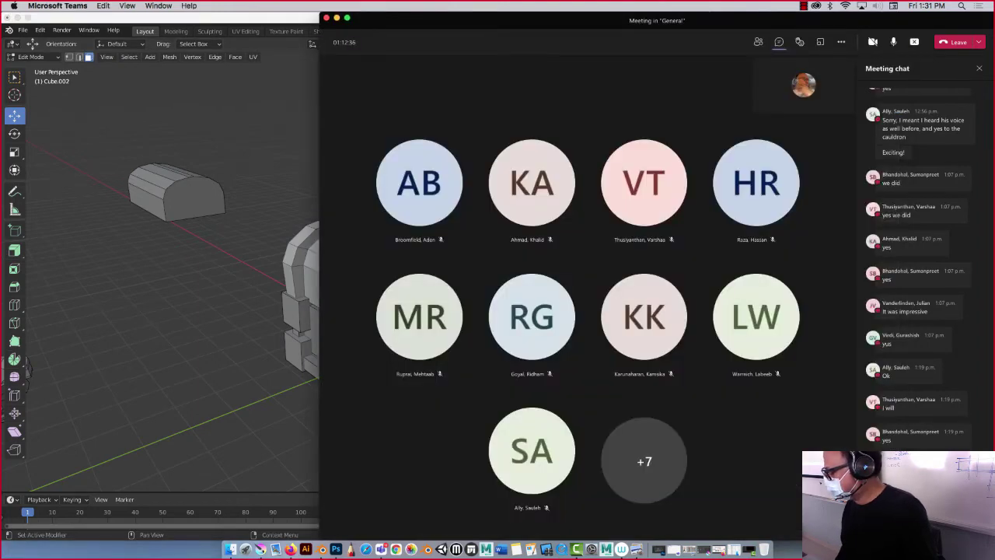
# - Duplicate the chest's flat bottom slab and move the copy straight up along Z
pyautogui.press('super+Tab')
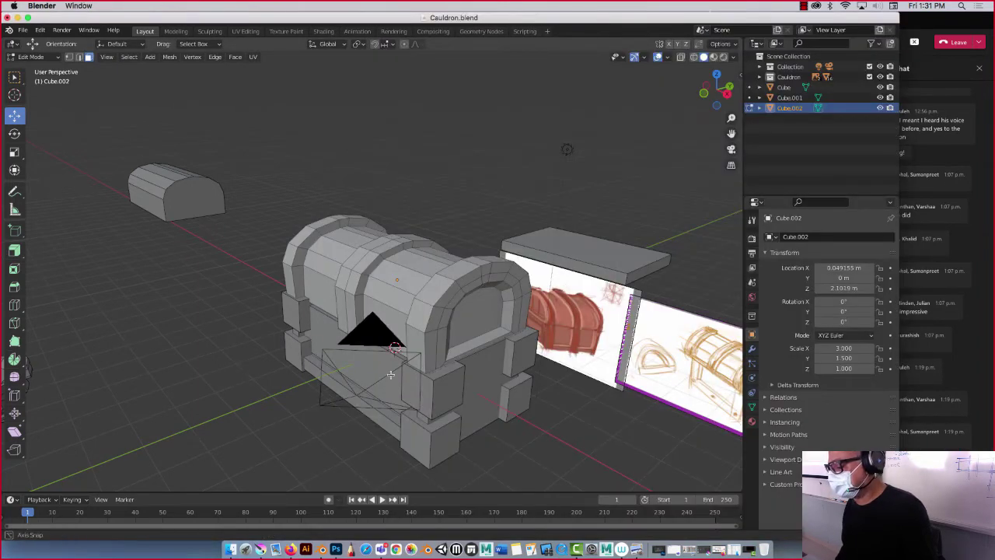
pyautogui.moveTo(389, 370); pyautogui.dragTo(333, 360, button='middle')
pyautogui.press('Tab')
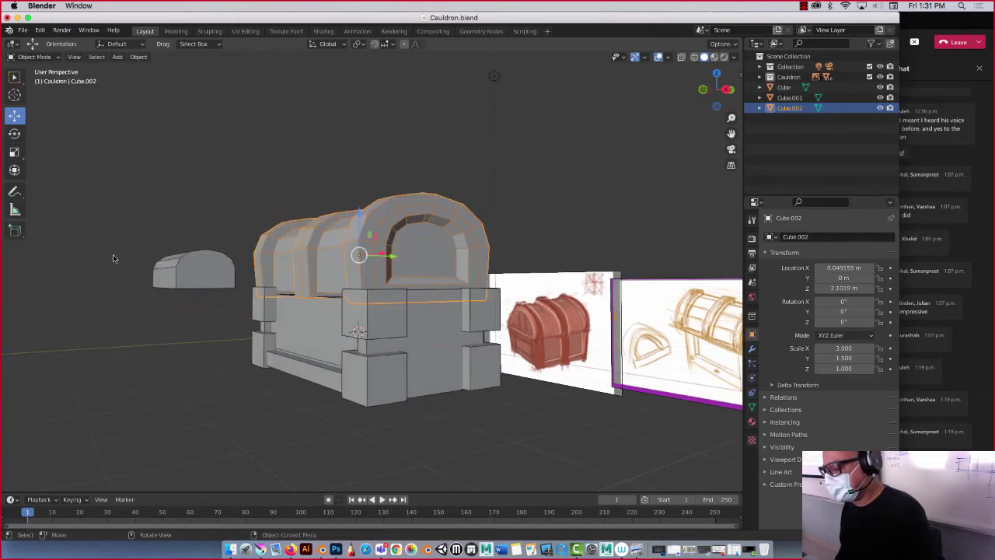
pyautogui.moveTo(253, 325); pyautogui.dragTo(307, 386, button='middle')
pyautogui.click(301, 378)
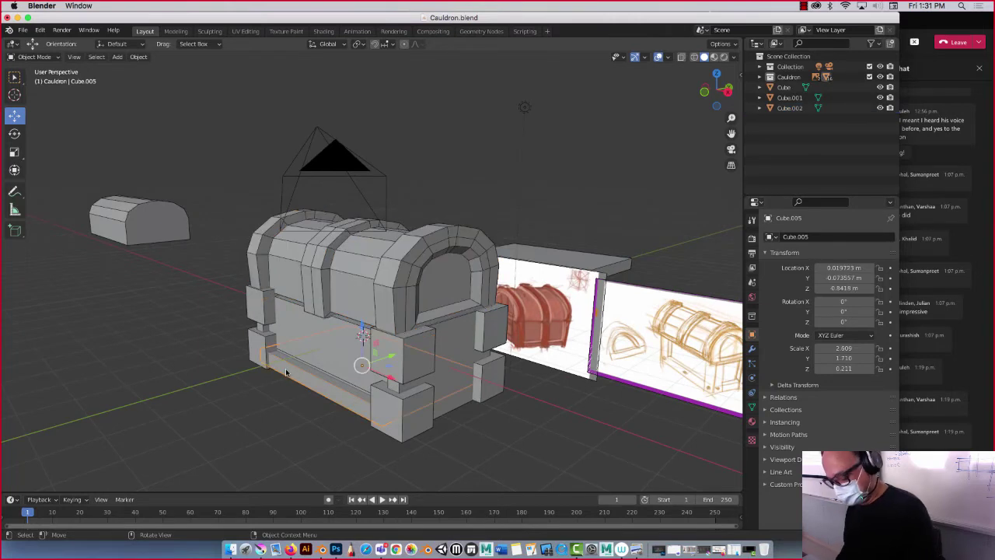
pyautogui.hotkey('shift', 'd')
pyautogui.press('z')
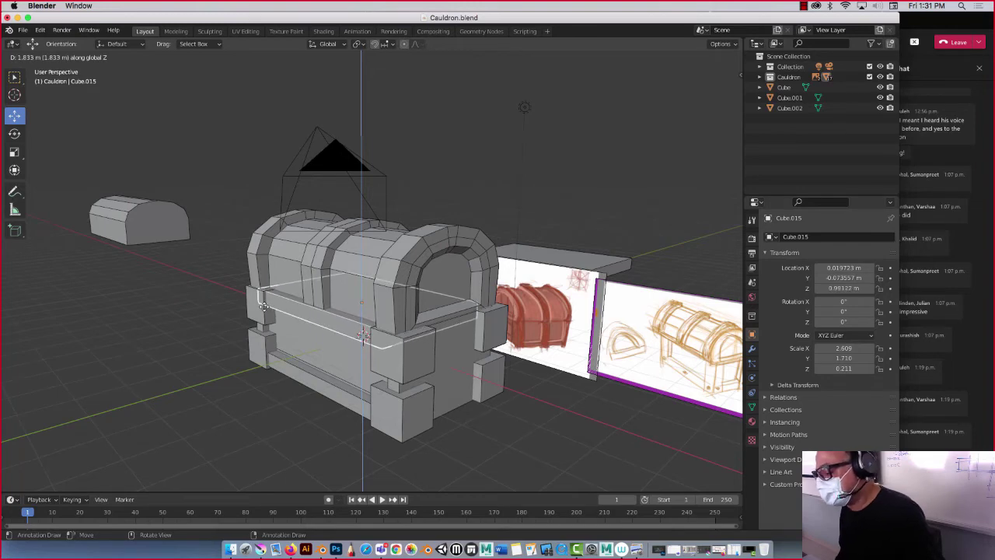
pyautogui.click(264, 308)
# - Stretch the copied slab Cube.015 along X to a scale of 3.167 as a trim band
pyautogui.moveTo(276, 310); pyautogui.dragTo(325, 312, button='middle')
pyautogui.press('s')
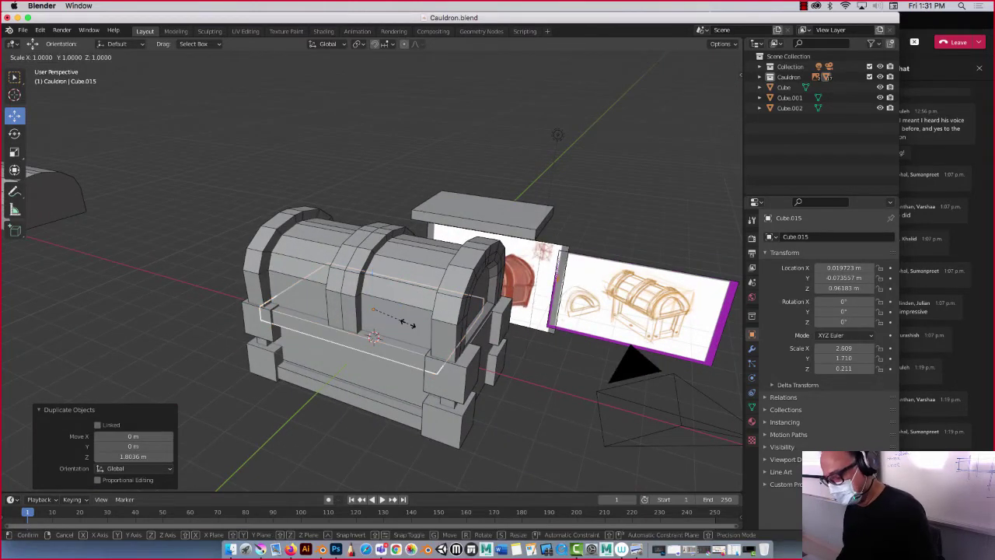
pyautogui.press('x')
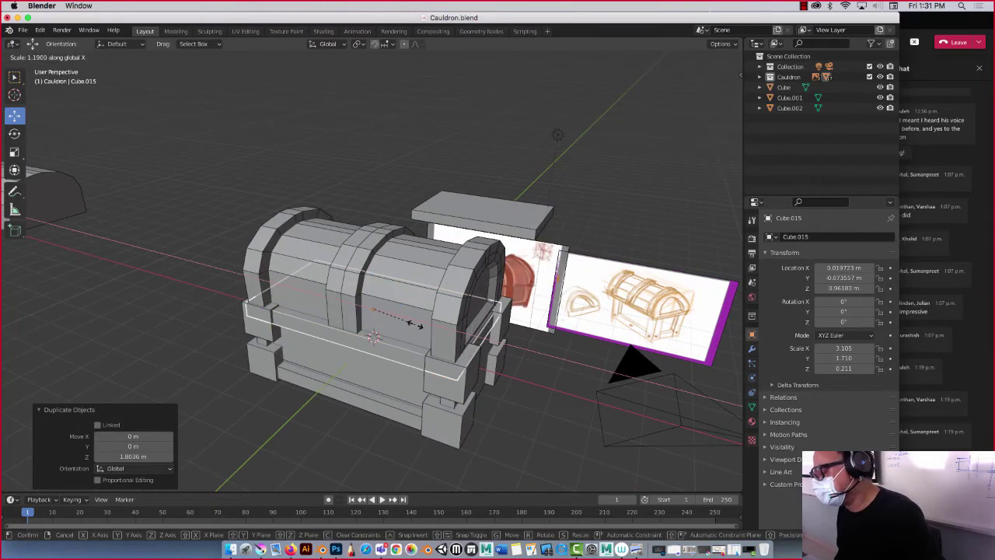
pyautogui.click(413, 325)
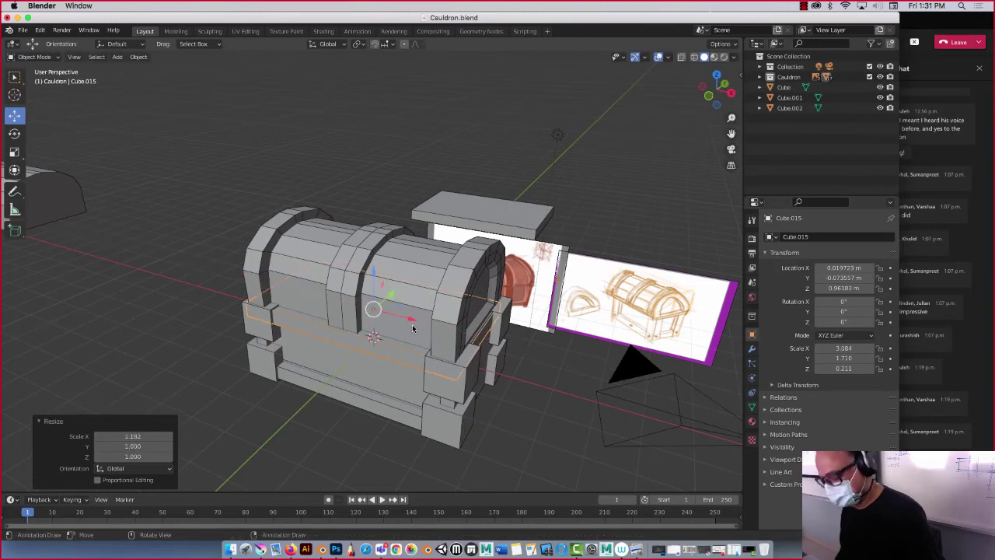
pyautogui.moveTo(205, 289)
pyautogui.mouseDown(button='middle')
pyautogui.moveTo(308, 247)
pyautogui.moveTo(307, 229)
pyautogui.moveTo(198, 282)
pyautogui.mouseUp(button='middle')
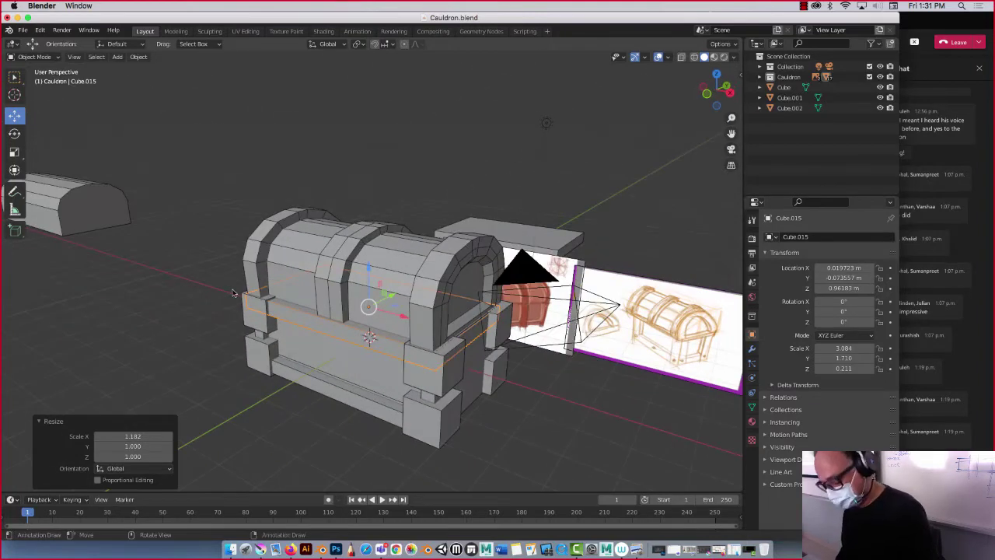
pyautogui.press('s')
pyautogui.press('x')
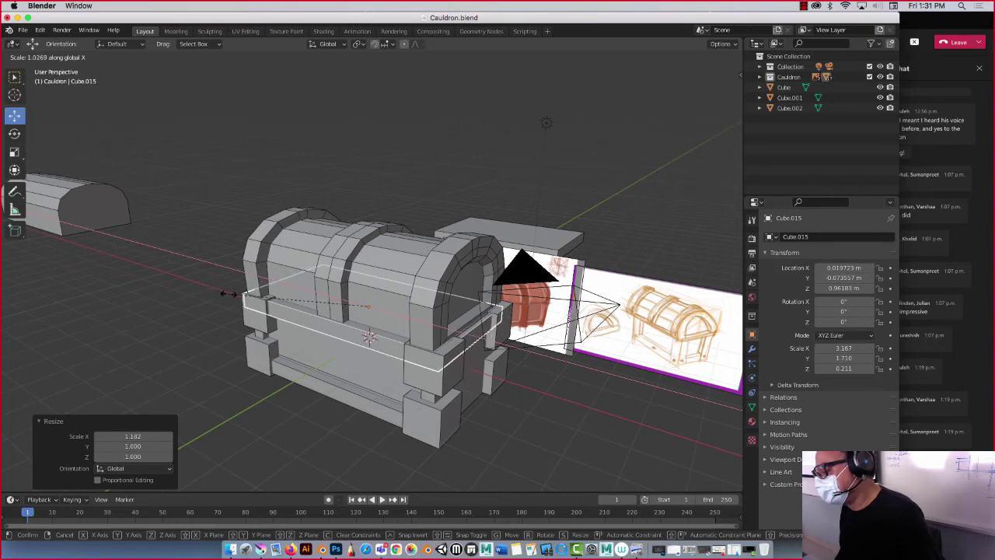
pyautogui.click(228, 295)
pyautogui.click(199, 255)
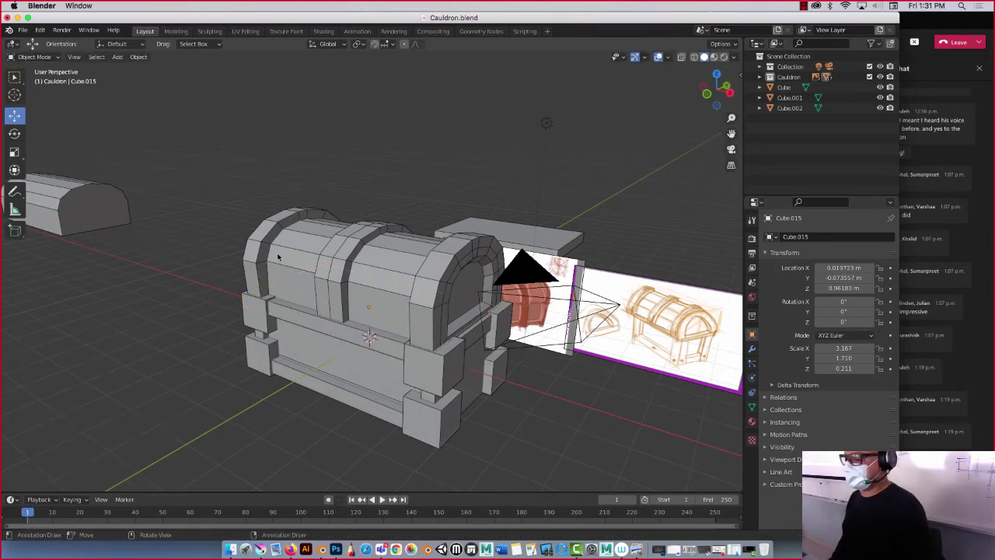
# - Move the hollow box base Cube out to the side along X, to 6.6508 m
pyautogui.click(313, 353)
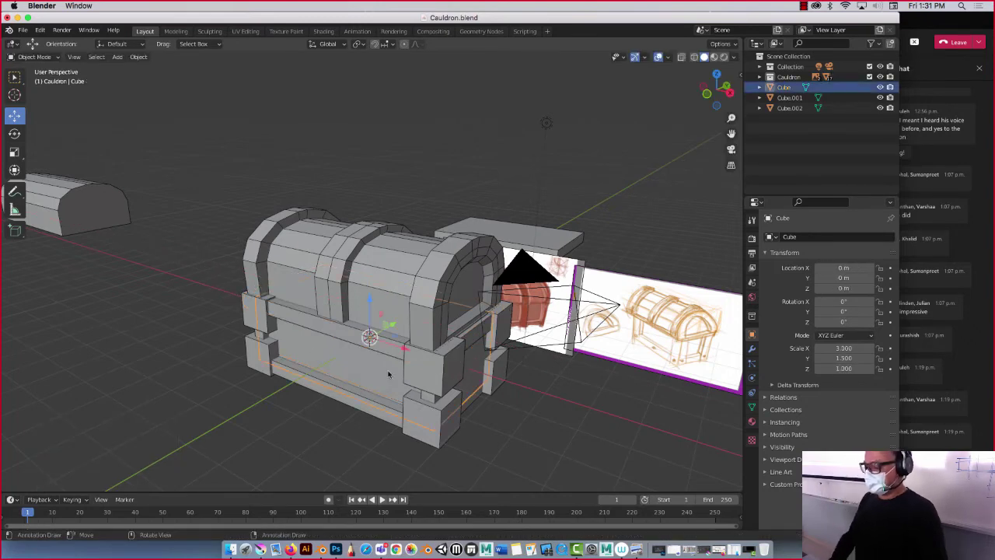
pyautogui.moveTo(400, 351); pyautogui.dragTo(622, 417)
pyautogui.moveTo(623, 418); pyautogui.dragTo(438, 366, button='middle')
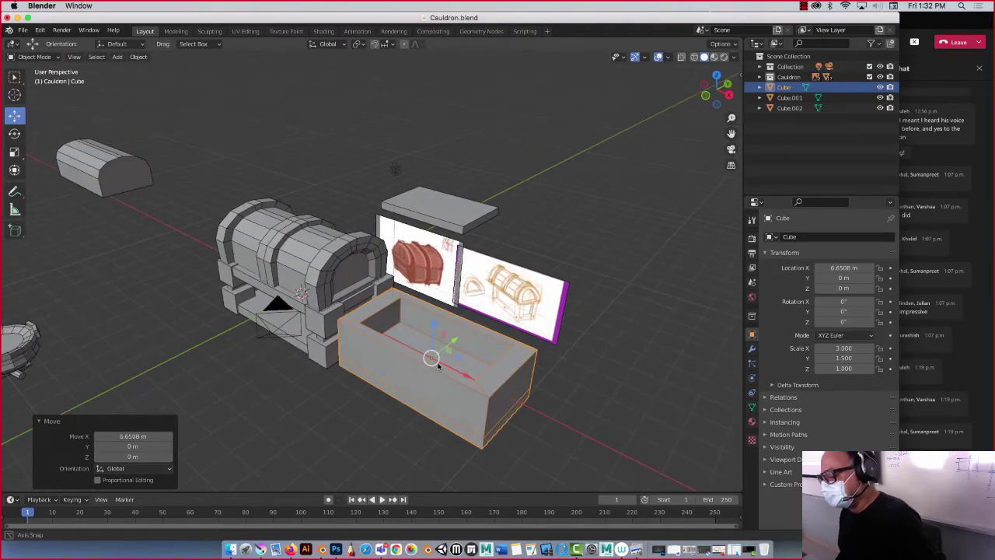
# - Scale the box base's mesh along X by about 1.194
pyautogui.press('Tab')
pyautogui.click(380, 321)
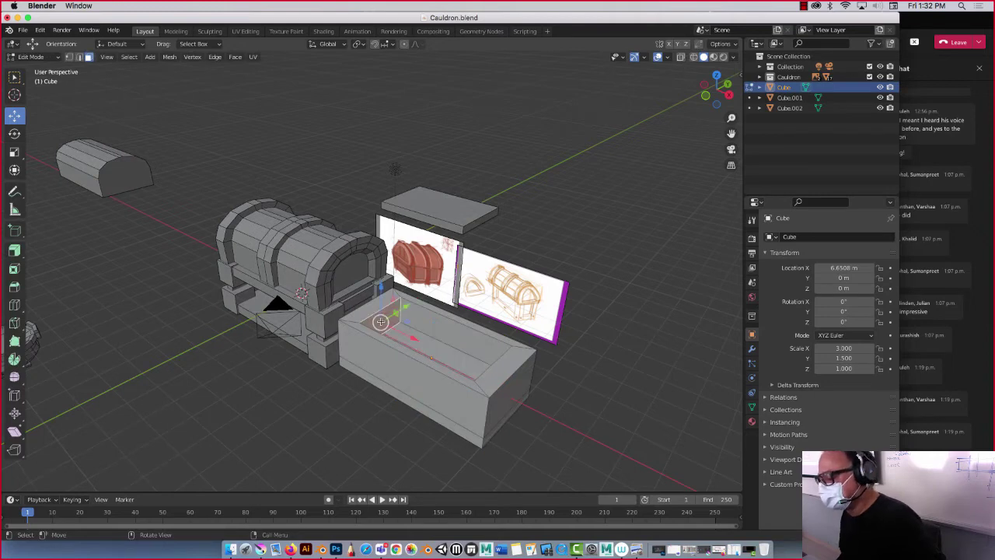
pyautogui.moveTo(381, 321); pyautogui.dragTo(486, 306, button='middle')
pyautogui.click(547, 305)
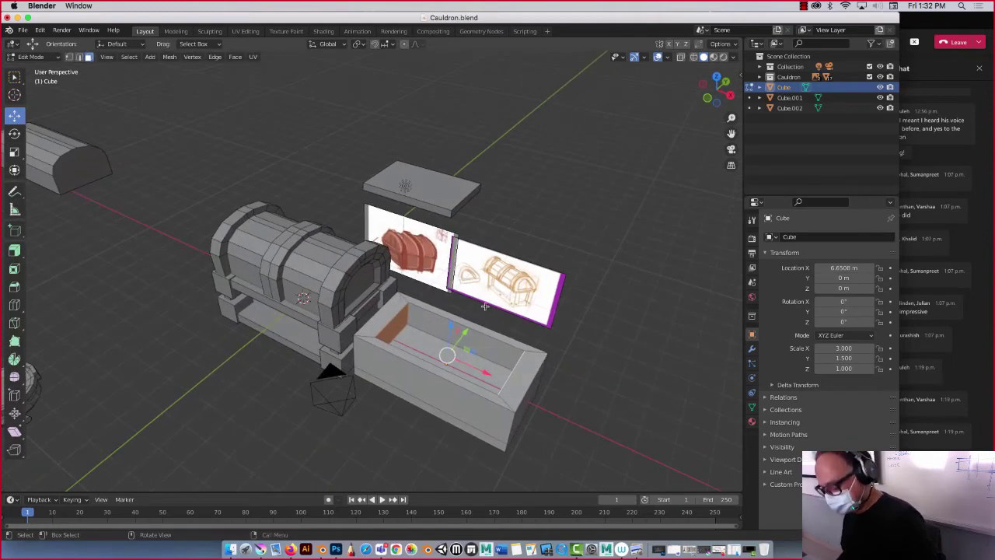
pyautogui.click(14, 151)
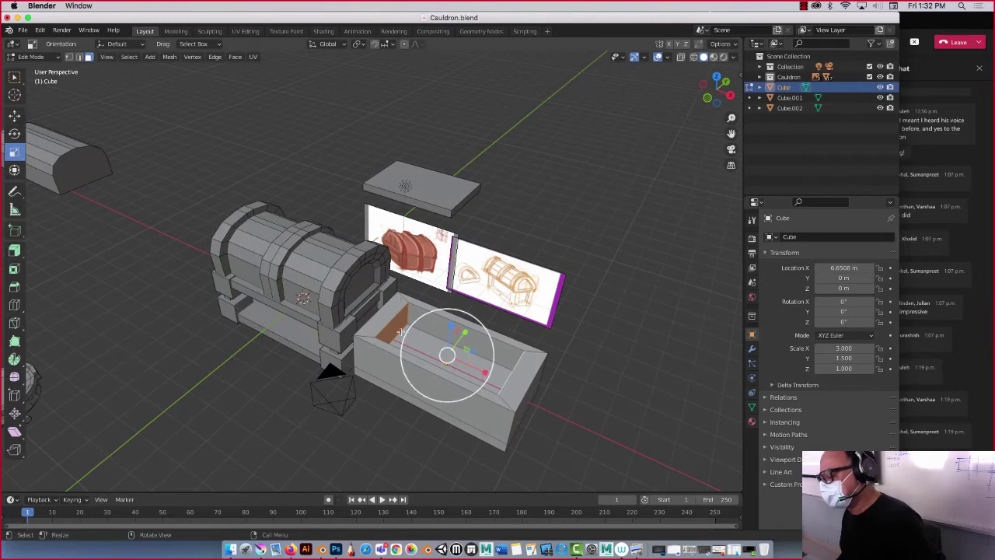
pyautogui.moveTo(482, 370); pyautogui.dragTo(491, 371)
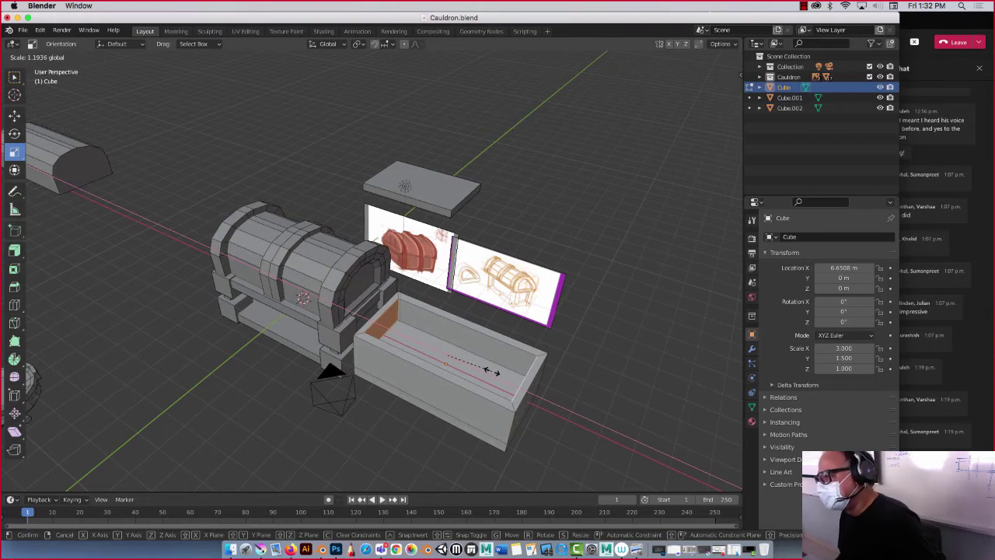
pyautogui.moveTo(491, 370); pyautogui.dragTo(491, 371)
pyautogui.moveTo(491, 370); pyautogui.dragTo(500, 418, button='middle')
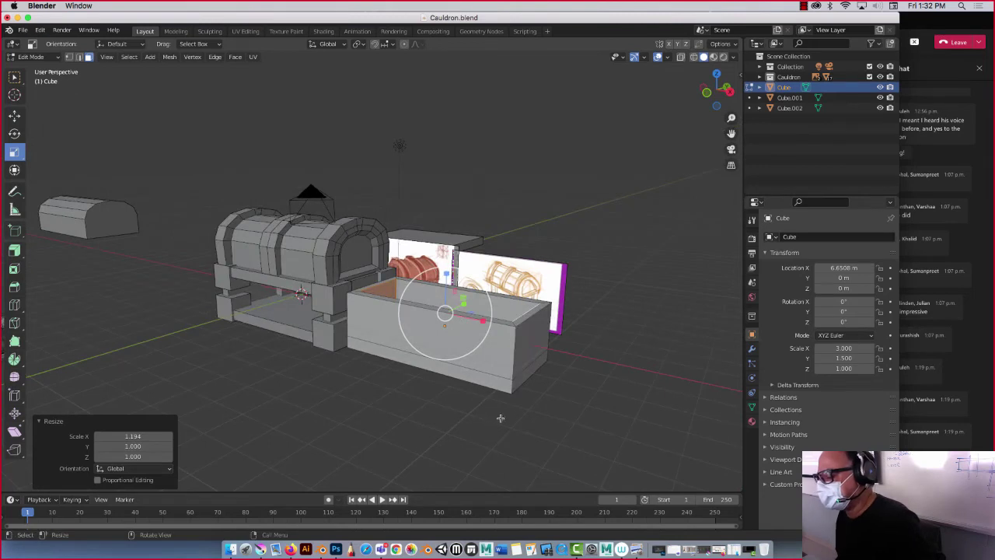
# - Add a loop cut around the box base, slid down near the bottom
pyautogui.click(14, 304)
pyautogui.moveTo(416, 316); pyautogui.dragTo(469, 318)
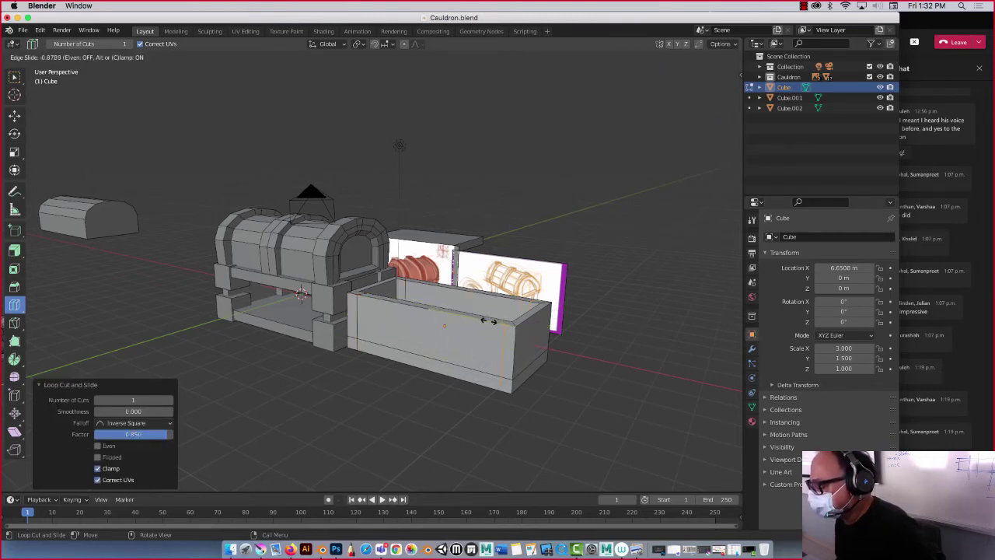
pyautogui.moveTo(487, 320); pyautogui.dragTo(488, 321)
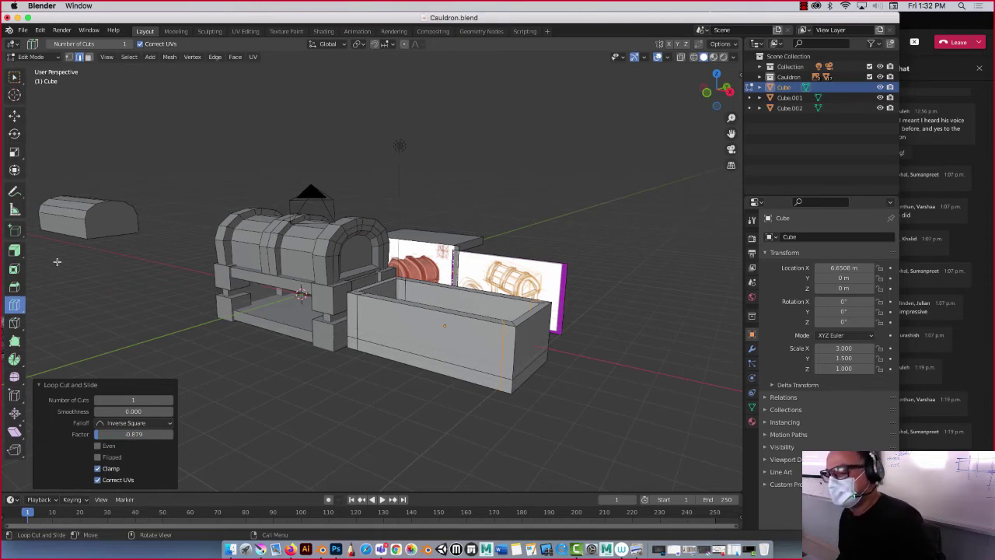
pyautogui.click(87, 57)
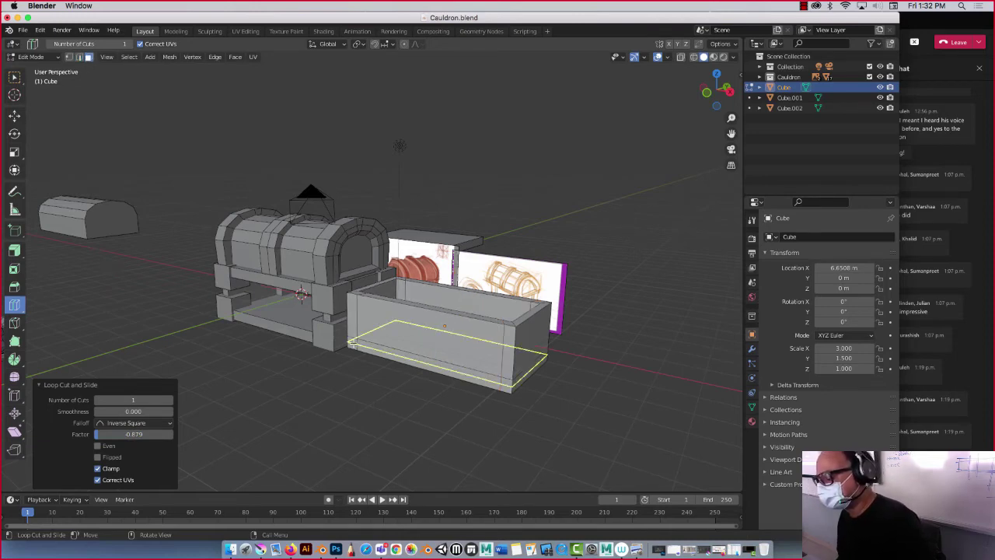
pyautogui.click(14, 115)
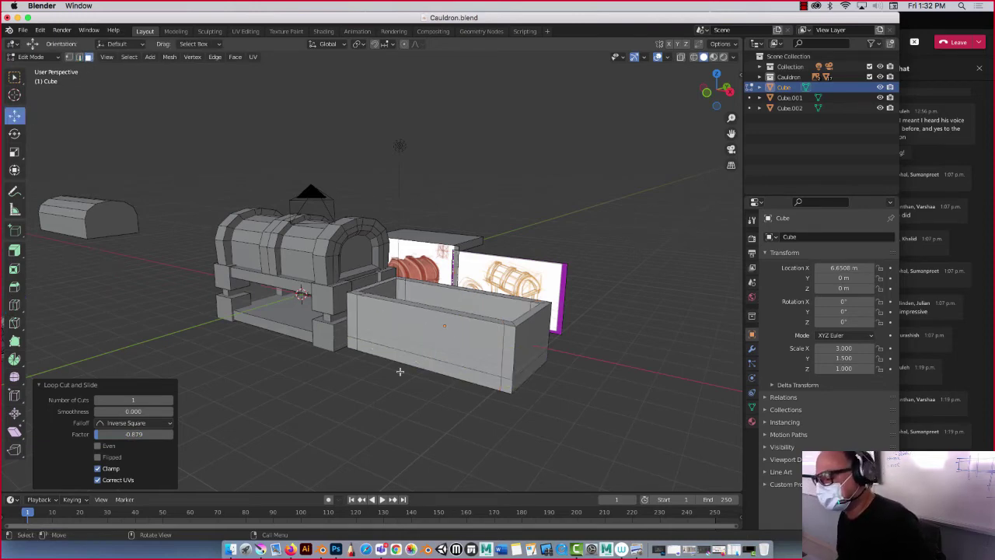
# - Try extruding the box's lower end faces, then undo that extrusion
pyautogui.click(352, 331)
pyautogui.keyDown('shift'); pyautogui.click(404, 357); pyautogui.keyUp('shift')
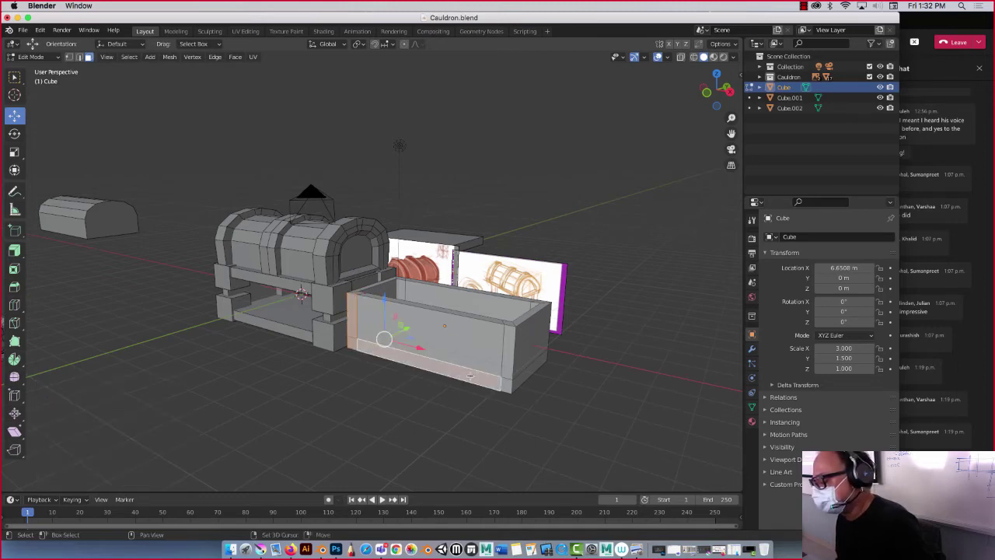
pyautogui.keyDown('shift'); pyautogui.click(505, 382); pyautogui.keyUp('shift')
pyautogui.keyDown('shift'); pyautogui.click(507, 371); pyautogui.keyUp('shift')
pyautogui.moveTo(482, 353); pyautogui.dragTo(461, 359, button='middle')
pyautogui.press('e')
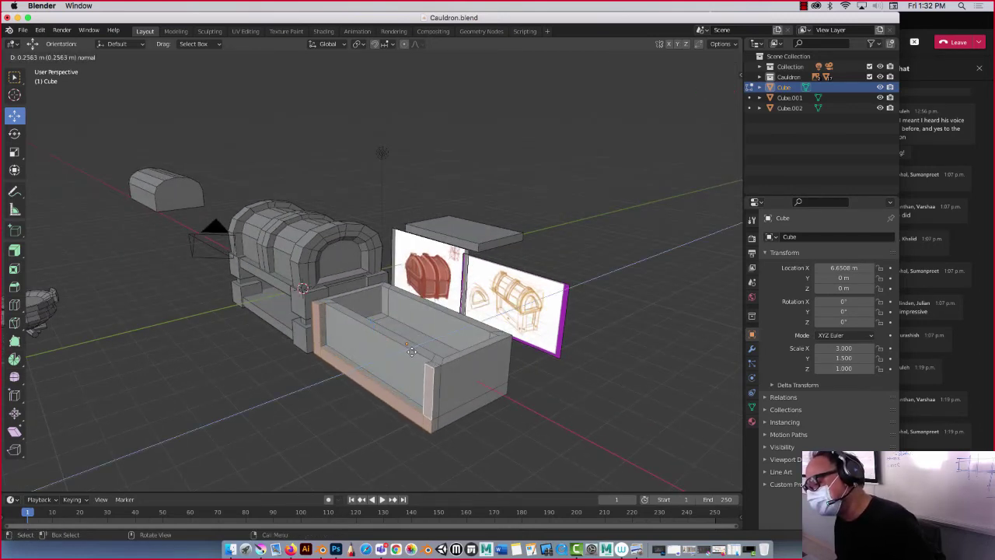
pyautogui.click(412, 352)
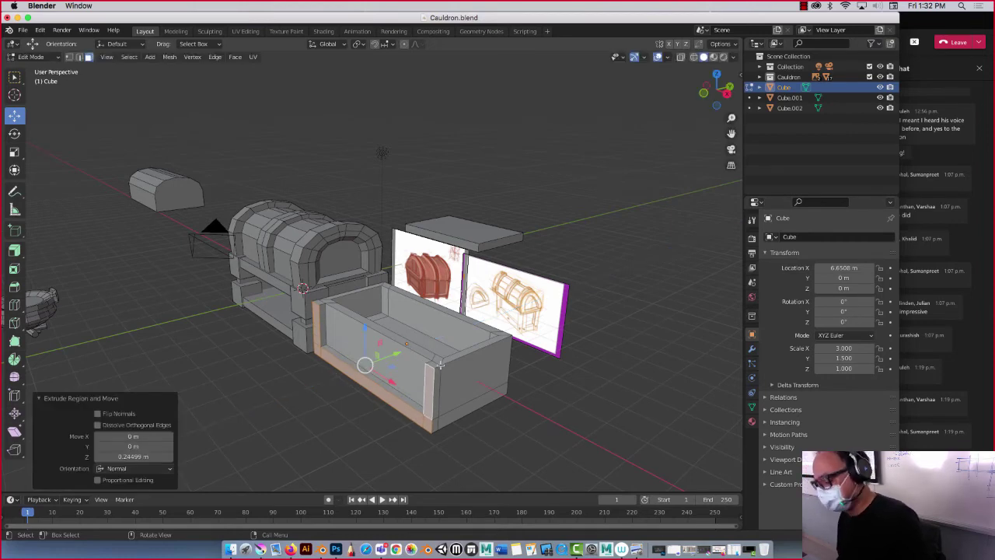
pyautogui.hotkey('ctrl', 'z')
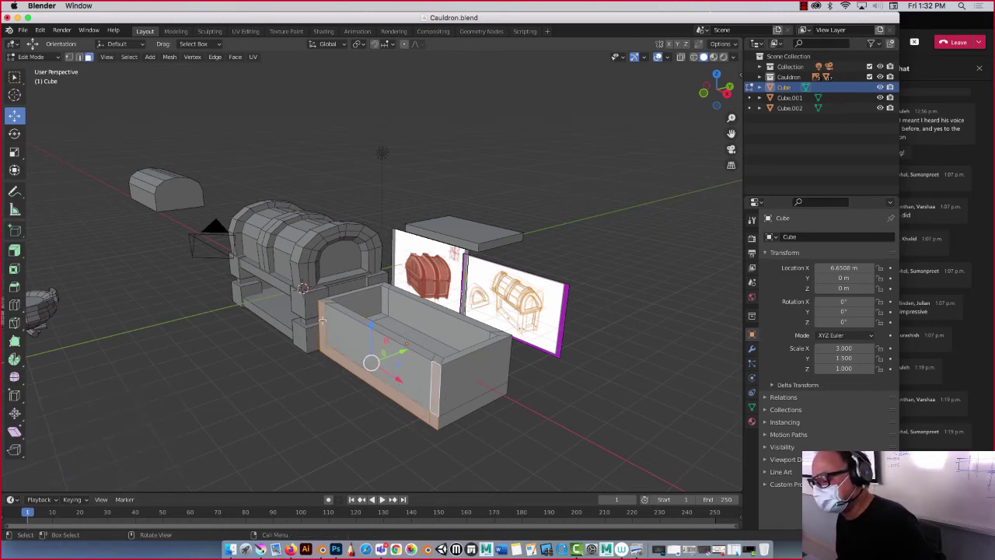
# - Extrude the lower front strips of the box outward along their normals
pyautogui.keyDown('shift'); pyautogui.click(352, 369); pyautogui.keyUp('shift')
pyautogui.keyDown('shift'); pyautogui.click(434, 393); pyautogui.keyUp('shift')
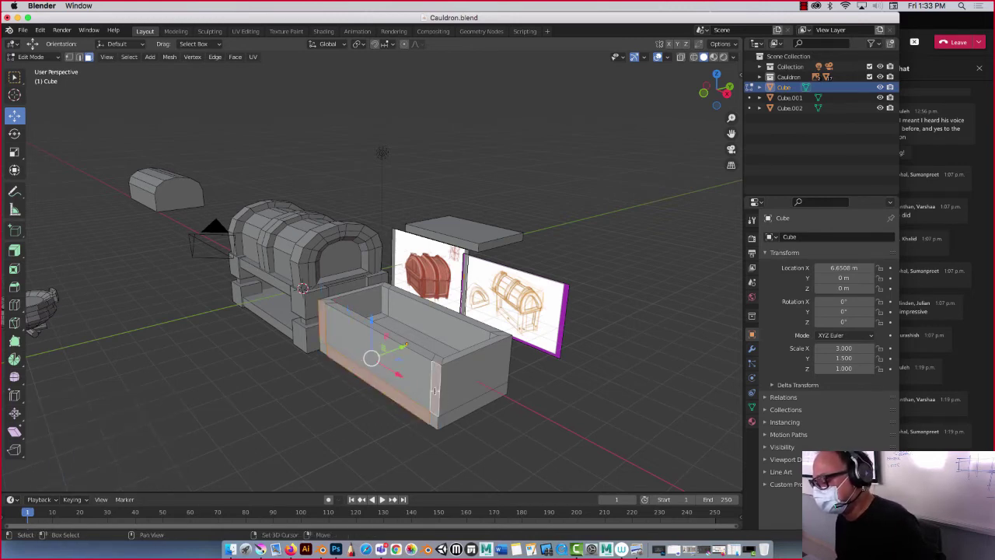
pyautogui.press('e')
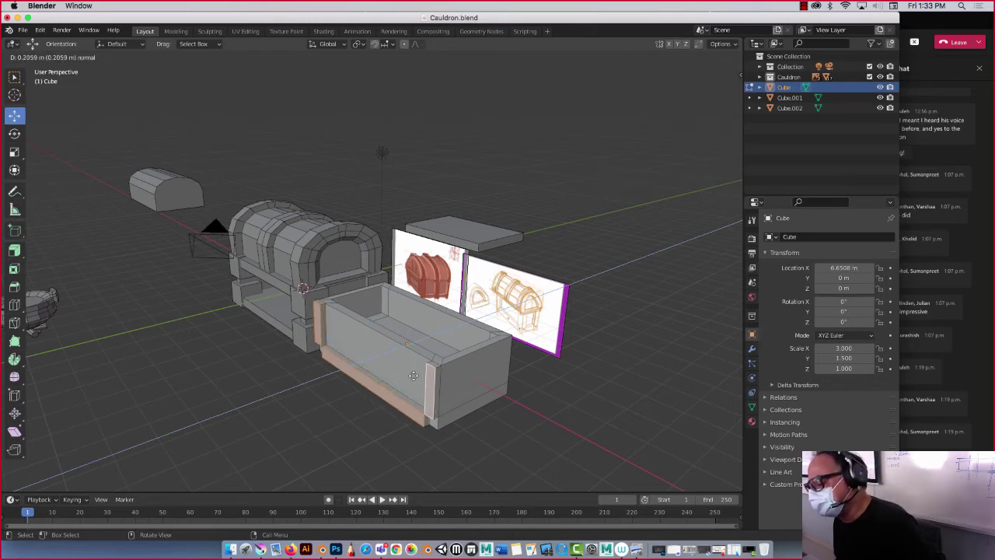
pyautogui.click(413, 375)
pyautogui.click(435, 427)
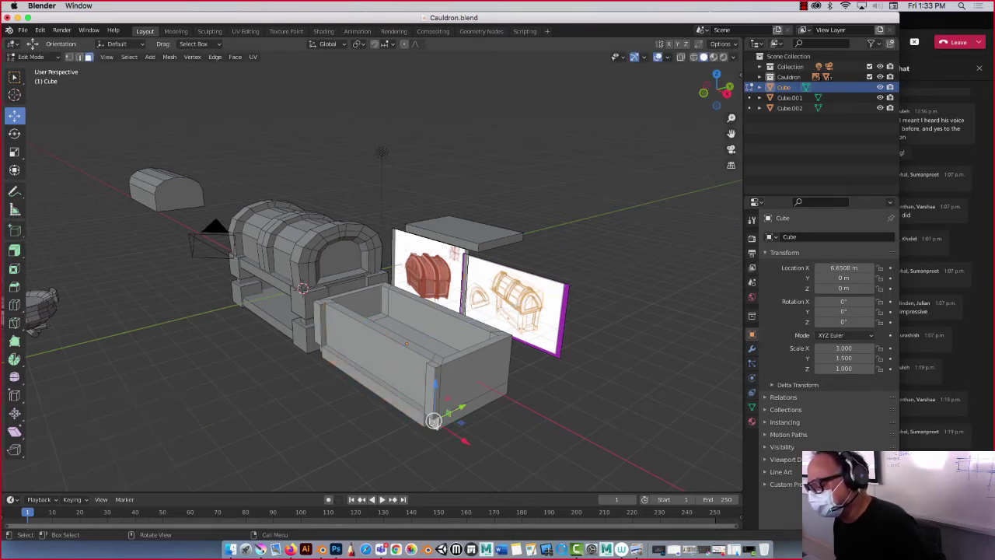
pyautogui.moveTo(427, 426); pyautogui.dragTo(372, 427, button='middle')
pyautogui.click(377, 350)
pyautogui.press('e')
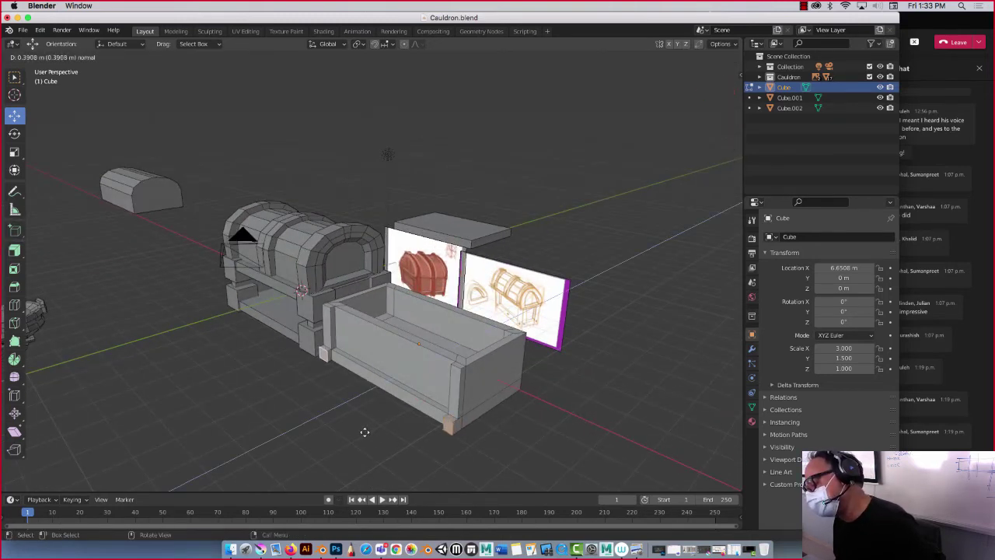
pyautogui.click(365, 431)
# - Extrude the lower front strip and wall end face outward by exactly 0.2 m
pyautogui.moveTo(353, 428); pyautogui.dragTo(259, 420, button='middle')
pyautogui.click(257, 370)
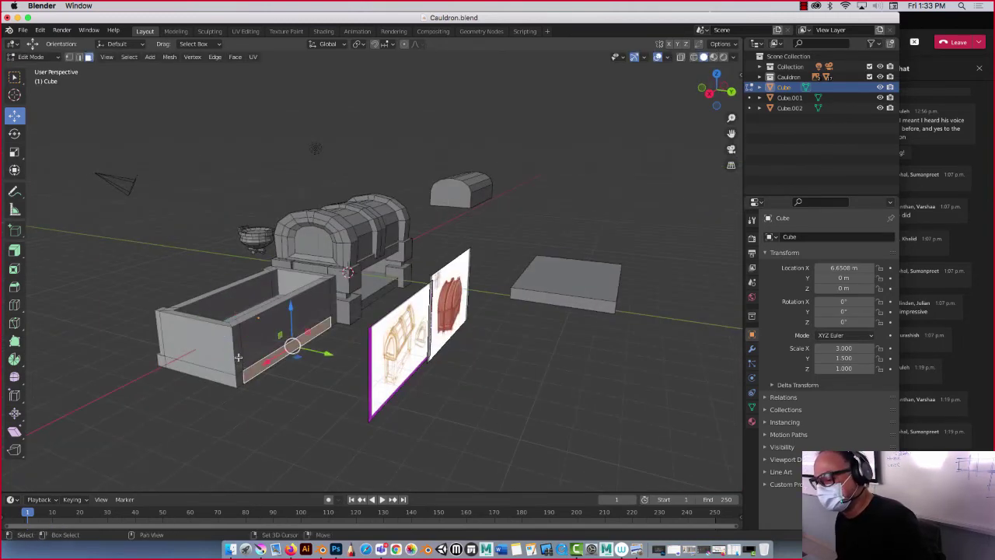
pyautogui.click(241, 359)
pyautogui.keyDown('shift'); pyautogui.click(332, 291); pyautogui.keyUp('shift')
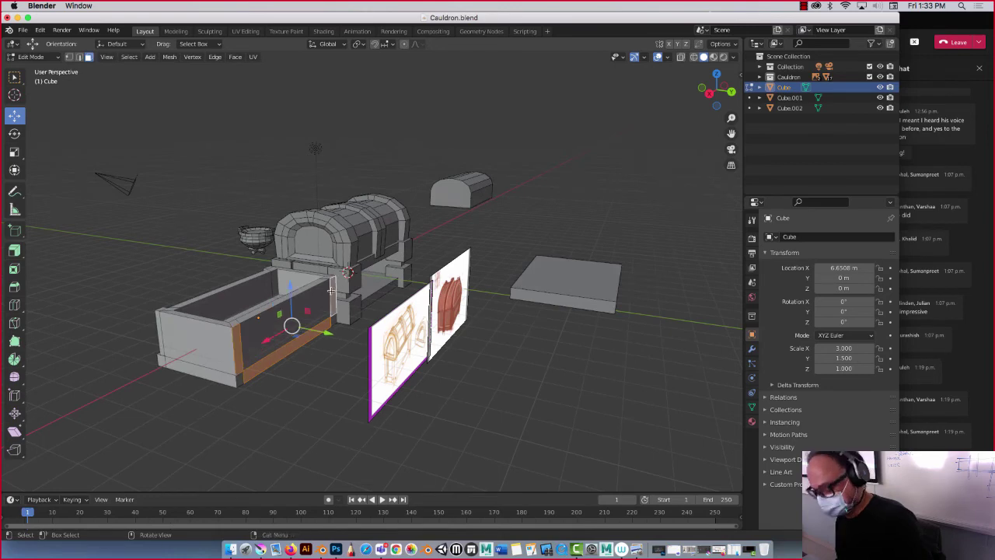
pyautogui.press('e')
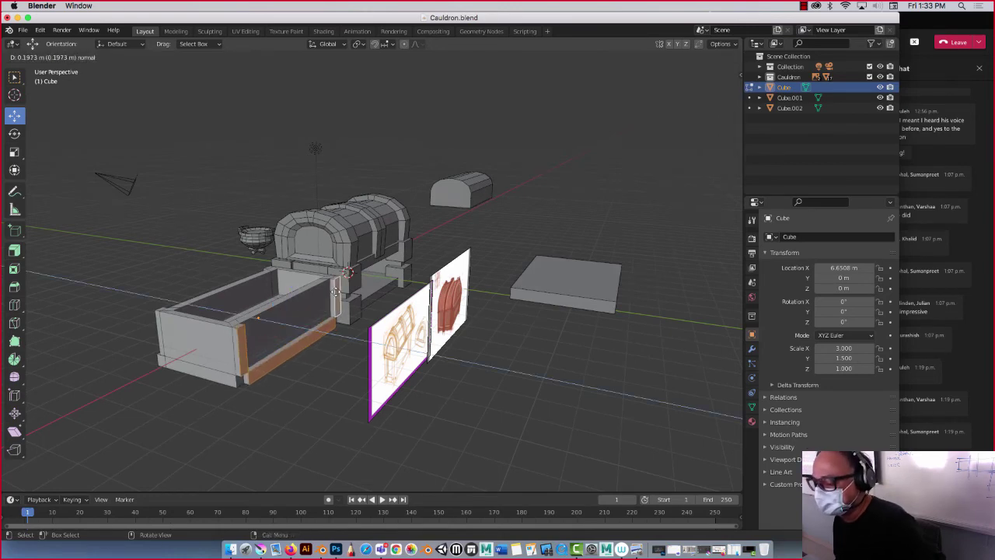
pyautogui.click(331, 285)
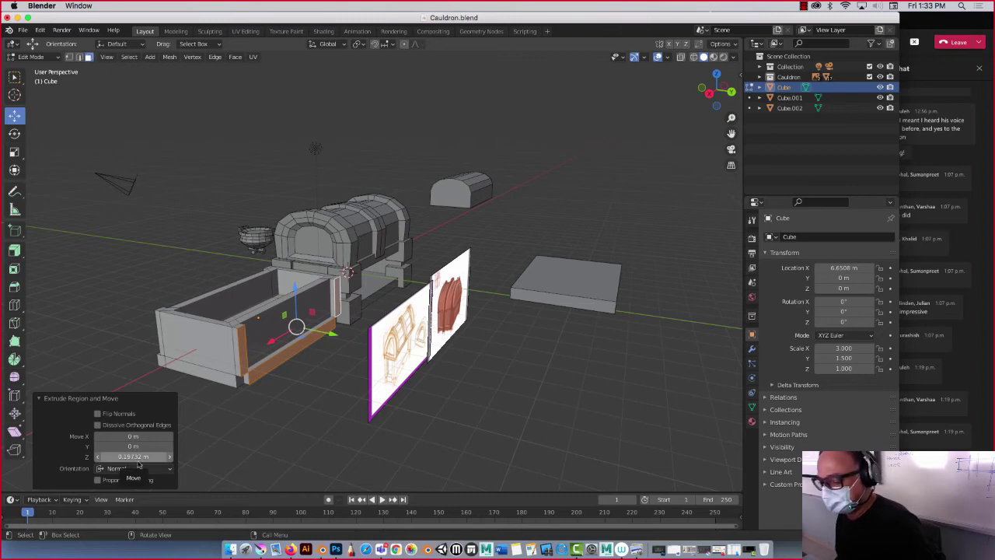
pyautogui.click(137, 458)
pyautogui.write('0.2')
pyautogui.press('Return')
pyautogui.click(232, 410)
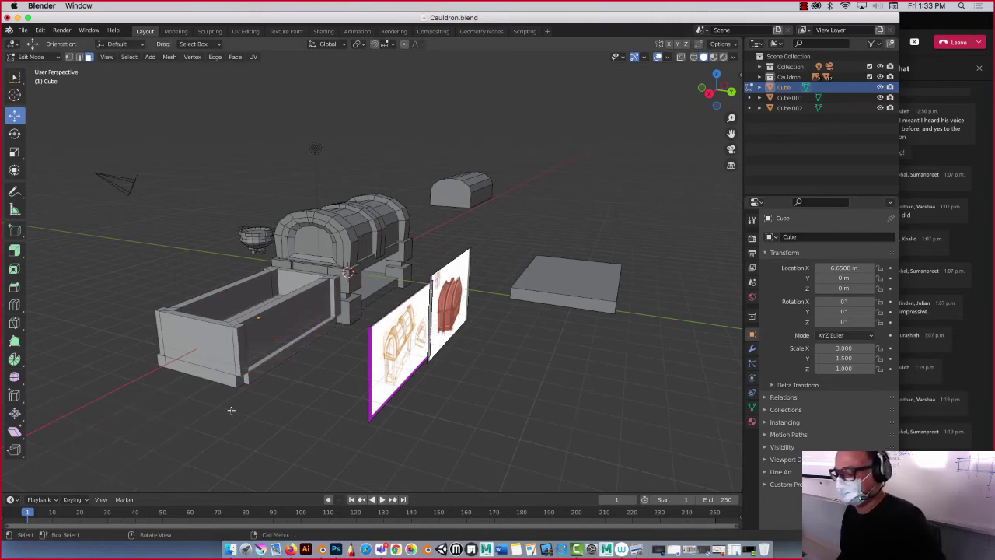
pyautogui.click(247, 382)
pyautogui.moveTo(336, 319); pyautogui.dragTo(330, 318, button='middle')
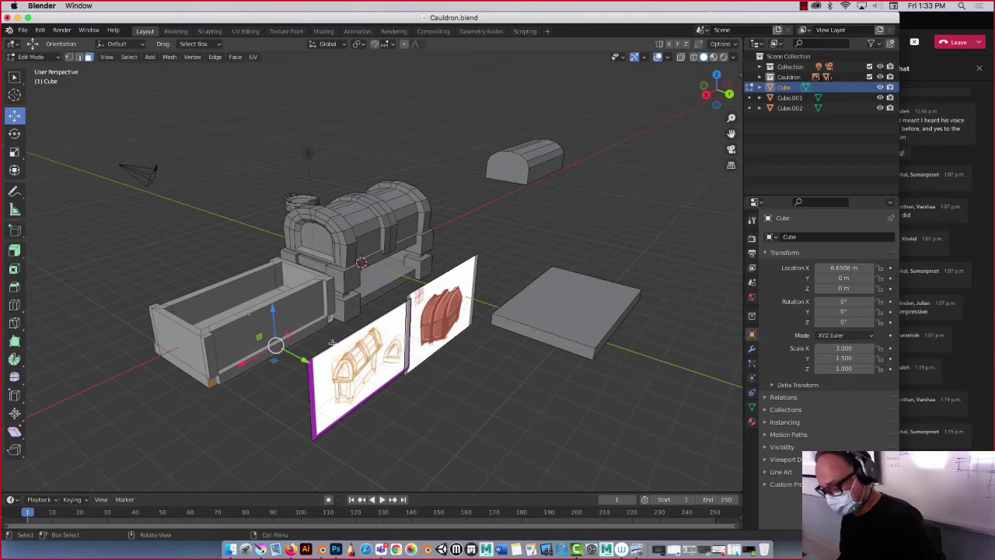
# - Extrude the box's bottom corner piece and front bottom strip outward about 0.175 m into feet
pyautogui.press('e')
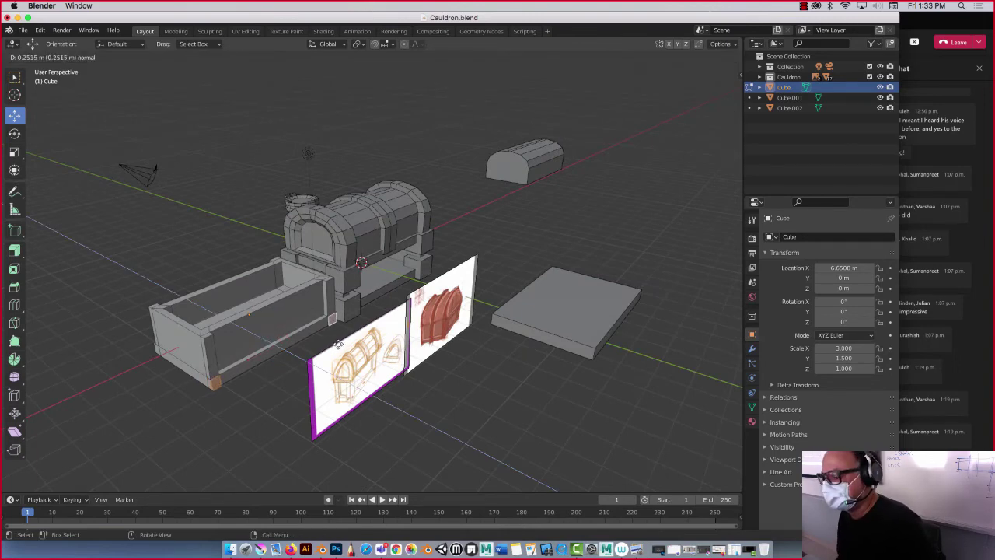
pyautogui.click(338, 343)
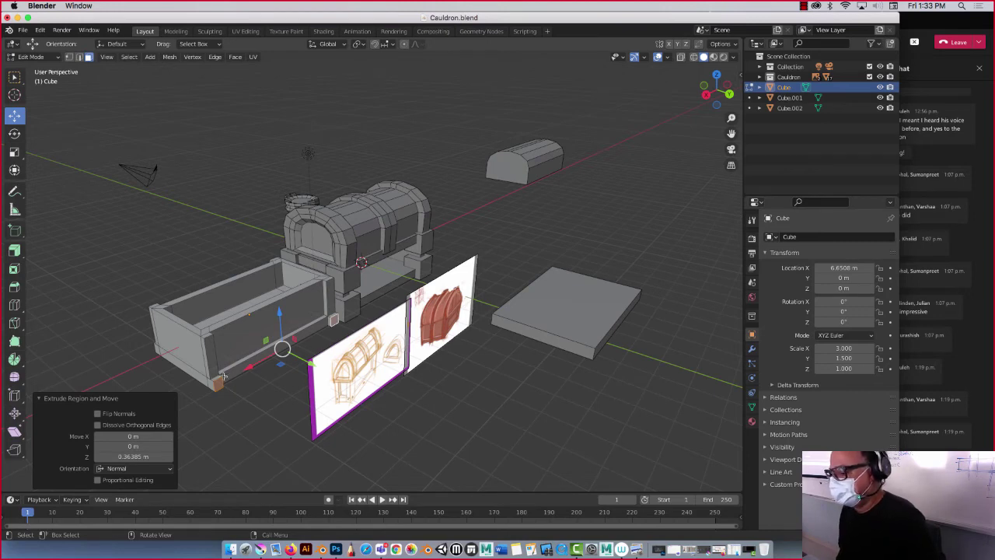
pyautogui.moveTo(220, 378); pyautogui.dragTo(254, 392, button='middle')
pyautogui.click(261, 396)
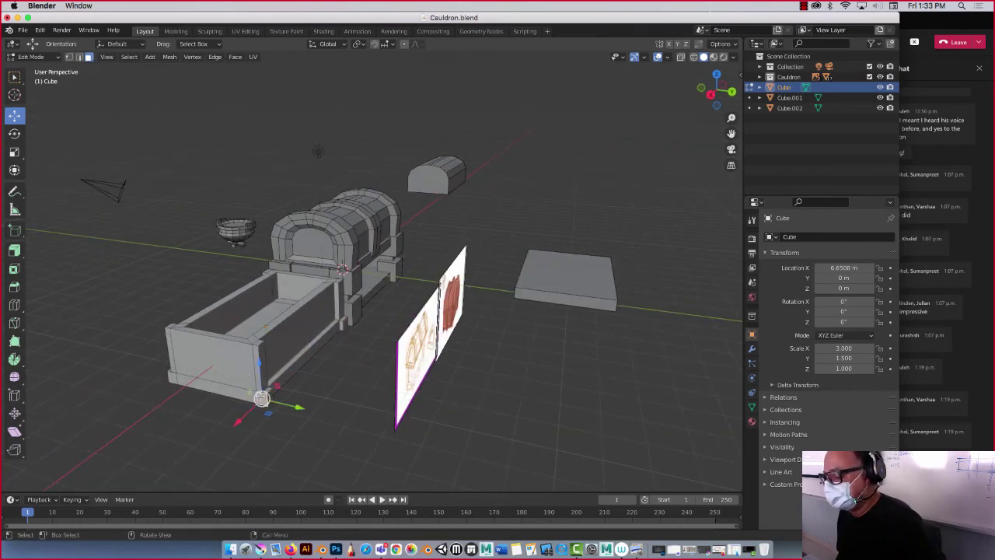
pyautogui.keyDown('shift'); pyautogui.click(171, 377); pyautogui.keyUp('shift')
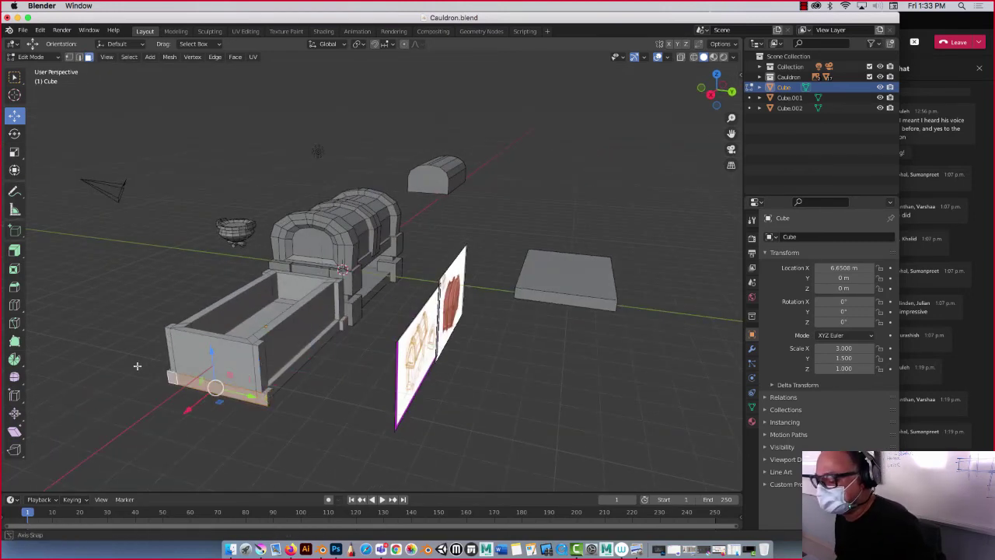
pyautogui.moveTo(171, 377); pyautogui.dragTo(330, 360, button='middle')
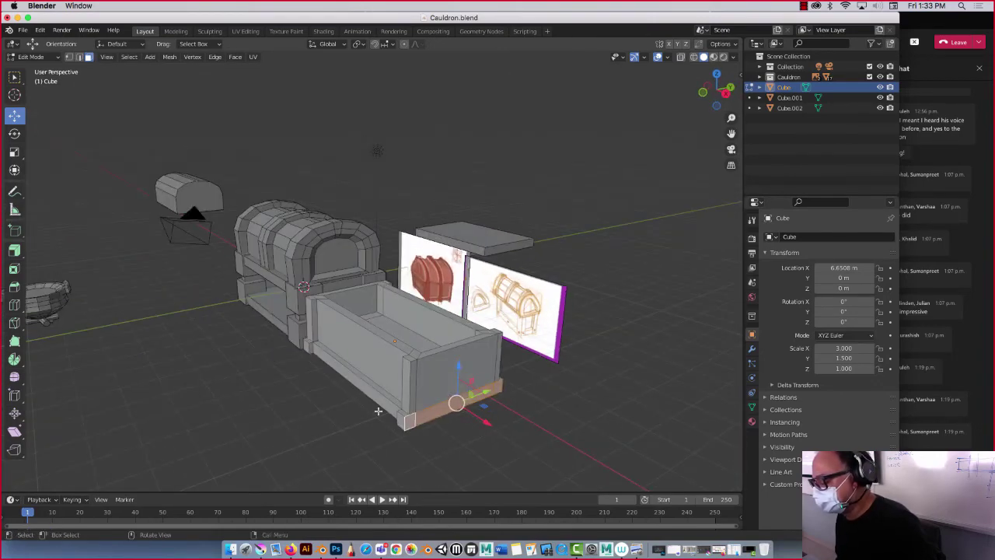
pyautogui.click(434, 415)
pyautogui.press('e')
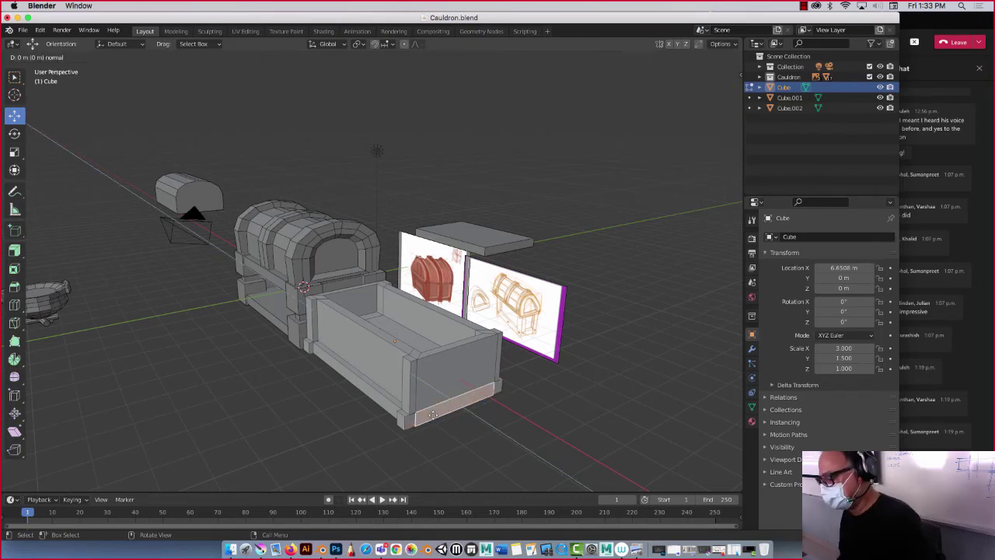
pyautogui.click(435, 415)
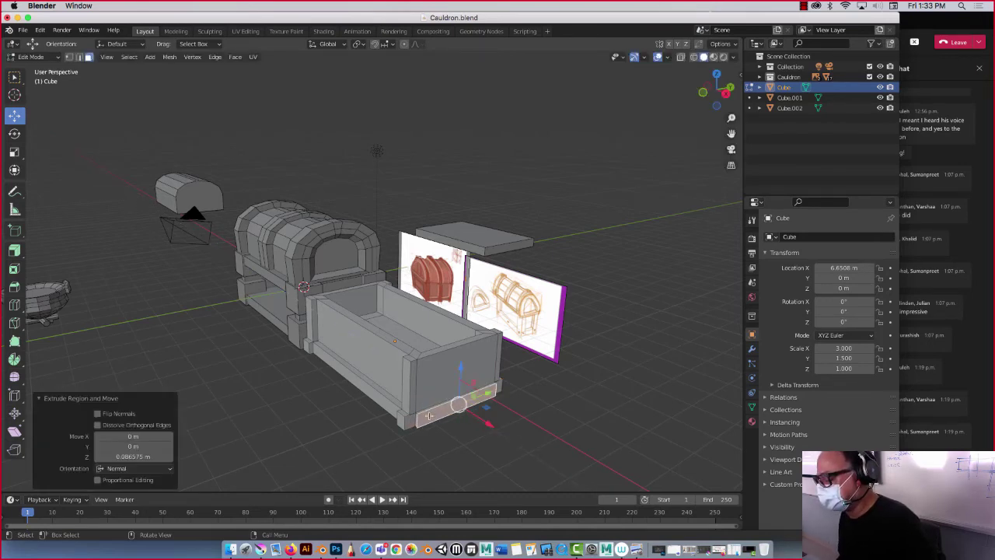
pyautogui.click(406, 418)
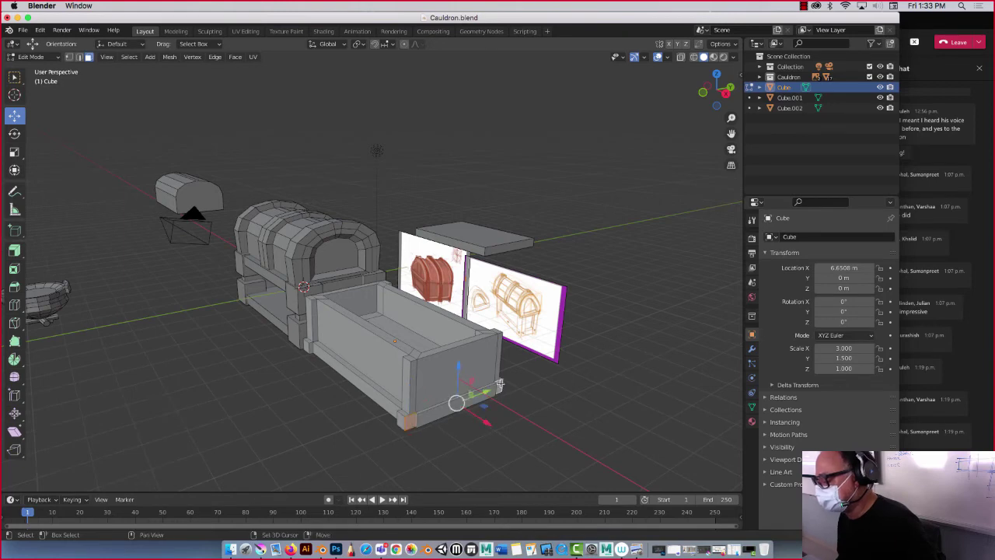
pyautogui.press('e')
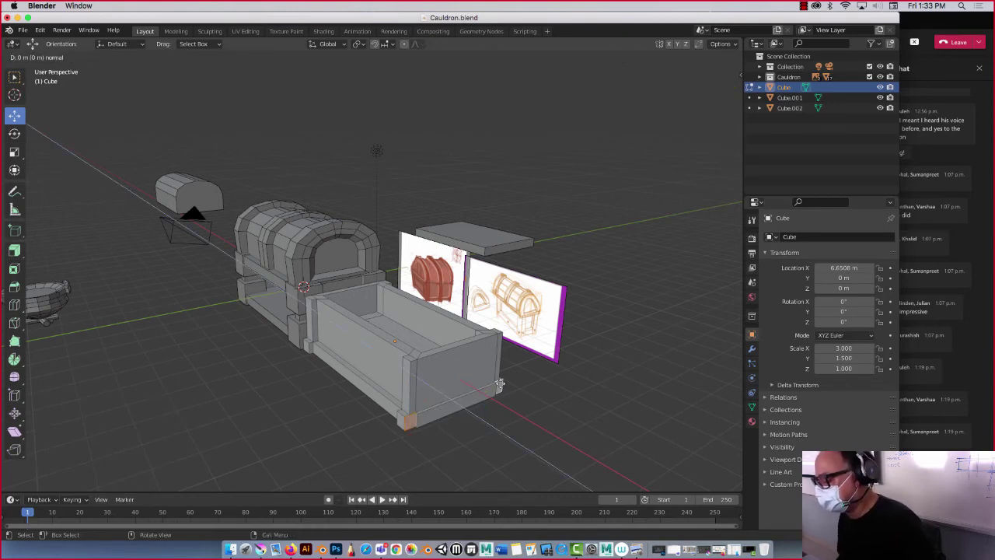
pyautogui.click(504, 386)
pyautogui.moveTo(373, 406); pyautogui.dragTo(381, 373, button='middle')
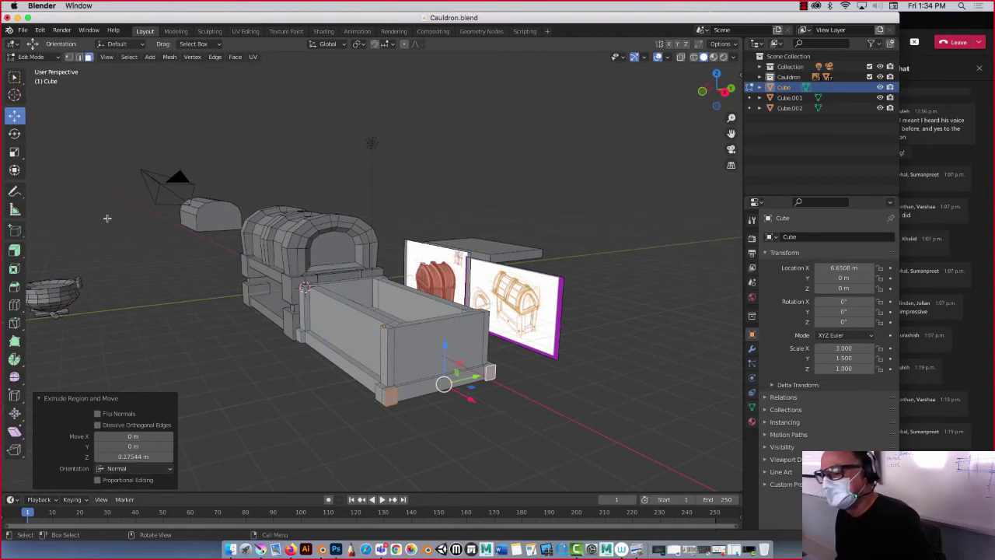
# - Add an edge loop and inset the box's front face to leave a border
pyautogui.click(14, 304)
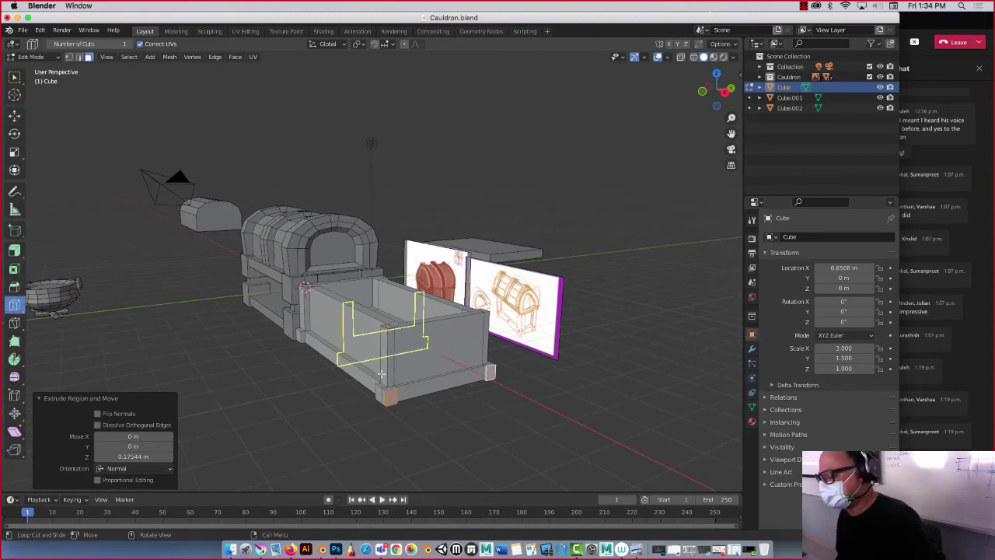
pyautogui.moveTo(391, 351); pyautogui.dragTo(394, 334)
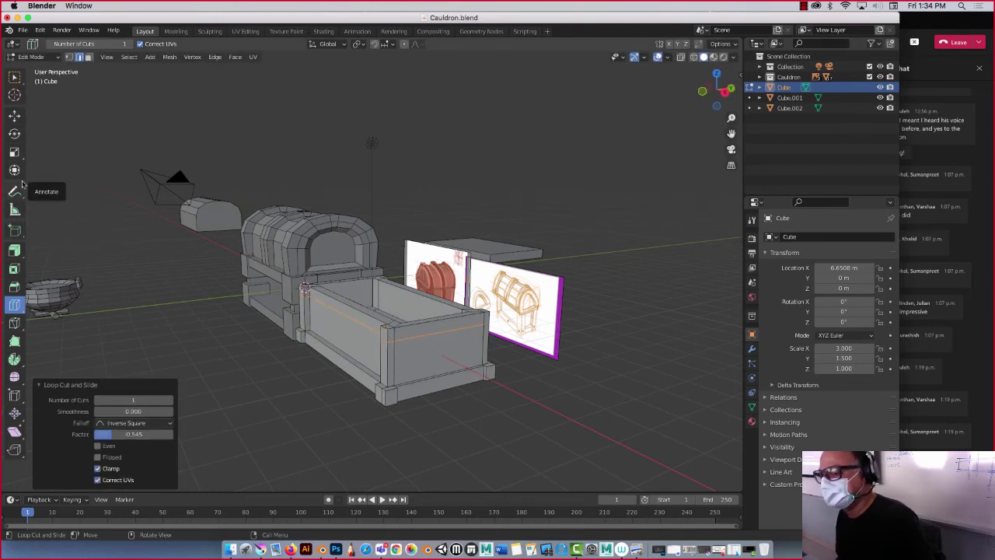
pyautogui.click(14, 116)
pyautogui.click(88, 57)
pyautogui.click(428, 355)
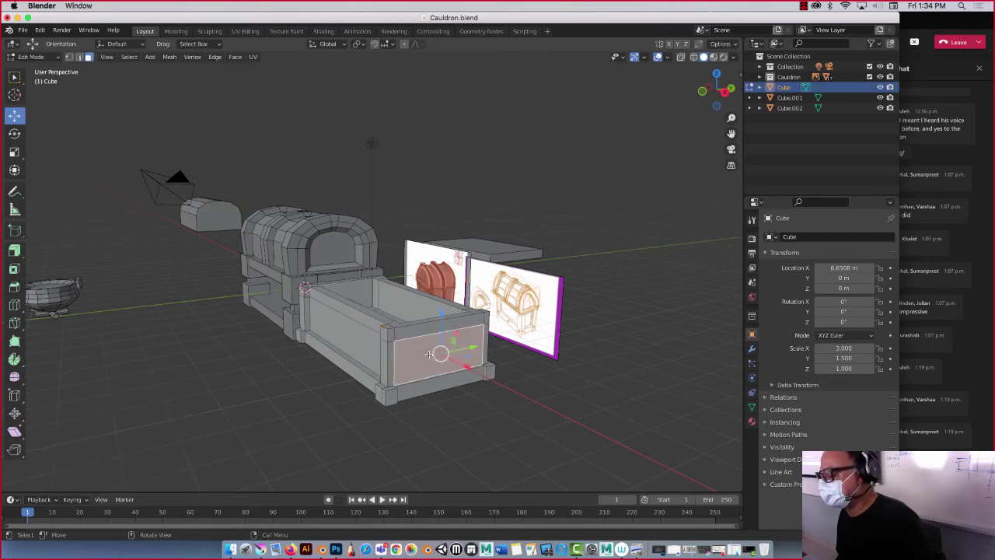
pyautogui.click(13, 270)
pyautogui.moveTo(477, 373); pyautogui.dragTo(470, 370)
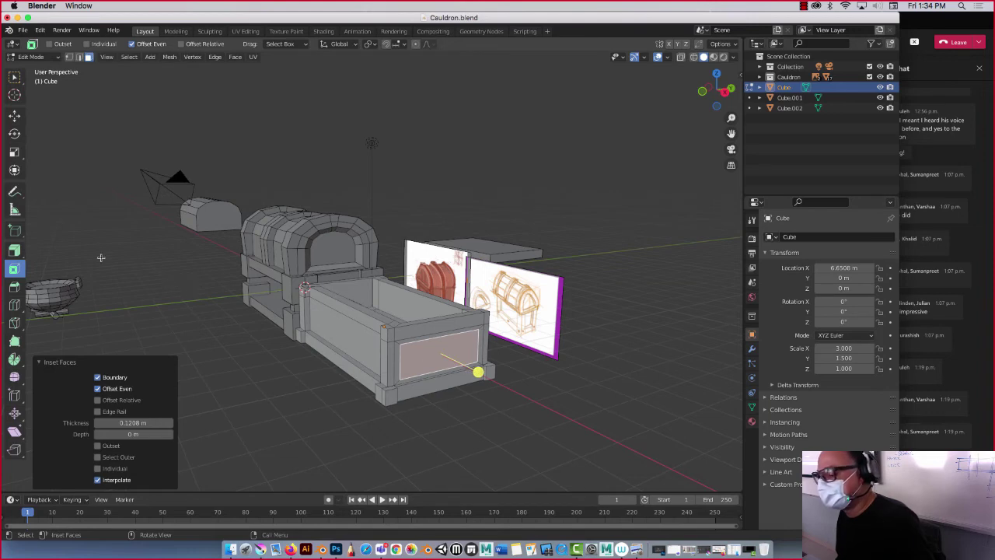
# - Push the inset panel inward about 0.18 m along its normal to recess it
pyautogui.press('e')
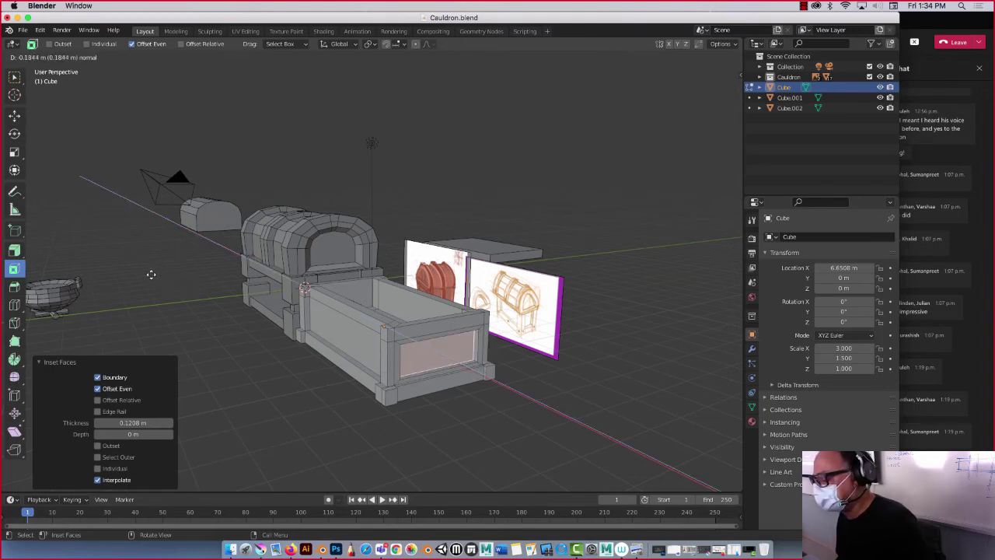
pyautogui.click(154, 276)
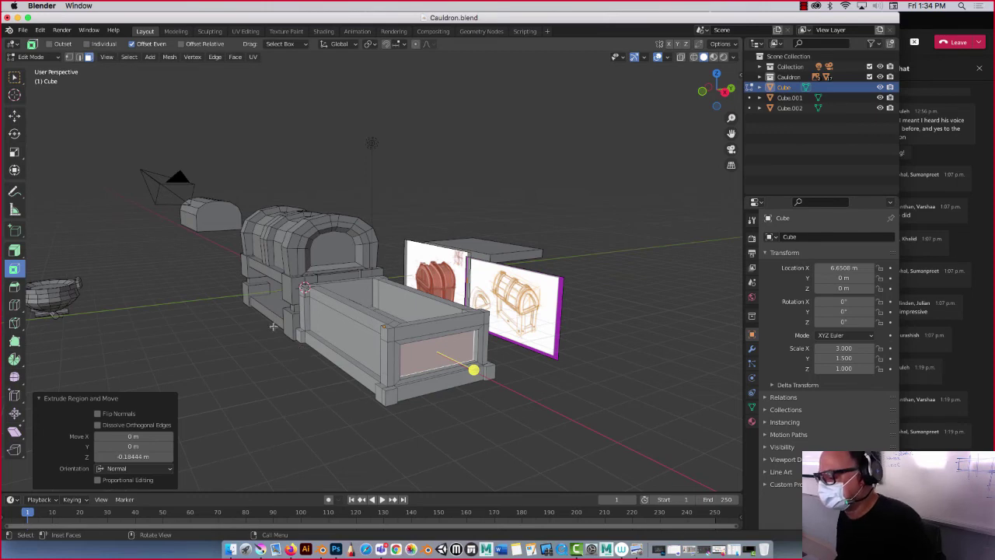
pyautogui.moveTo(258, 313)
pyautogui.mouseDown(button='middle')
pyautogui.moveTo(272, 298)
pyautogui.moveTo(249, 306)
pyautogui.mouseUp(button='middle')
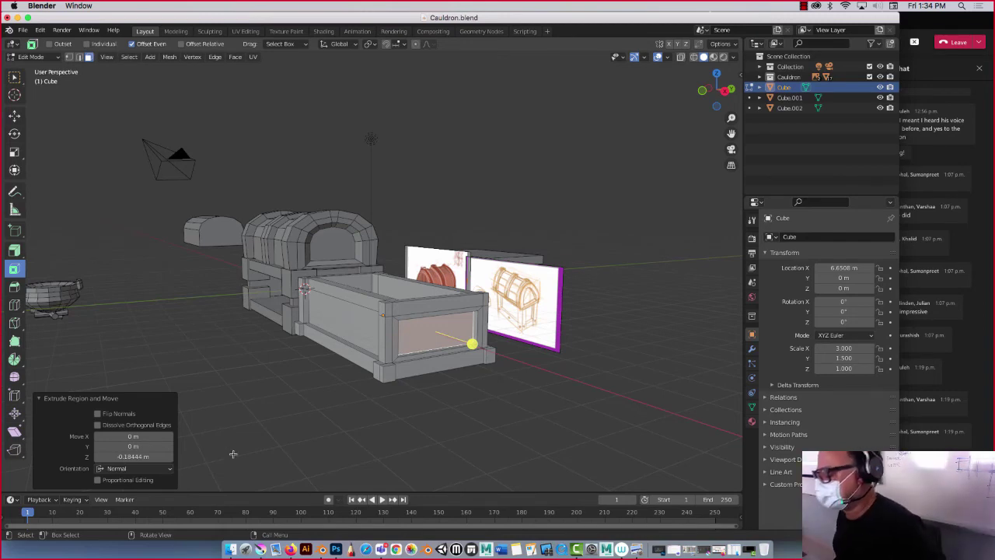
pyautogui.moveTo(336, 379); pyautogui.dragTo(354, 394, button='middle')
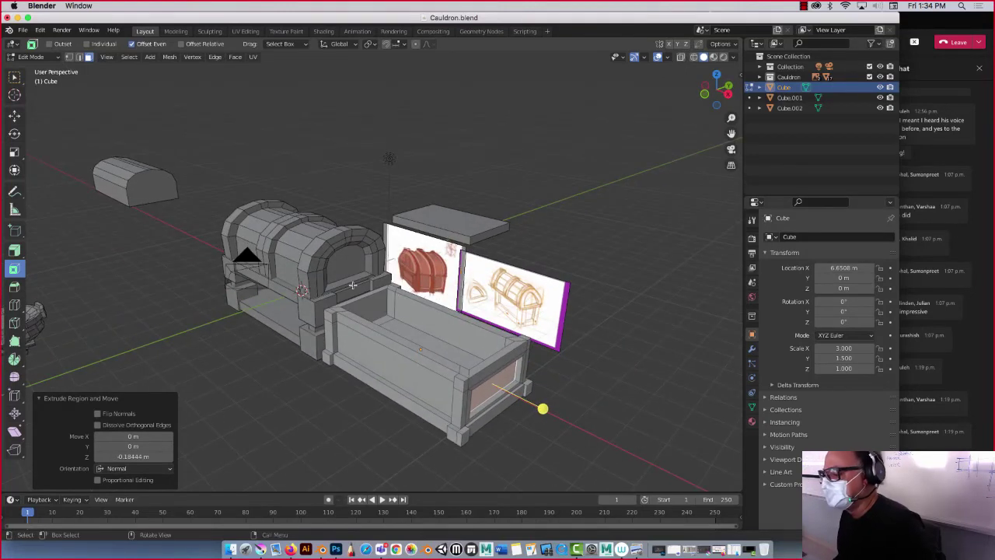
# - In Object Mode, move the arched lid Cube.002 onto the box
pyautogui.press('Tab')
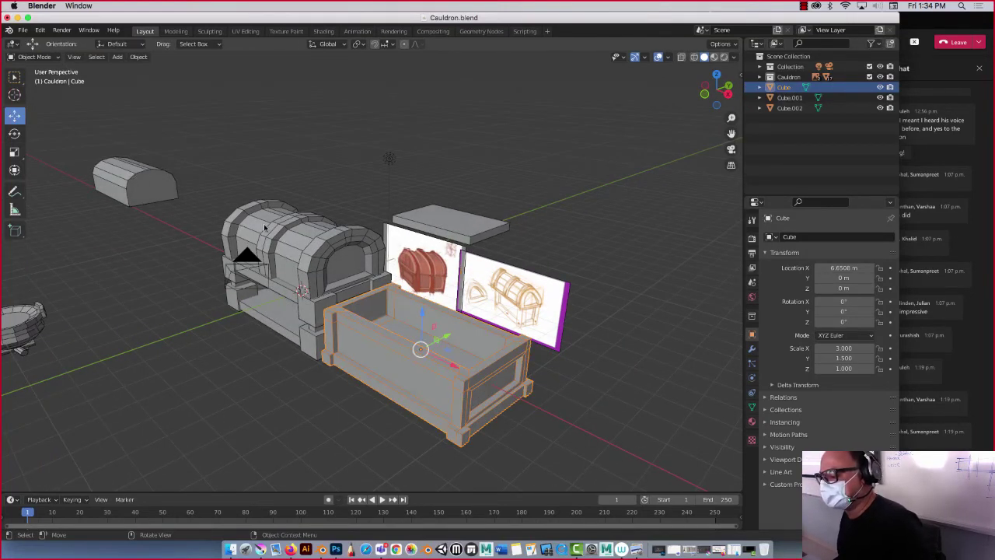
pyautogui.click(264, 227)
pyautogui.press('g')
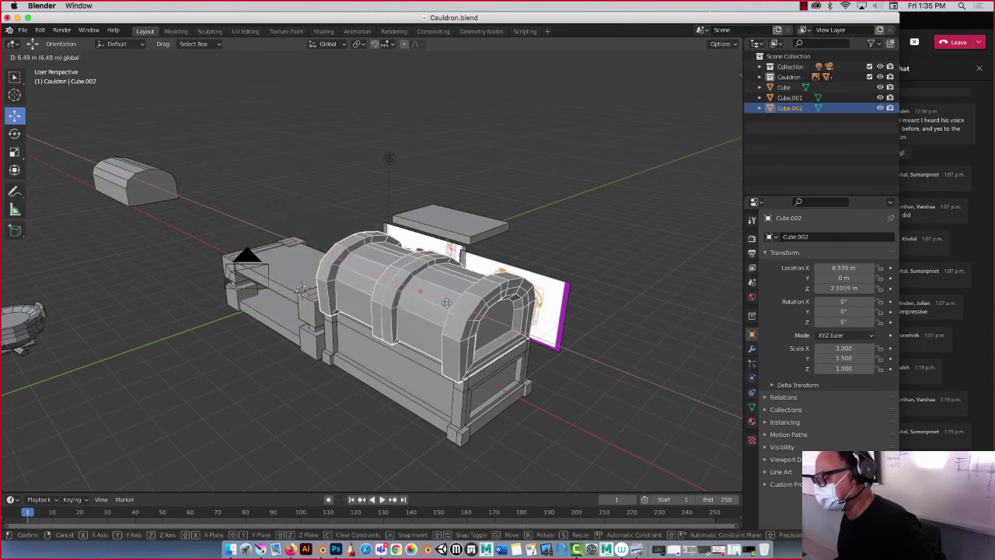
pyautogui.click(449, 304)
# - Tilt the lid open by -25.3° around the X axis
pyautogui.click(14, 133)
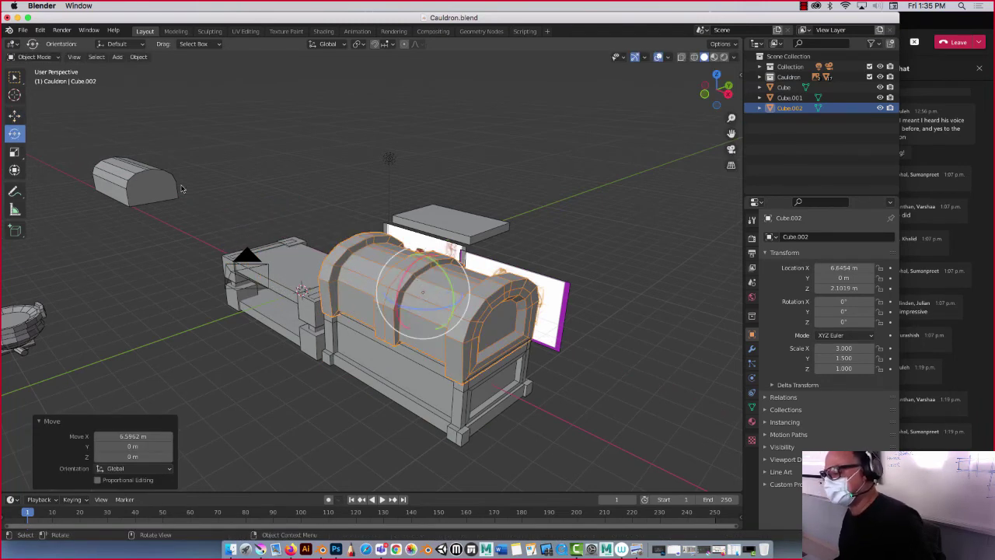
pyautogui.moveTo(412, 286); pyautogui.dragTo(405, 266)
pyautogui.press('KP_3')
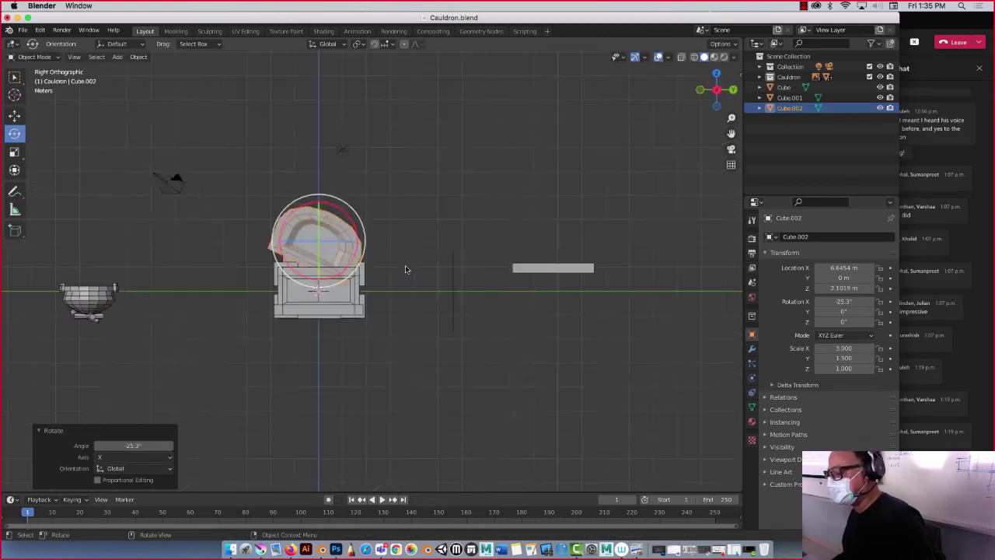
# - Raise the lid, then slide it back and lower it onto the box's rear edge
pyautogui.click(14, 115)
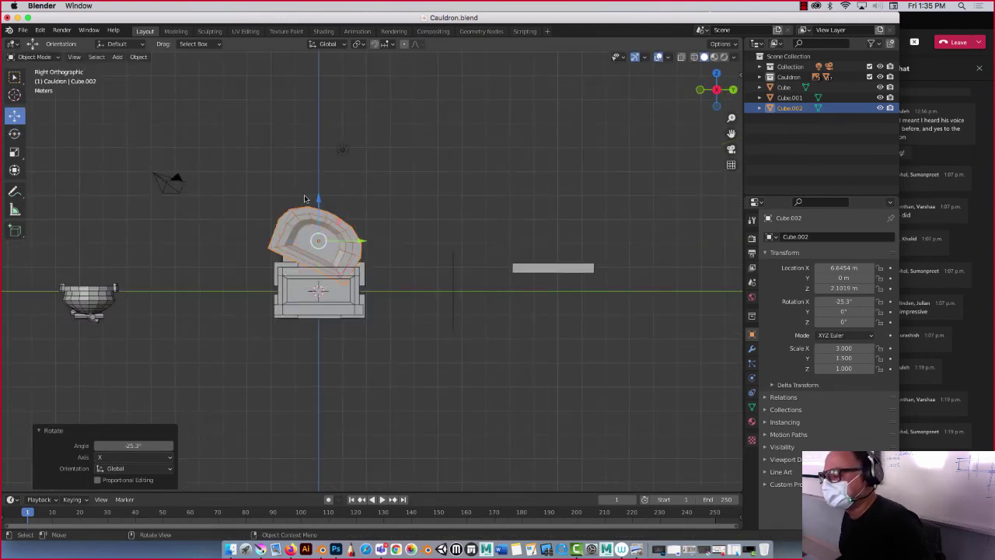
pyautogui.moveTo(319, 205); pyautogui.dragTo(320, 181)
pyautogui.moveTo(339, 219); pyautogui.dragTo(330, 194)
pyautogui.moveTo(330, 194); pyautogui.dragTo(379, 203, button='middle')
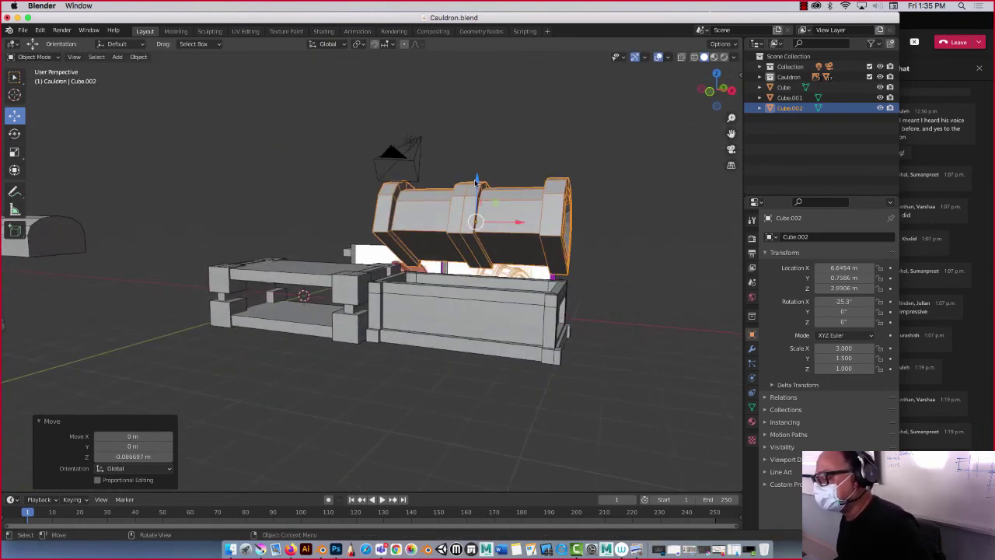
pyautogui.moveTo(474, 182); pyautogui.dragTo(426, 178, button='middle')
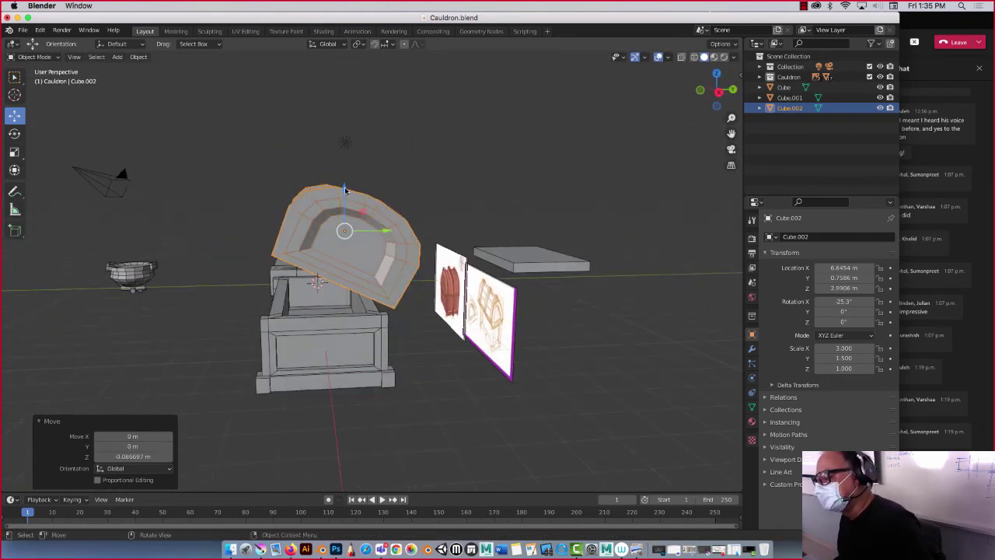
pyautogui.moveTo(346, 190); pyautogui.dragTo(342, 203)
pyautogui.moveTo(341, 202); pyautogui.dragTo(416, 171, button='middle')
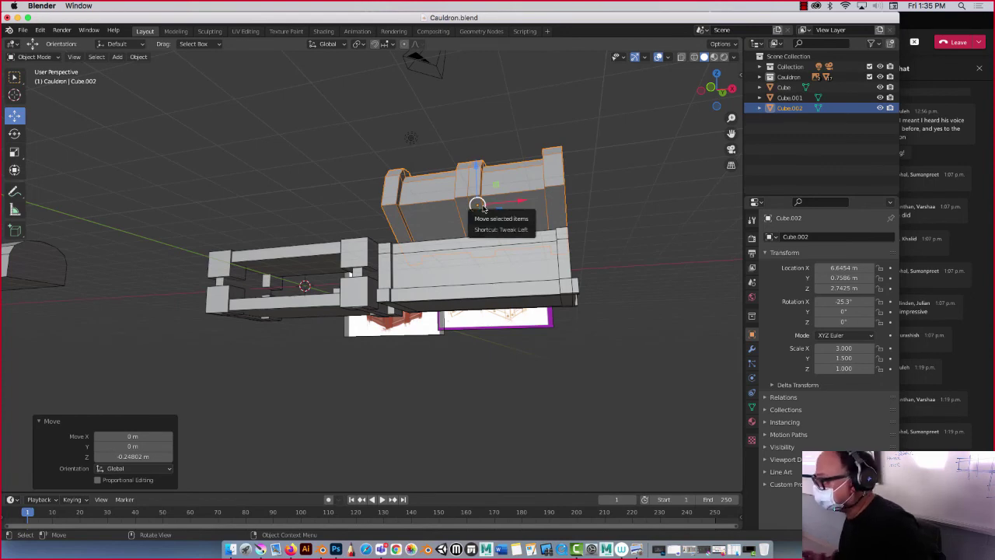
# - Inspect the lid's fit on the chest from above, then deselect it
pyautogui.moveTo(477, 207); pyautogui.dragTo(458, 249, button='middle')
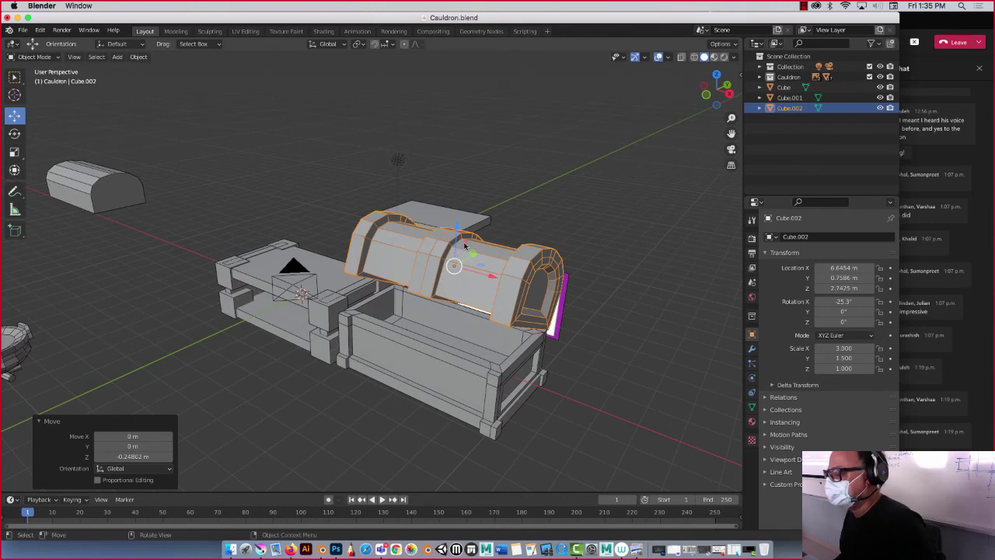
pyautogui.scroll(2, 464, 247)
pyautogui.scroll(-2, 465, 247)
pyautogui.moveTo(459, 246); pyautogui.dragTo(454, 245, button='middle')
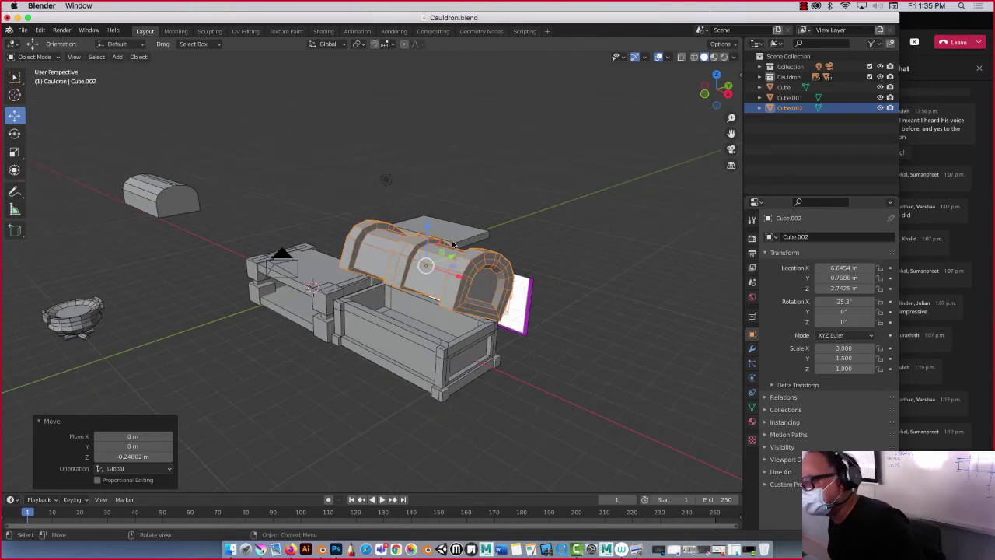
pyautogui.click(374, 199)
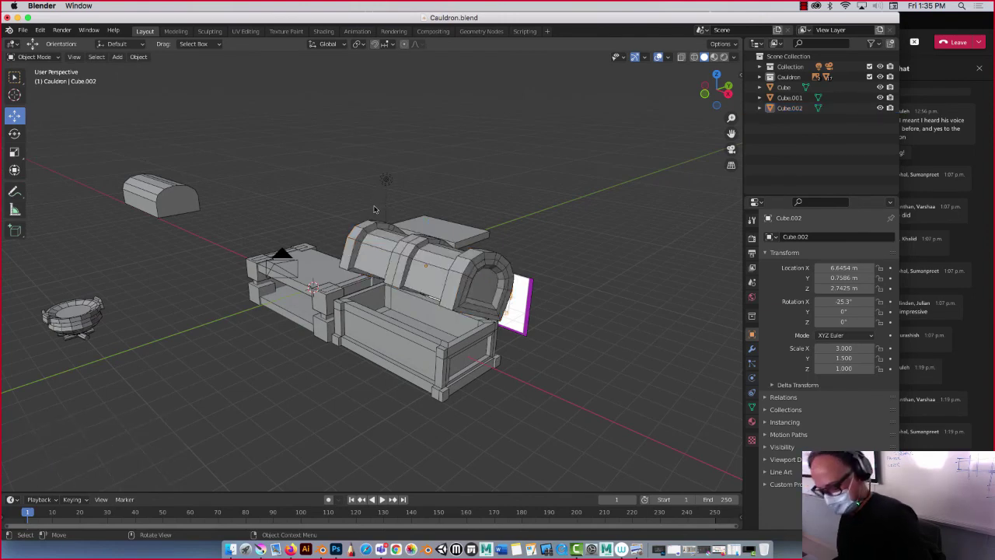
# - Undo the lid's moves and tilt so Cube.002 sits closed at Z 2.1019 m, rotation 0°
pyautogui.hotkey('ctrl', 'z')
pyautogui.hotkey('ctrl', 'z')
pyautogui.hotkey('ctrl', 'z')
pyautogui.hotkey('ctrl', 'z')
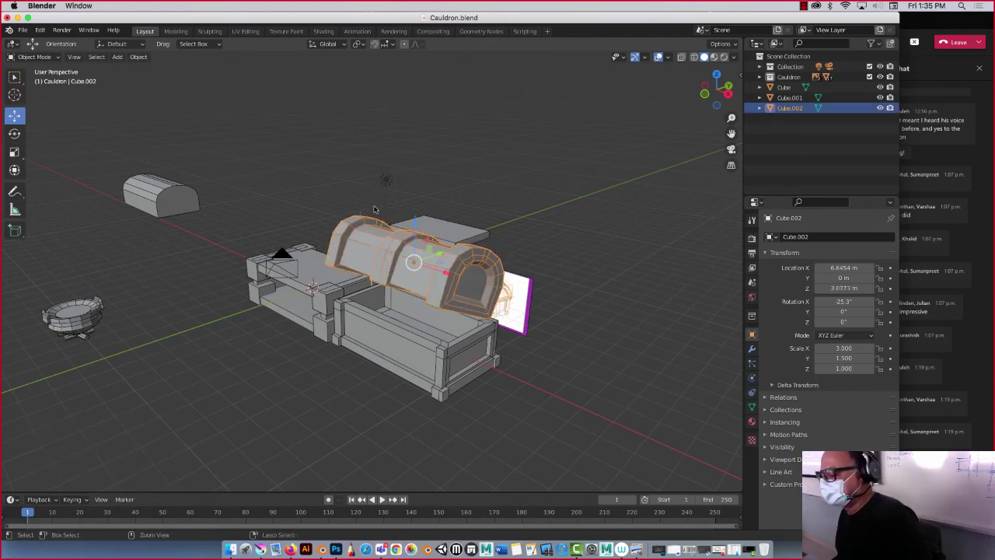
pyautogui.hotkey('ctrl', 'z')
pyautogui.hotkey('ctrl', 'z')
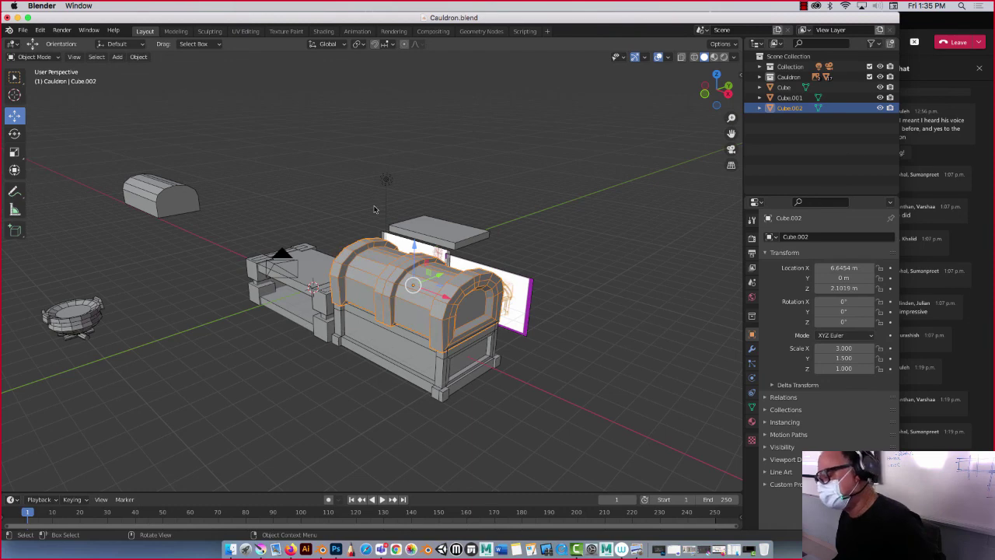
pyautogui.moveTo(353, 257); pyautogui.dragTo(342, 245, button='middle')
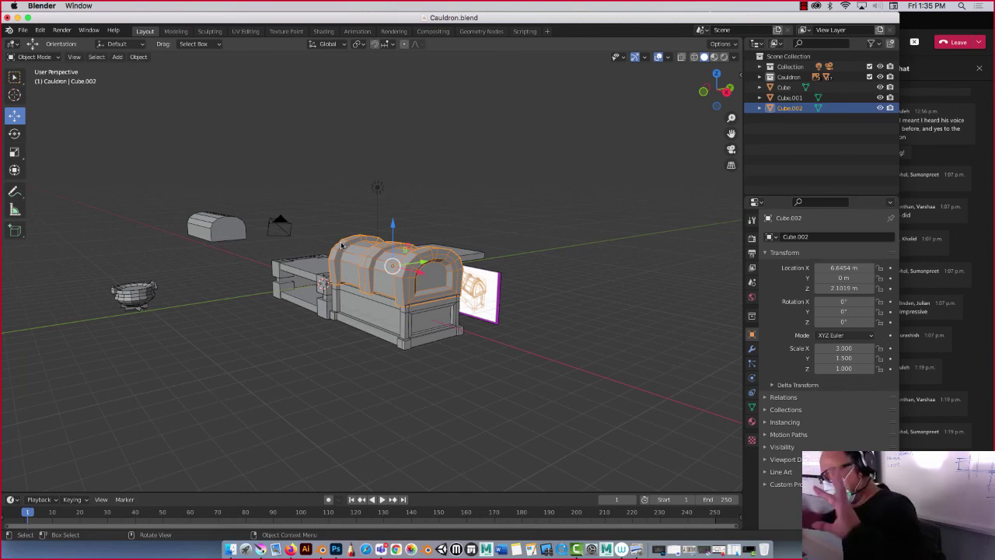
pyautogui.click(296, 195)
pyautogui.scroll(-1, 318, 204)
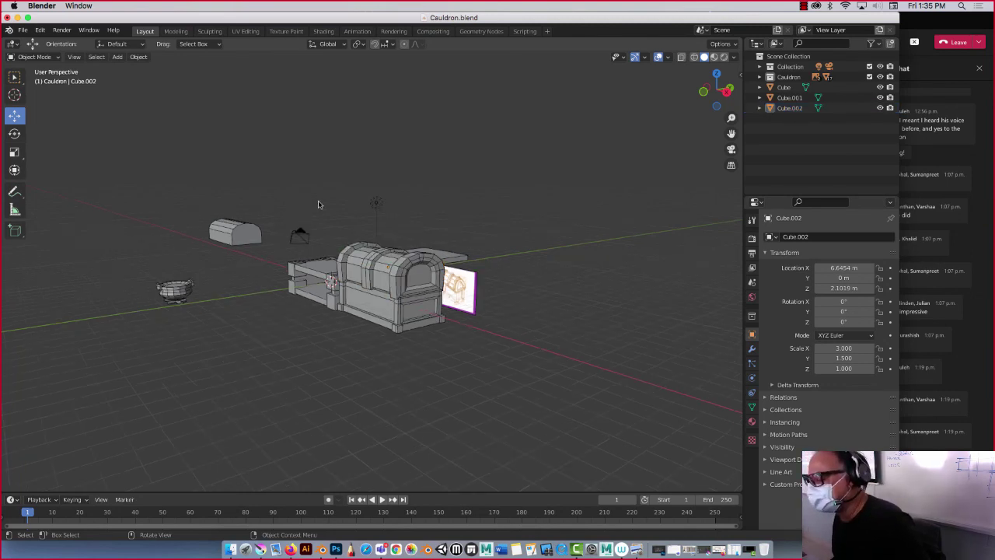
pyautogui.scroll(2, 318, 204)
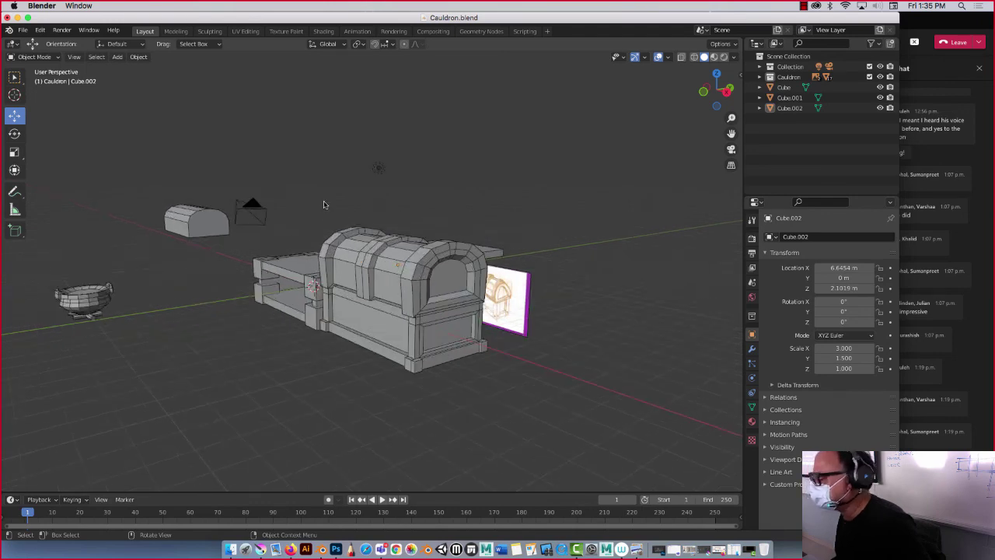
pyautogui.click(805, 6)
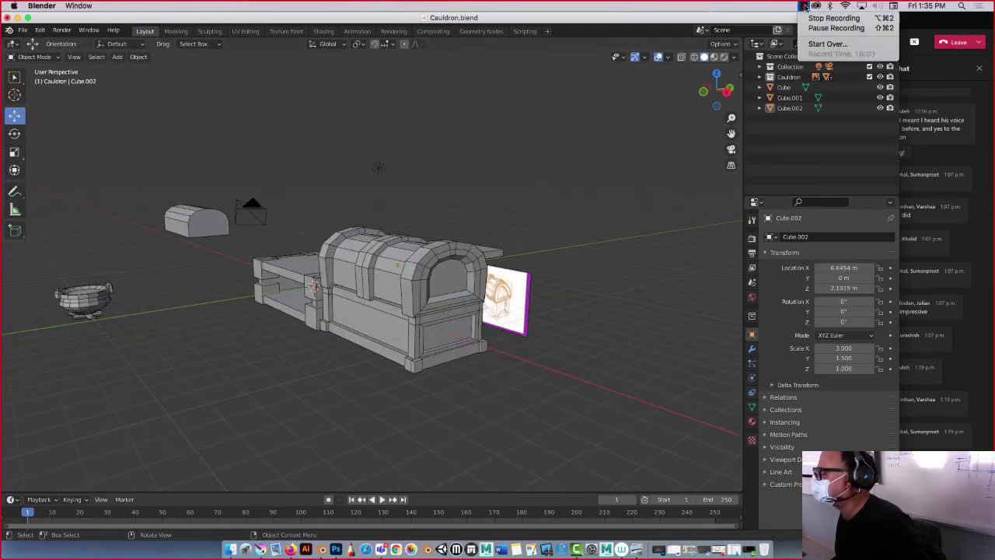